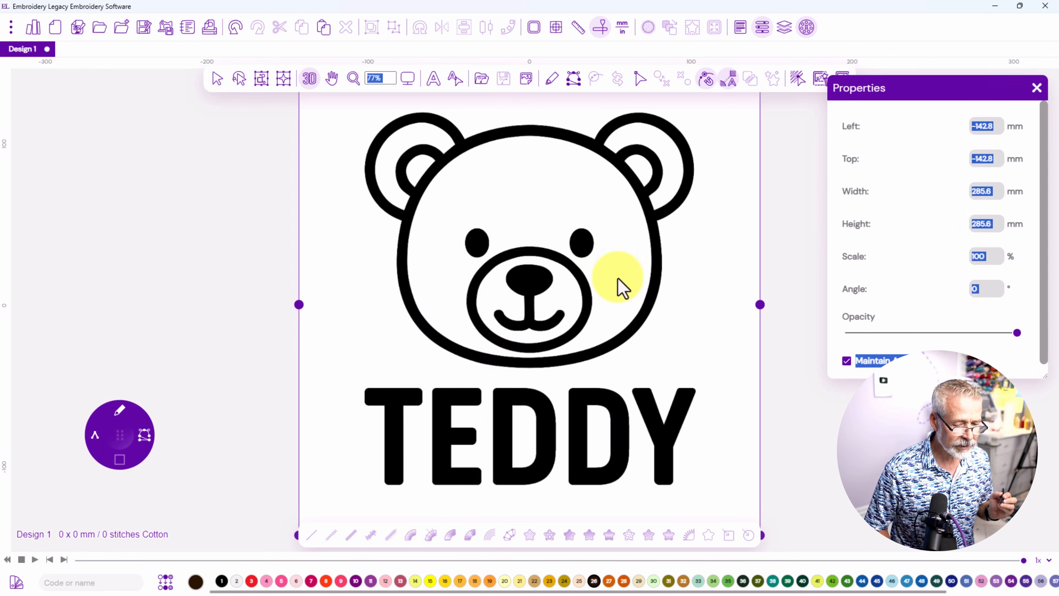
Switch the measurement units to inches and resize the teddy artwork to 4 in wide and 4 in high
click(623, 27)
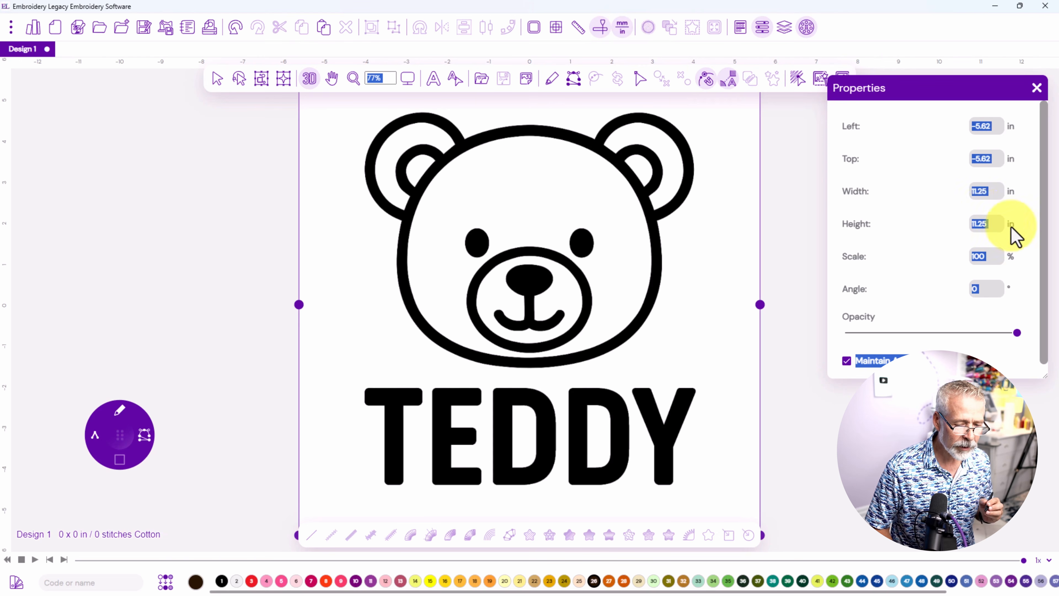
click(987, 191)
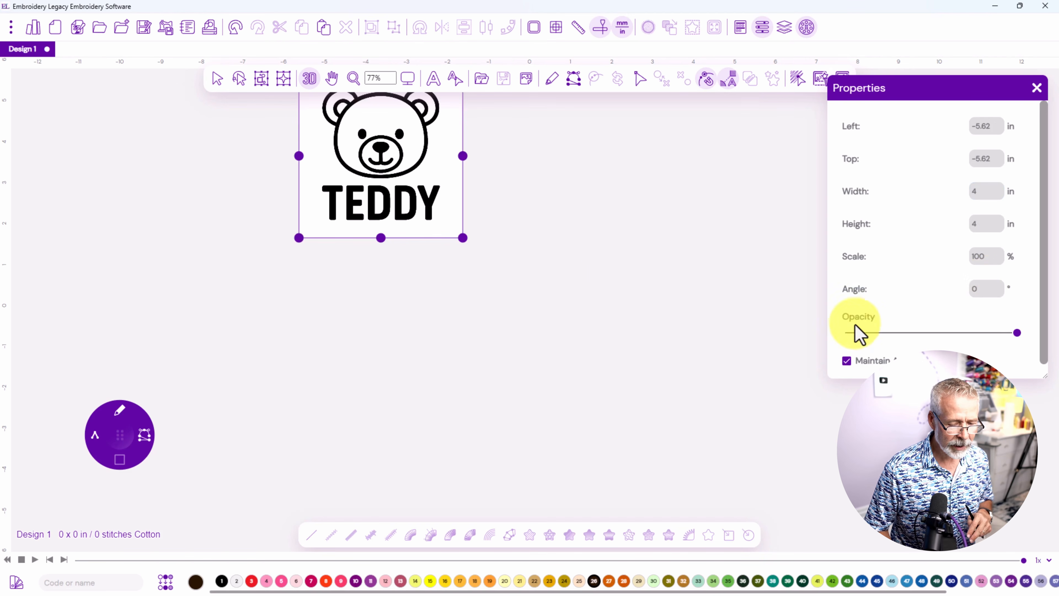
Fade the teddy artwork to about one third opacity for tracing, and deselect it
click(899, 333)
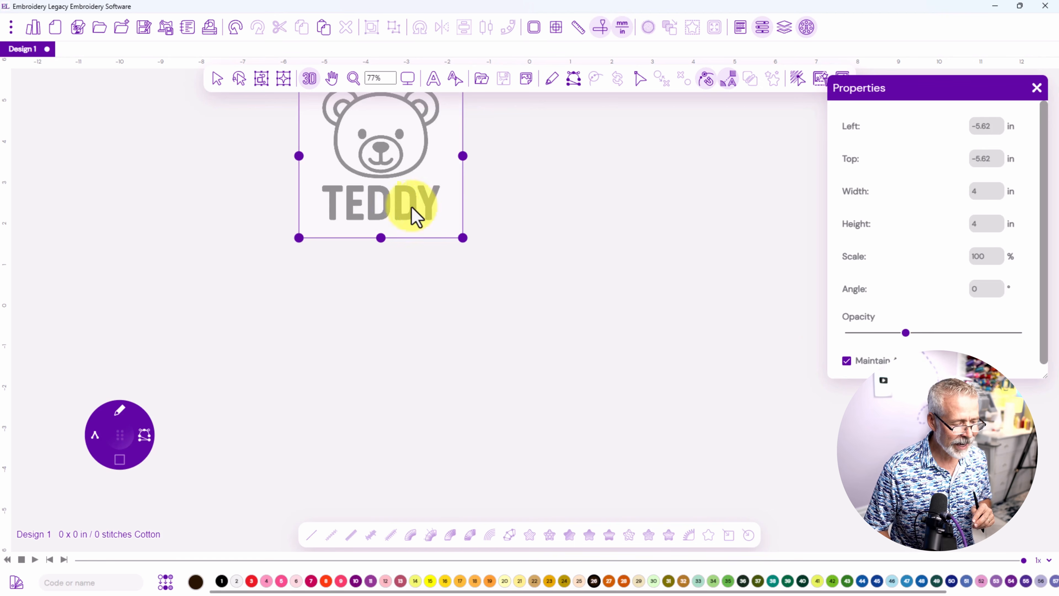
scroll(375, 149, up, 5)
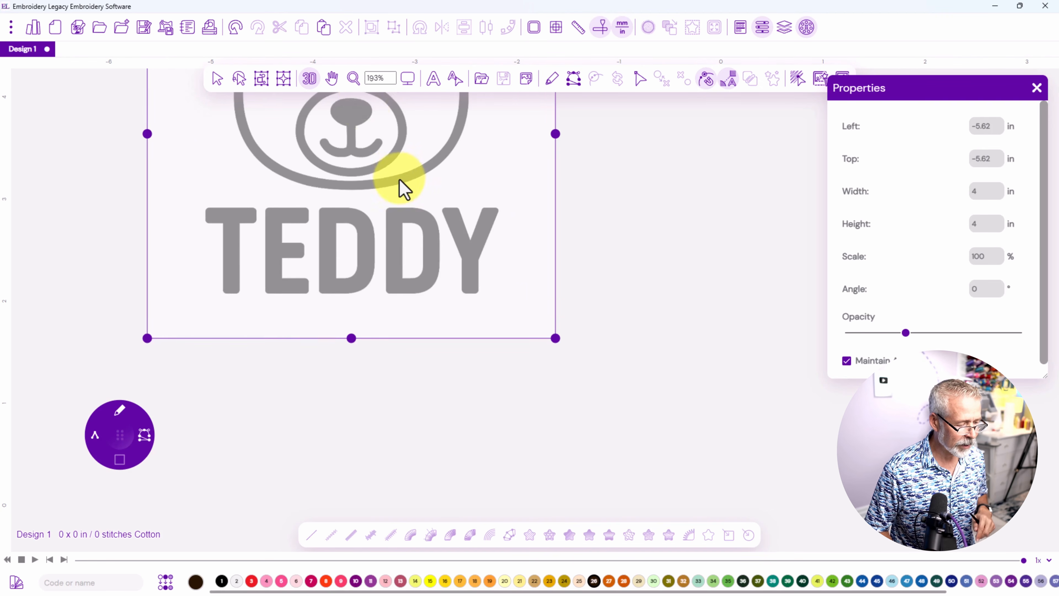
click(404, 88)
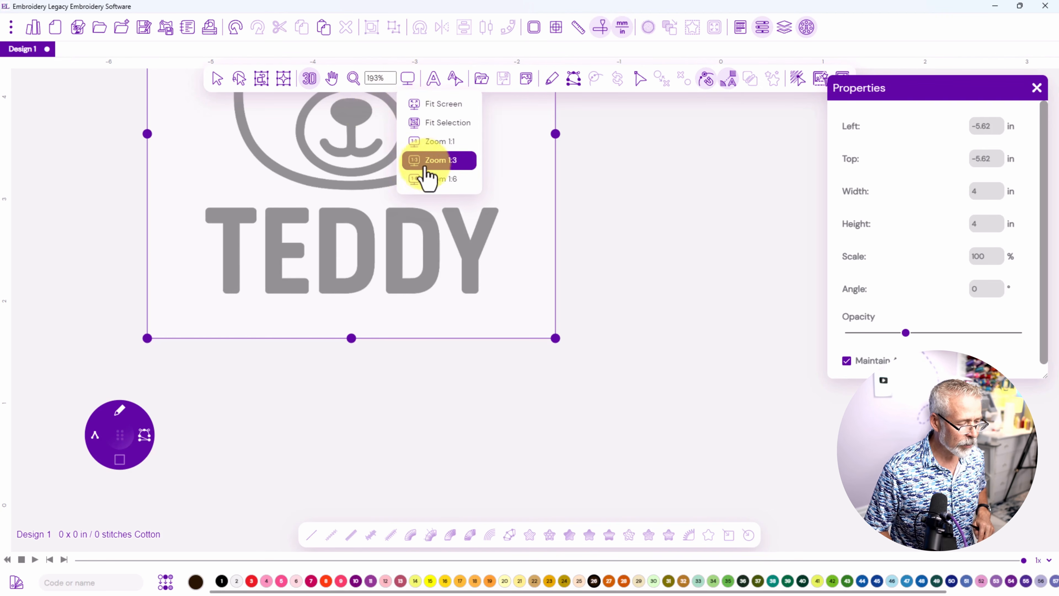
click(426, 162)
scroll(475, 236, down, 1)
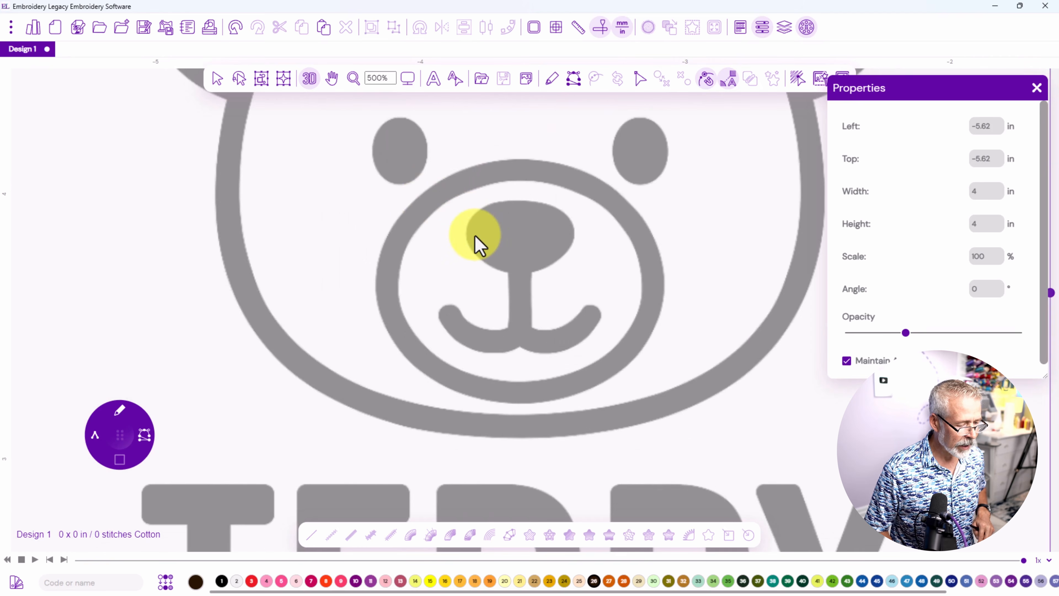
scroll(480, 243, up, 1)
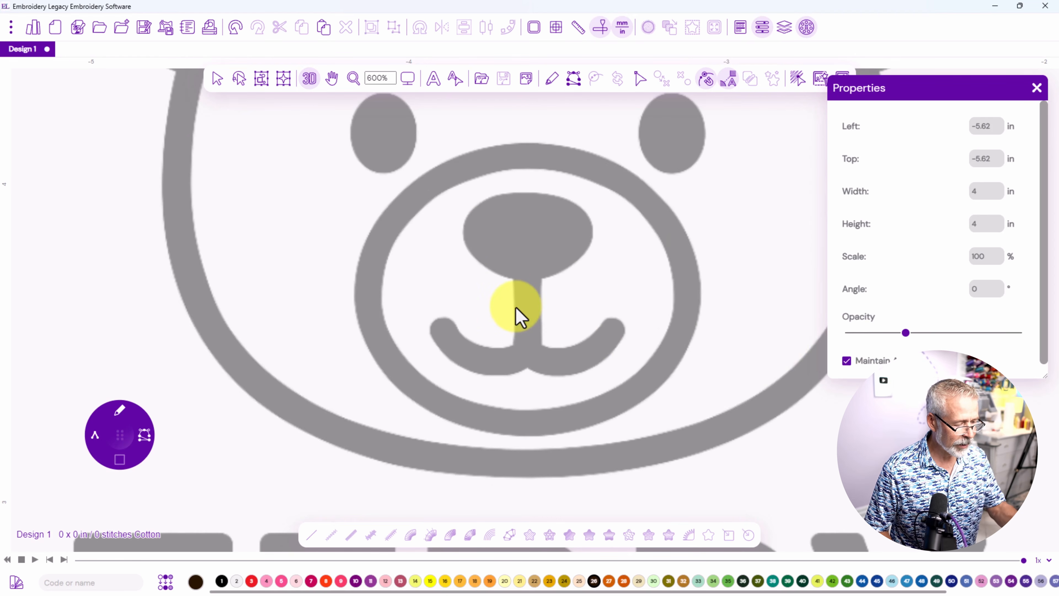
scroll(518, 225, down, 1)
scroll(517, 228, down, 1)
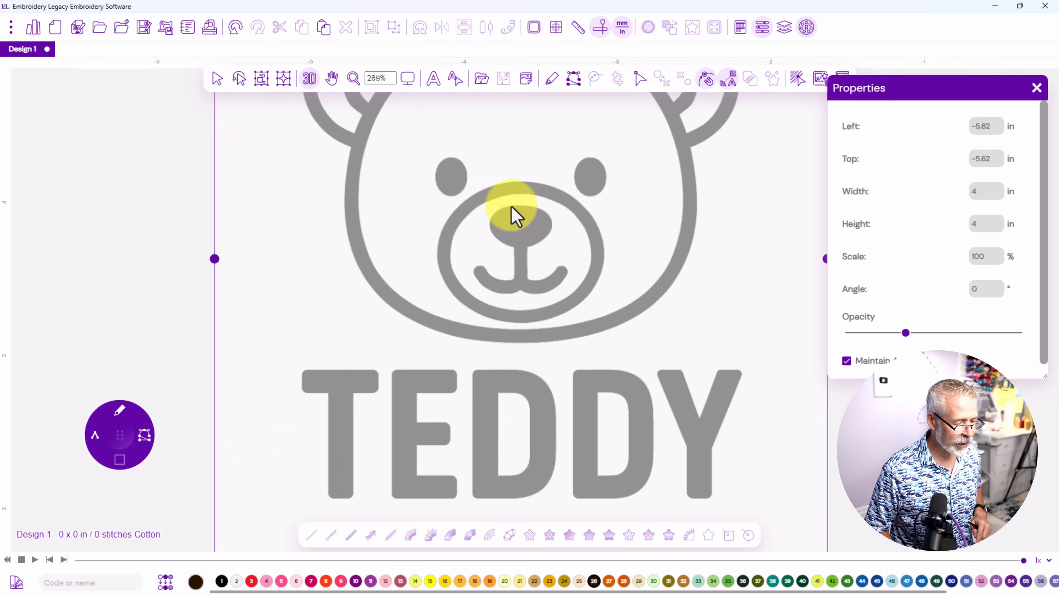
click(165, 200)
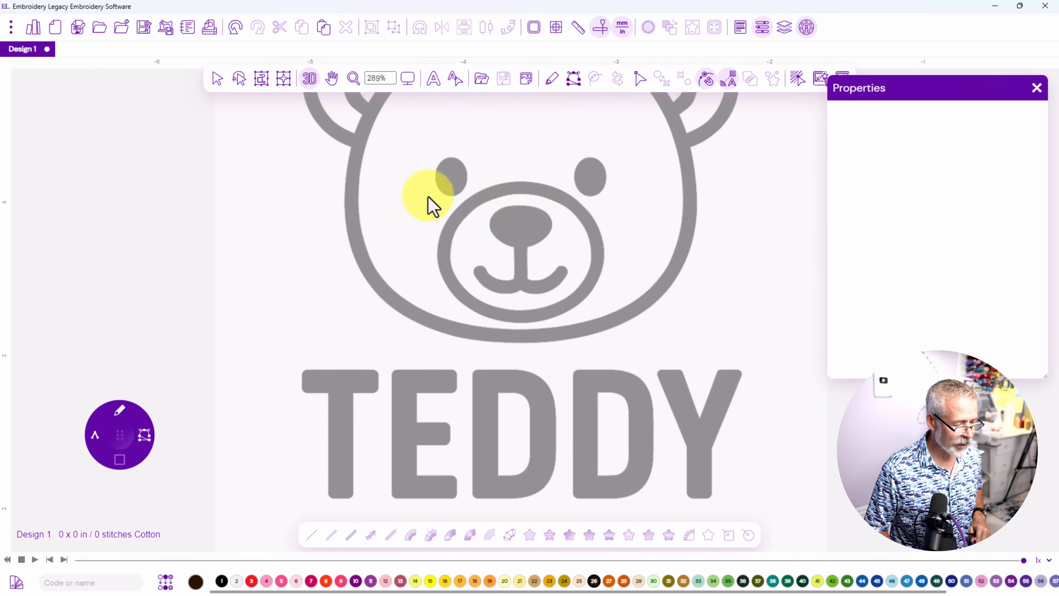
drag(533, 179, 473, 302)
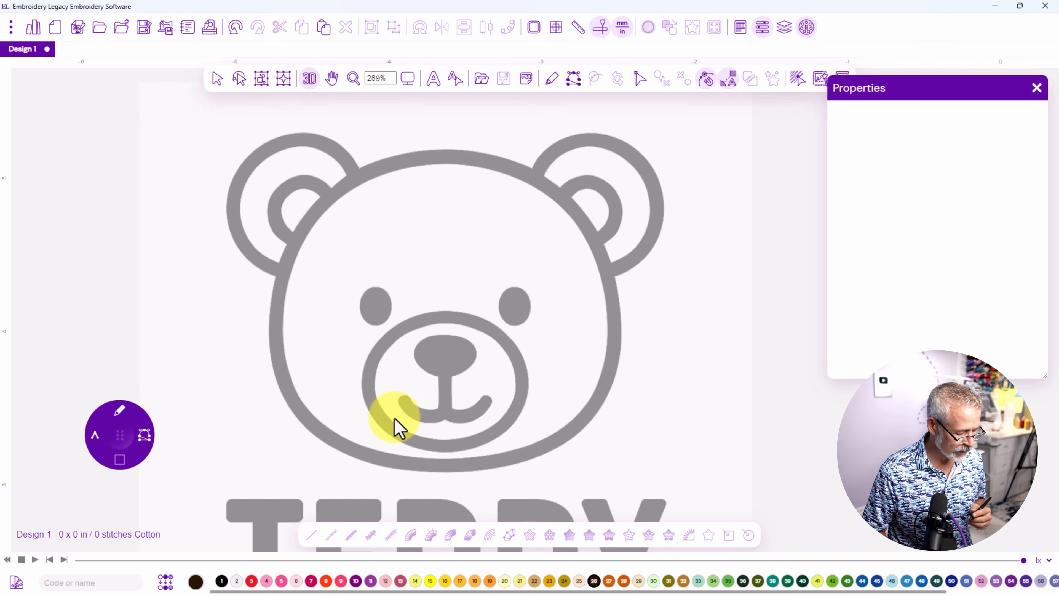
Choose thread colour 7 and the satin-type brush stitch with 2.5 mm width and 0.4 mm density
click(312, 584)
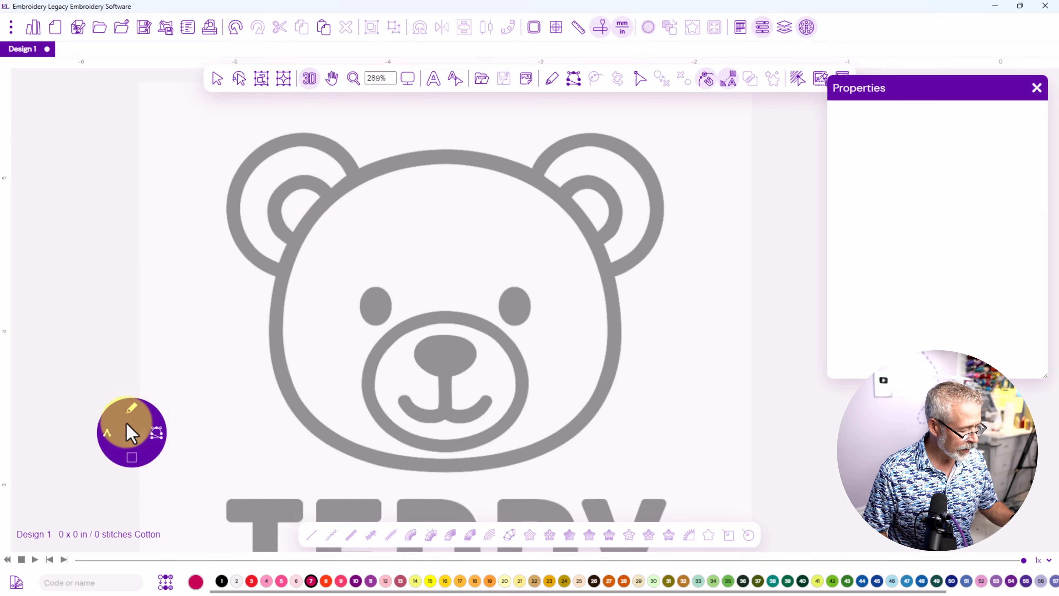
click(105, 410)
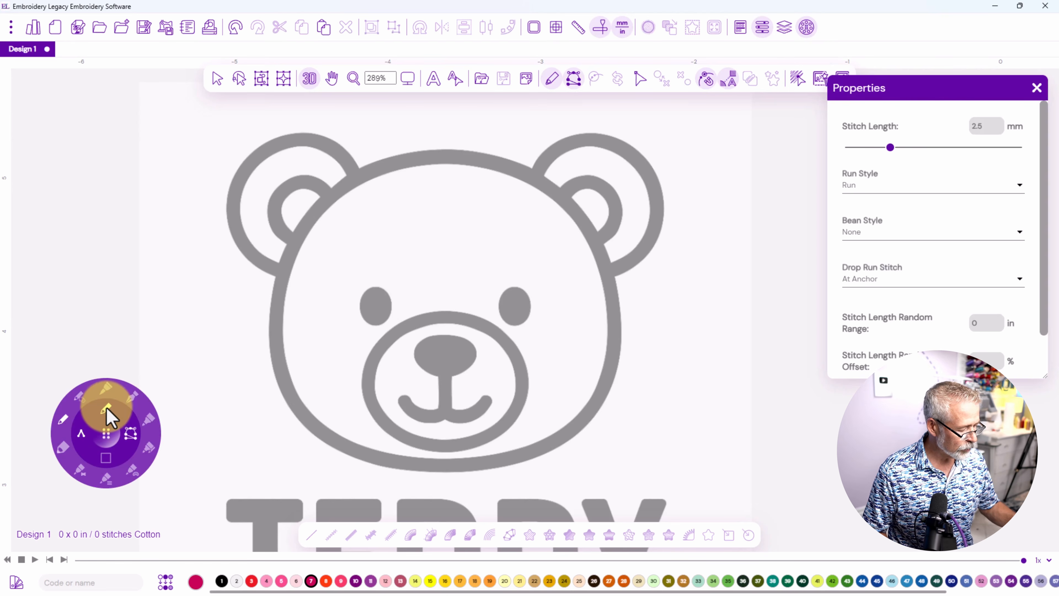
click(148, 420)
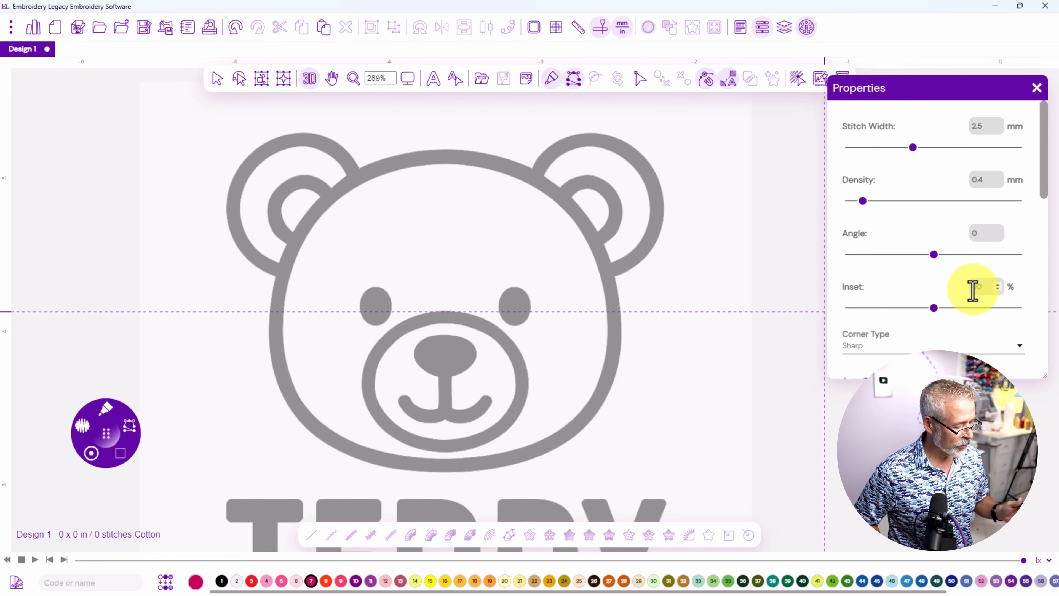
scroll(958, 270, down, 6)
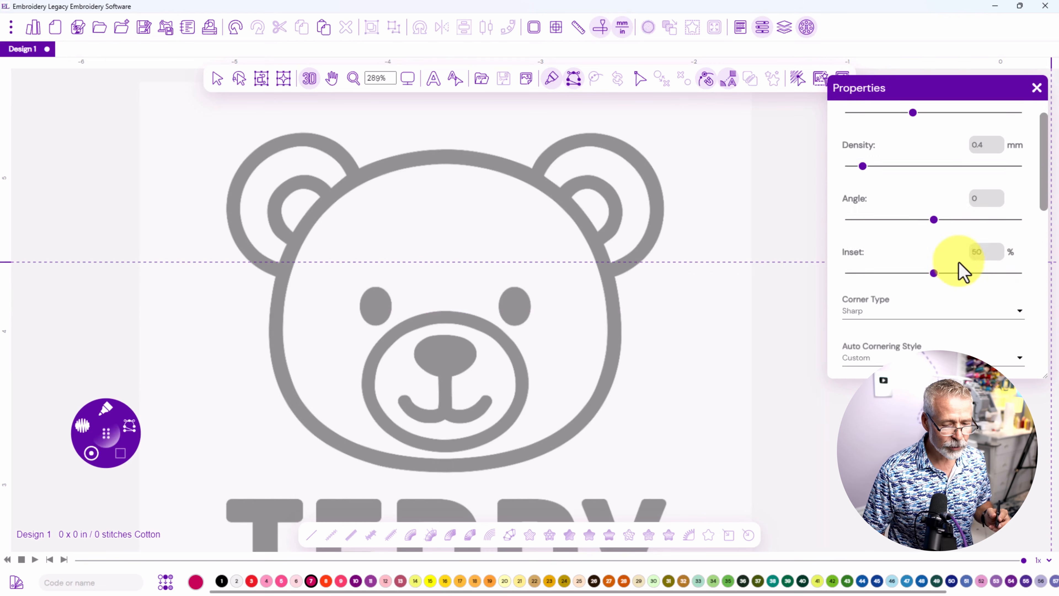
scroll(920, 305, up, 5)
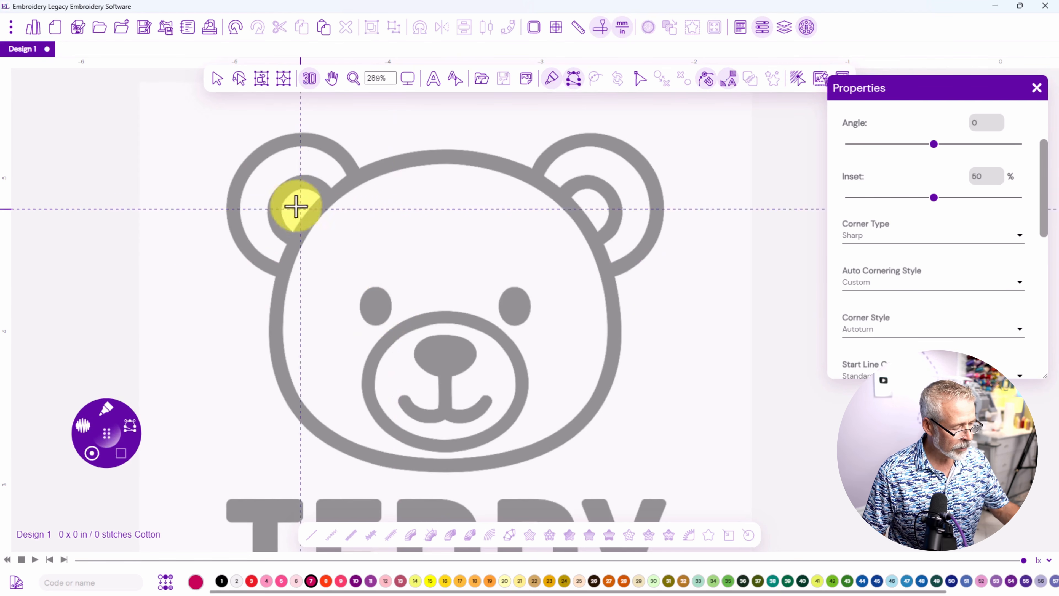
Trace the centre line of the inner arc of the bear's left-hand ear as an open curve and generate its stitches
click(408, 82)
click(418, 165)
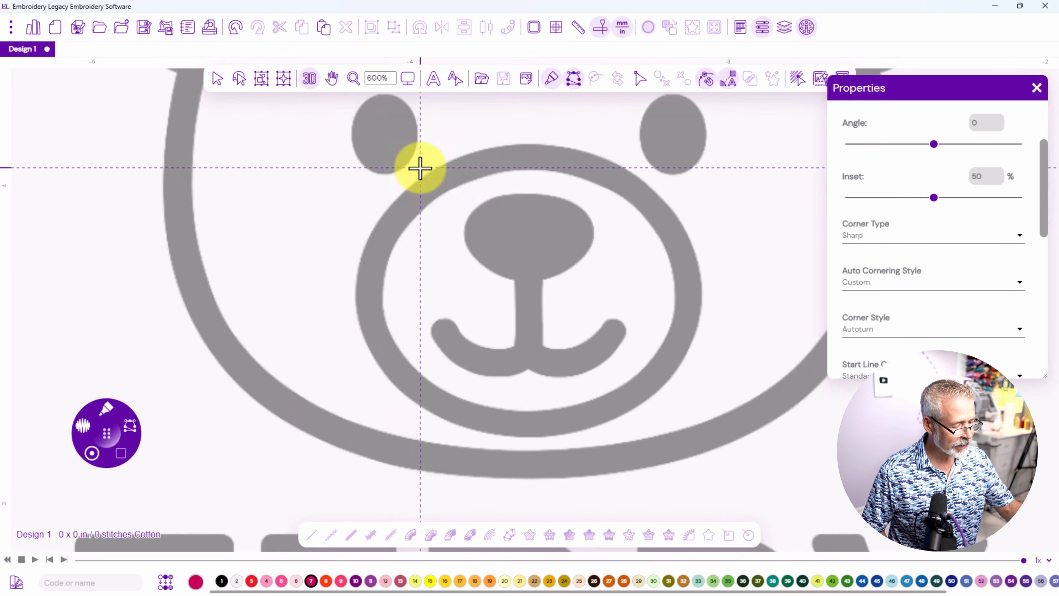
key(space)
drag(236, 123, 336, 460)
mouse_move(337, 318)
mouse_down()
mouse_move(357, 326)
mouse_move(326, 311)
mouse_up()
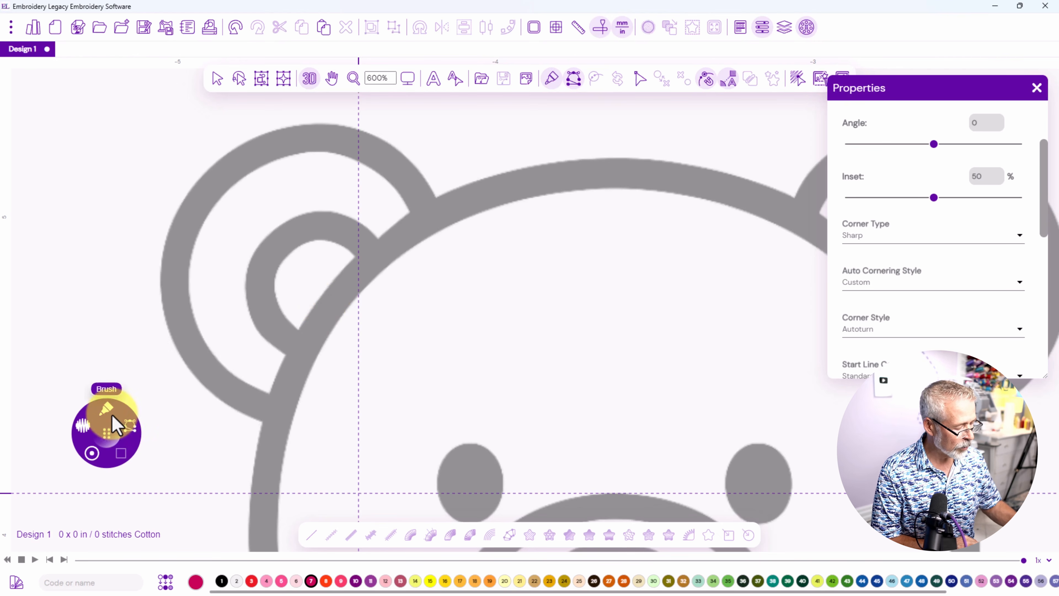
click(131, 427)
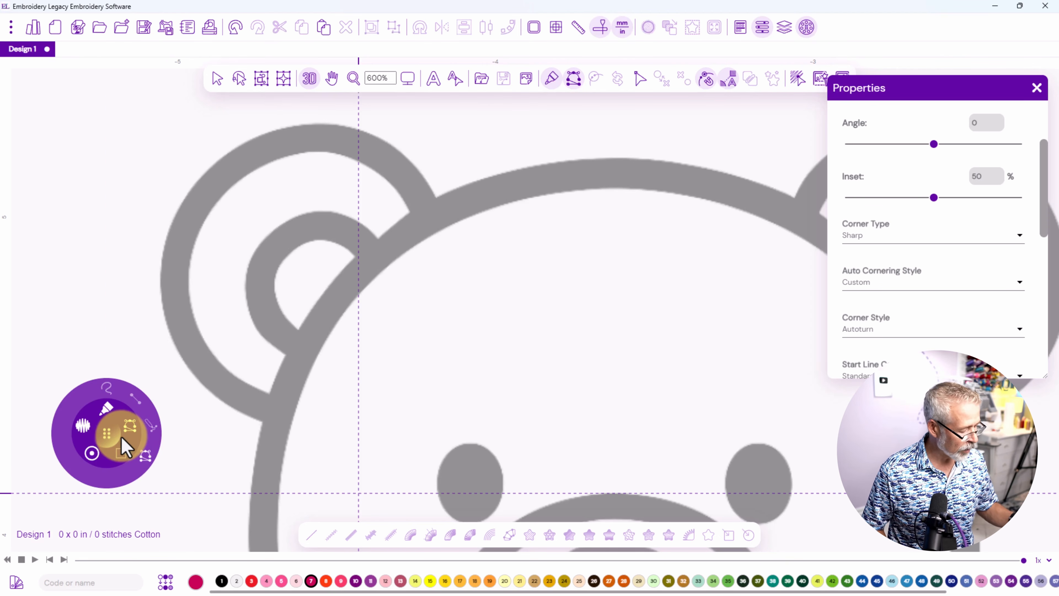
click(109, 389)
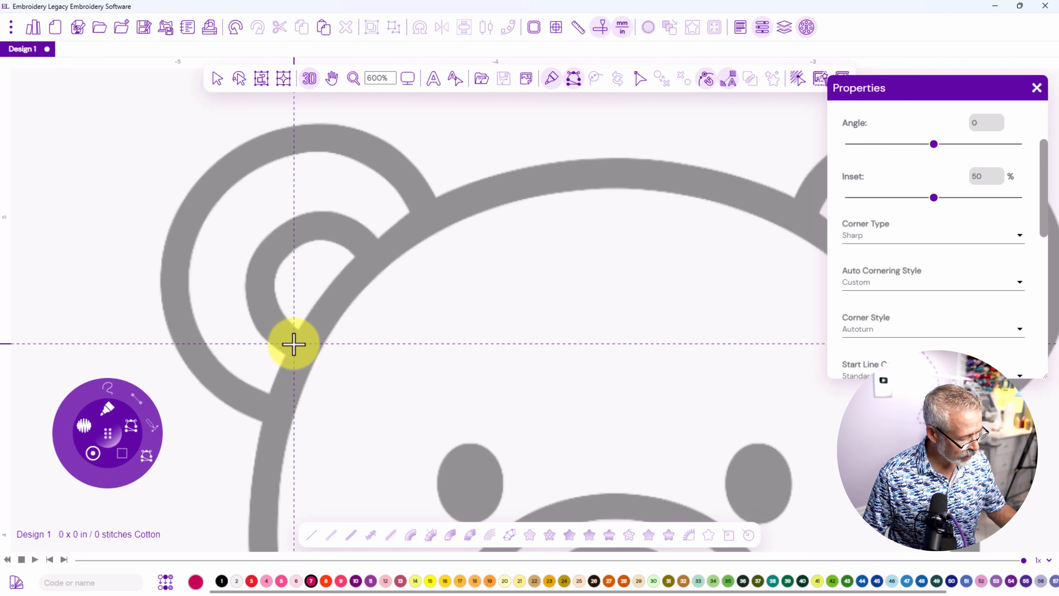
mouse_move(294, 344)
mouse_down()
mouse_move(268, 316)
mouse_move(262, 272)
mouse_move(286, 234)
mouse_move(331, 222)
mouse_move(353, 236)
mouse_up()
click(353, 236)
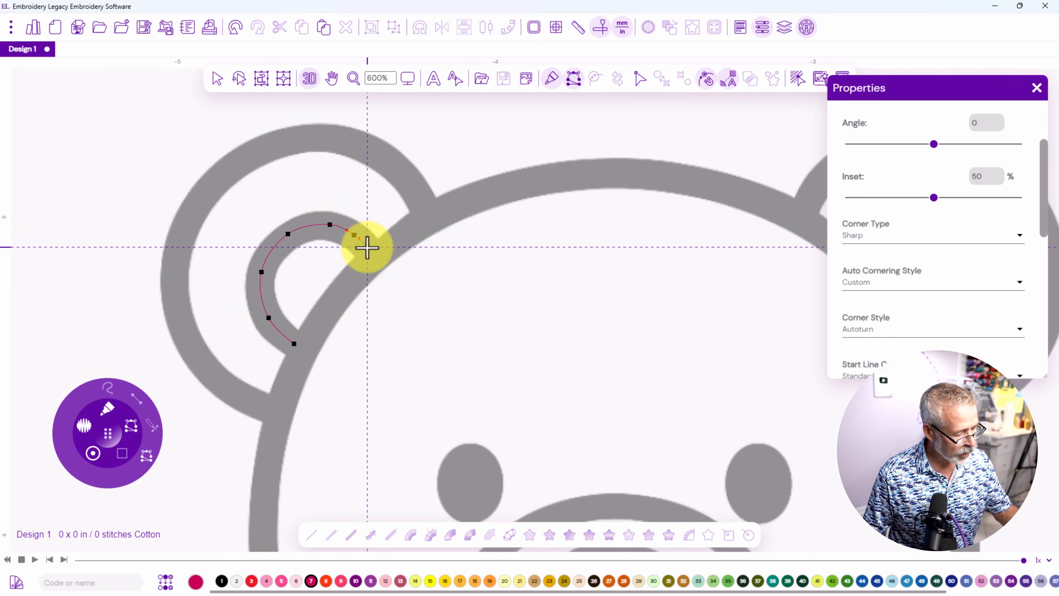
key(Return)
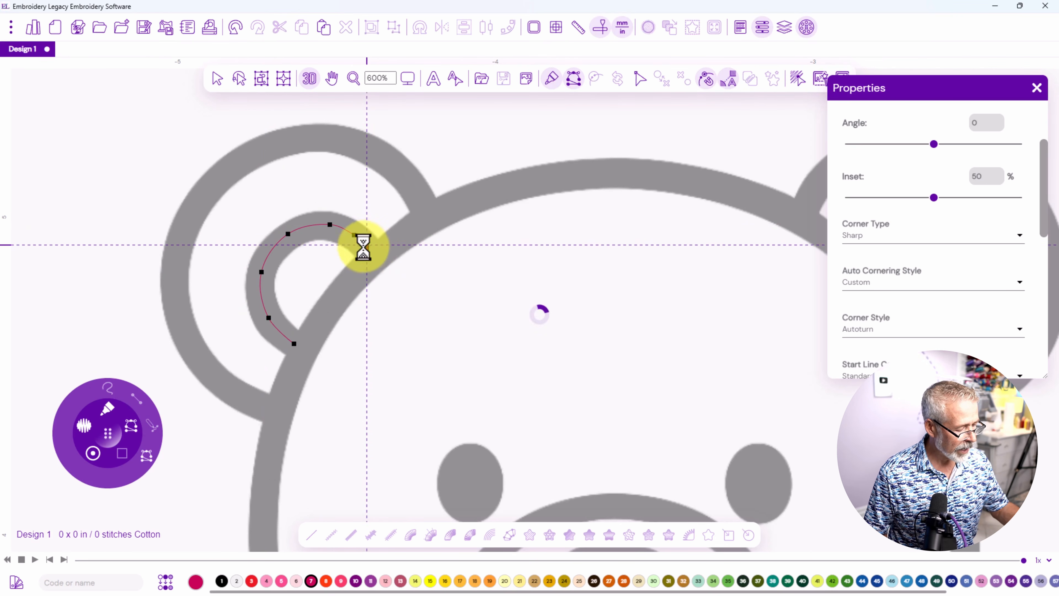
Trace the outer arc of the left-hand ear from its lower end to the top of the head and generate its stitches
click(267, 408)
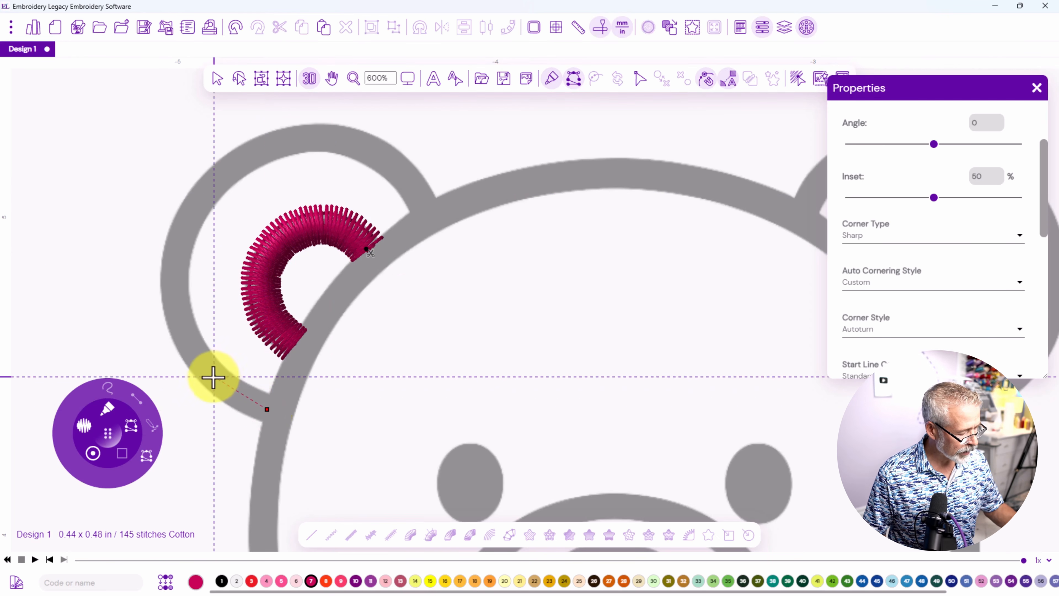
click(210, 374)
click(175, 288)
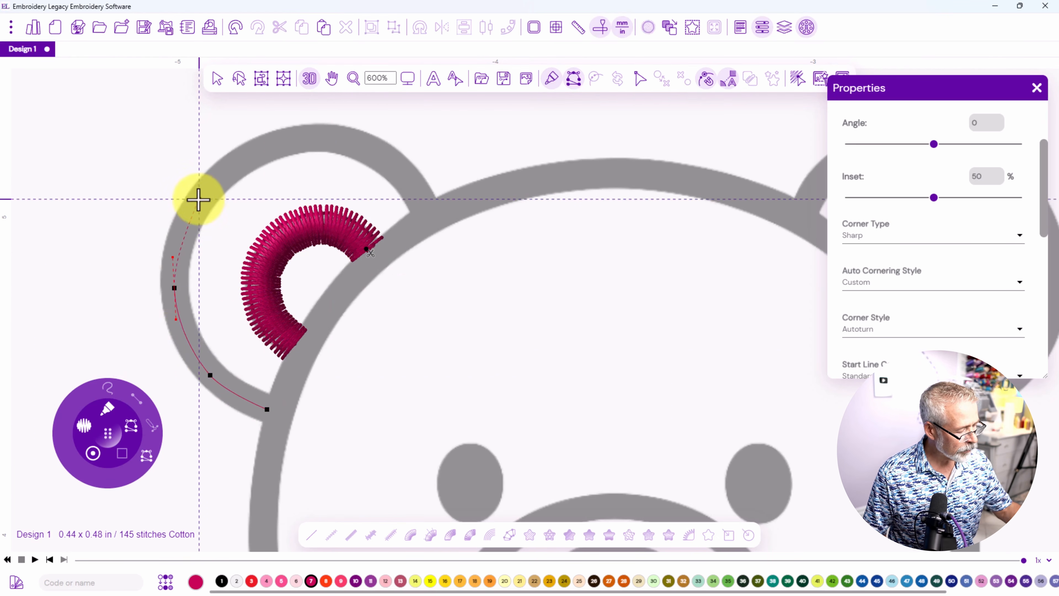
click(201, 198)
click(266, 146)
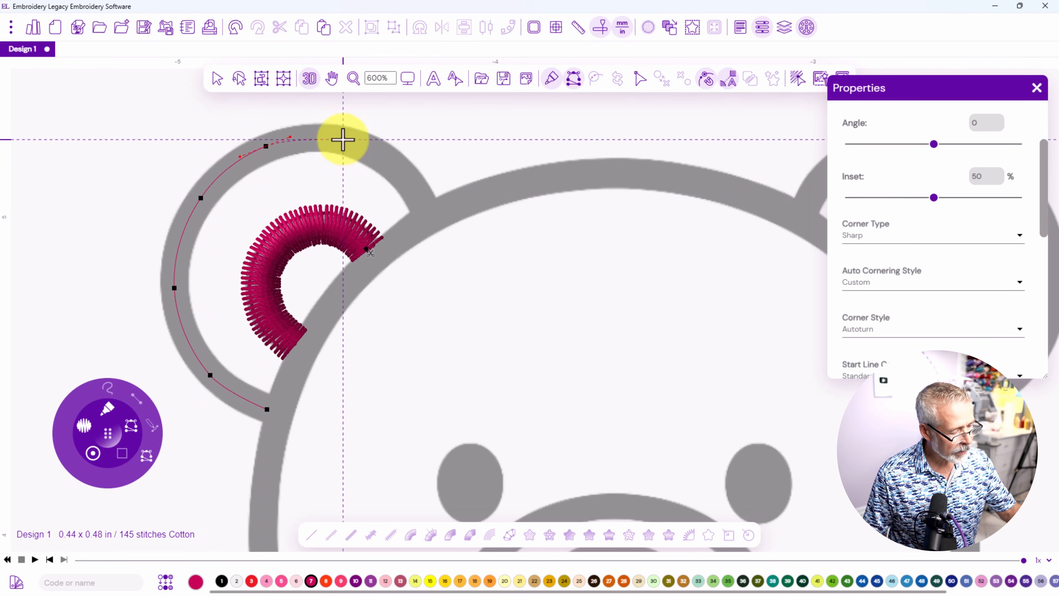
click(343, 139)
click(401, 171)
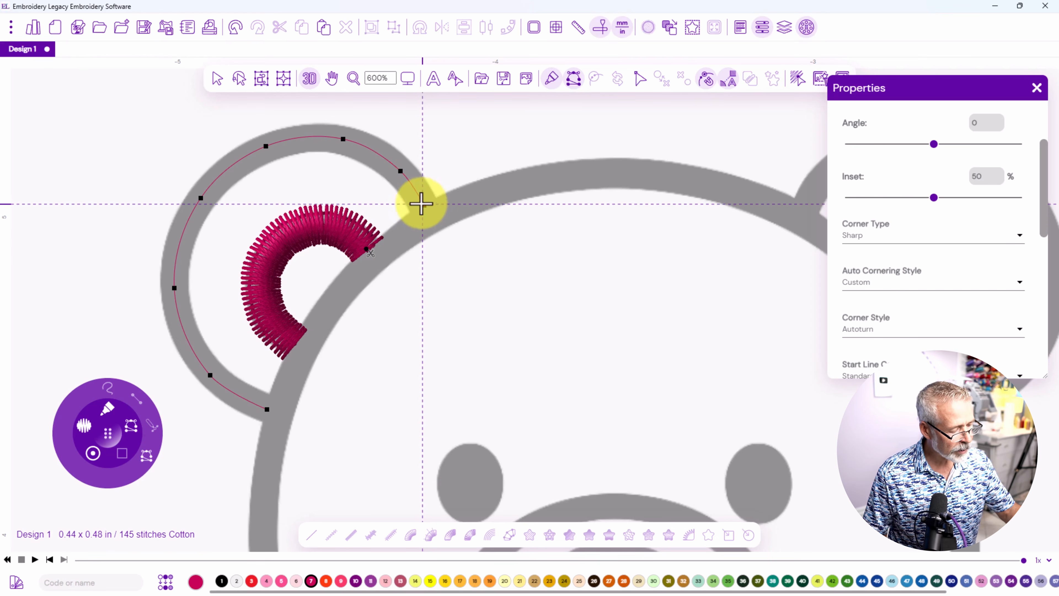
click(424, 205)
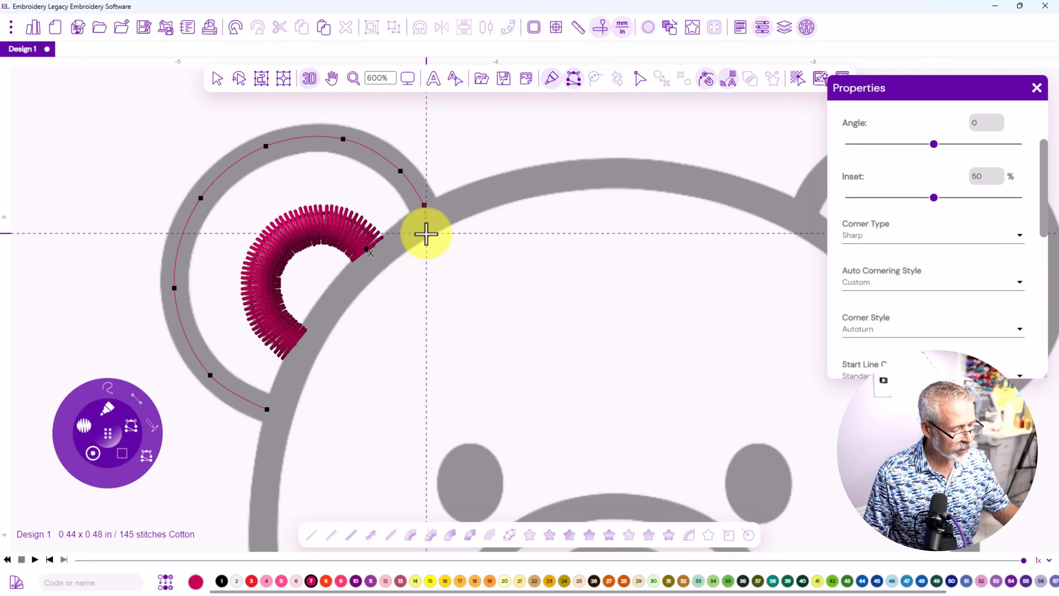
key(Return)
Turn off the 3D stitch preview so the artwork can be seen through the stitches
drag(615, 272, 324, 324)
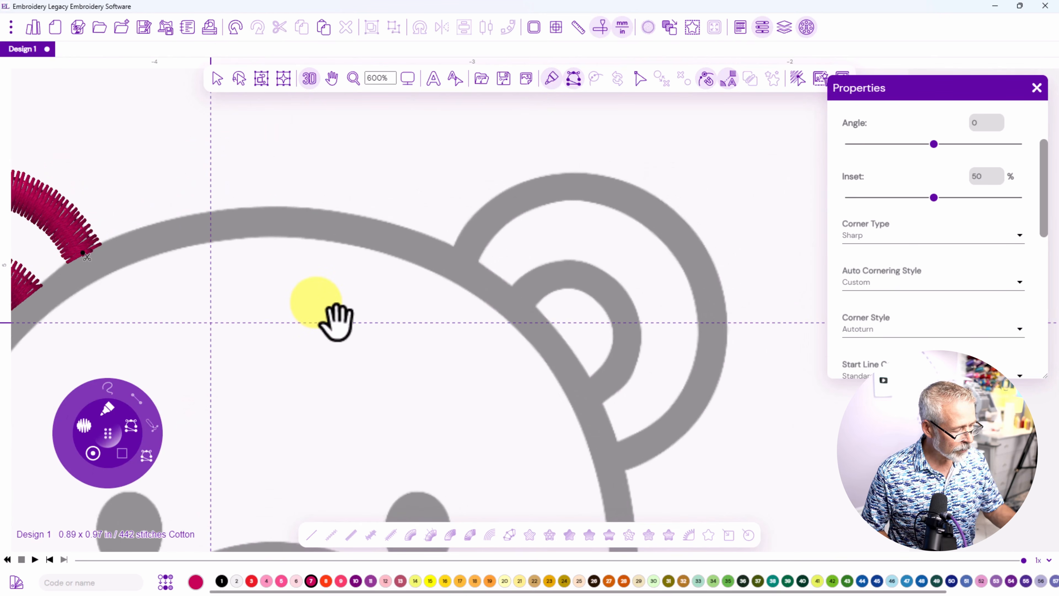
click(311, 79)
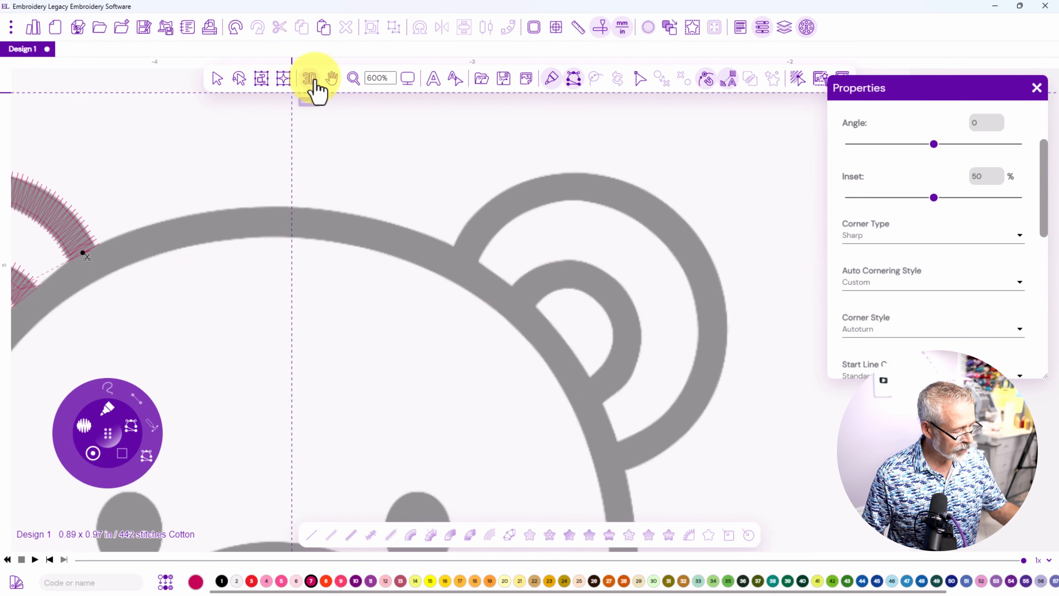
click(87, 256)
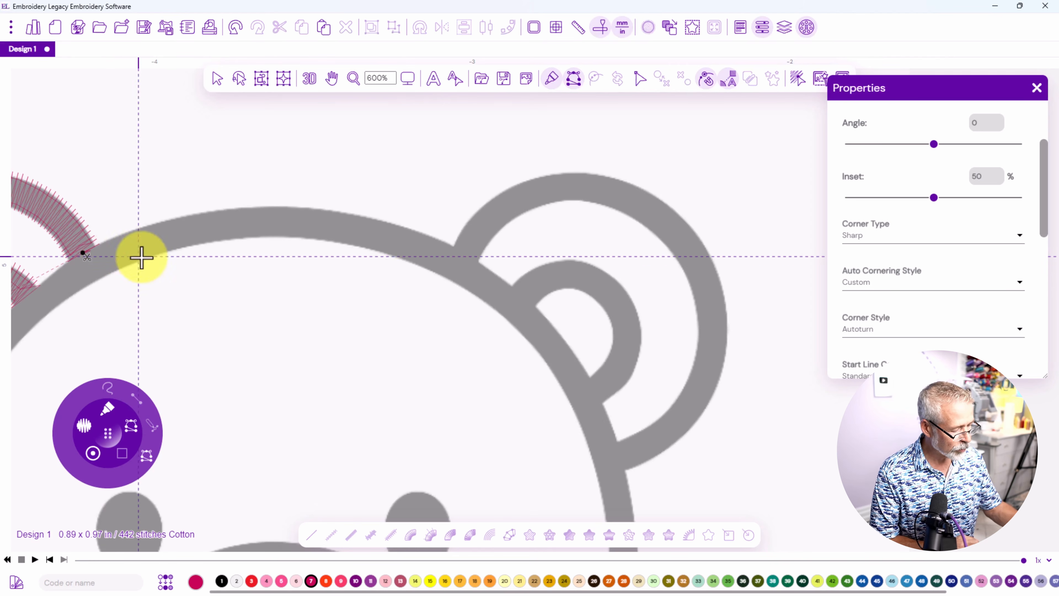
Trace the outer arc of the right-hand ear from the top of the head to its lower end and generate its stitches
click(465, 256)
click(489, 219)
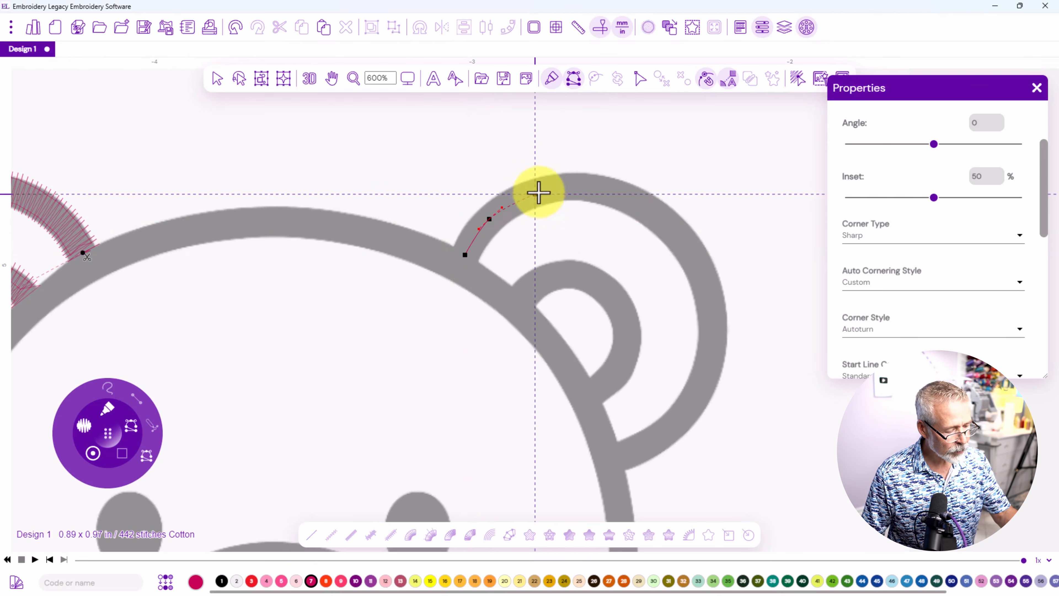
click(551, 188)
click(629, 197)
click(691, 250)
click(714, 333)
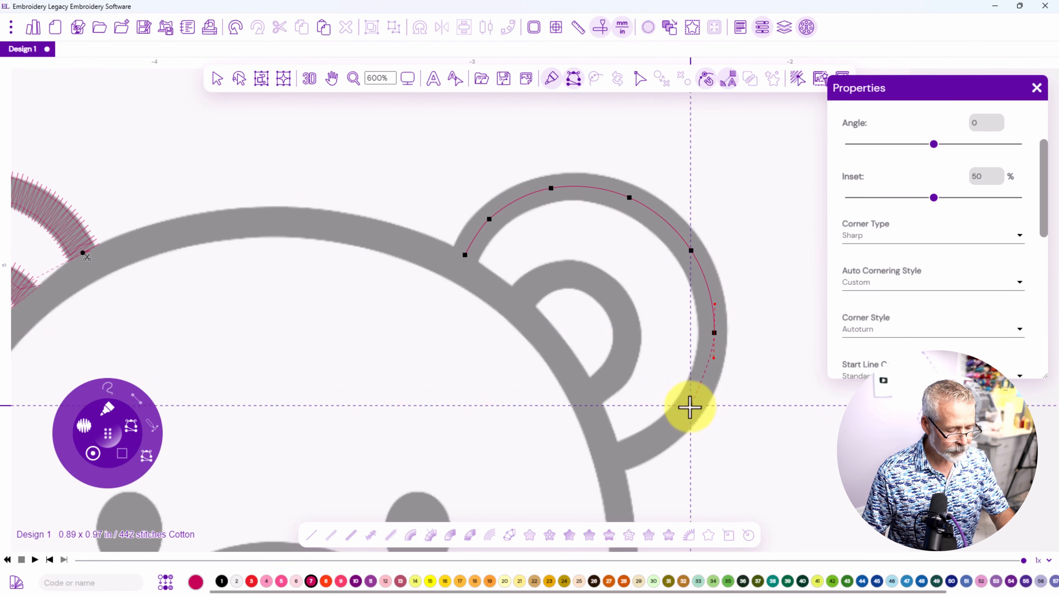
click(690, 408)
click(648, 445)
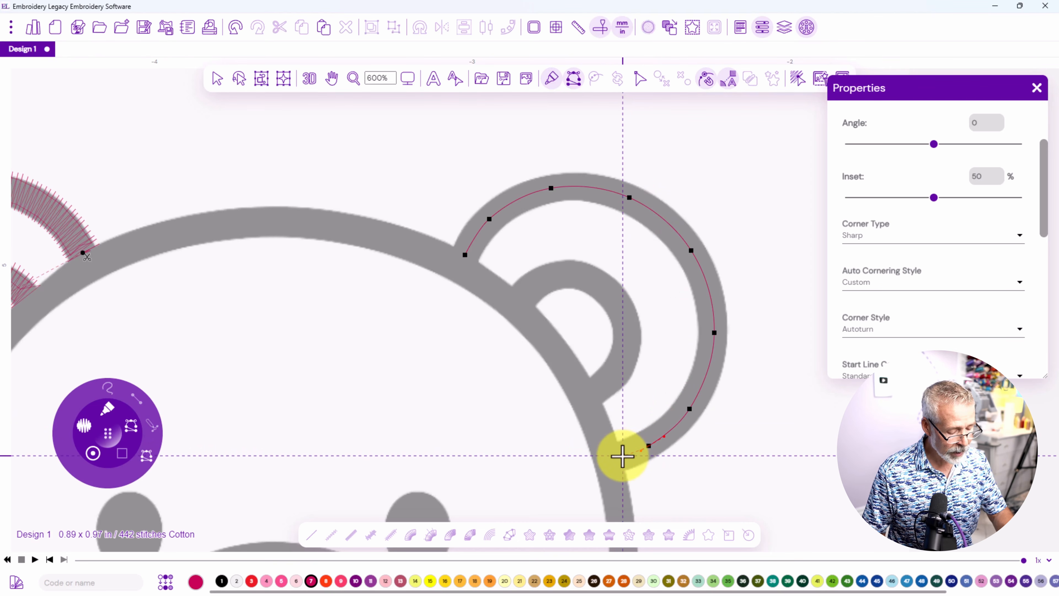
click(622, 455)
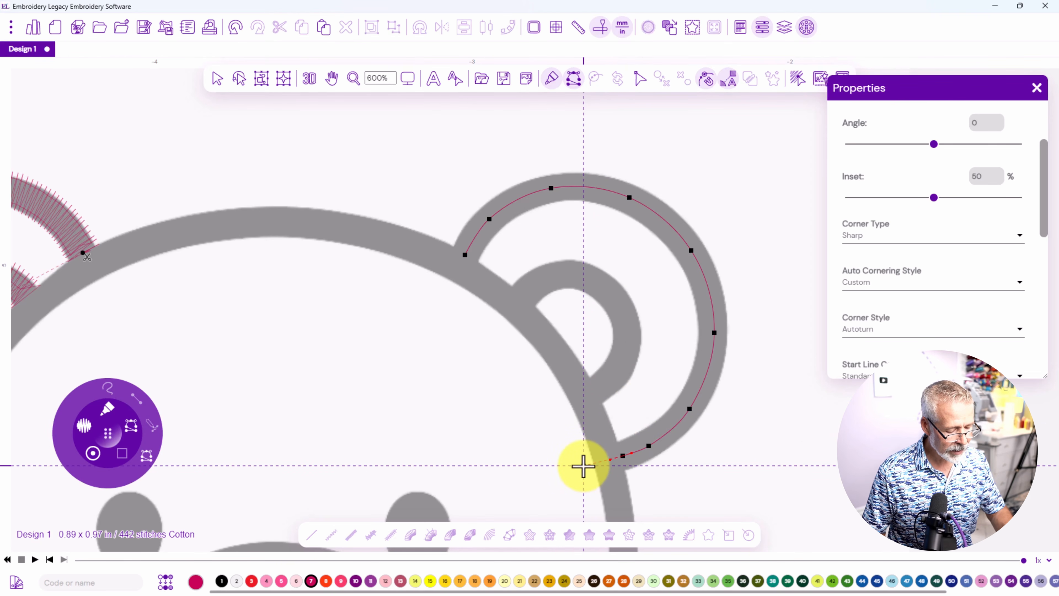
key(Return)
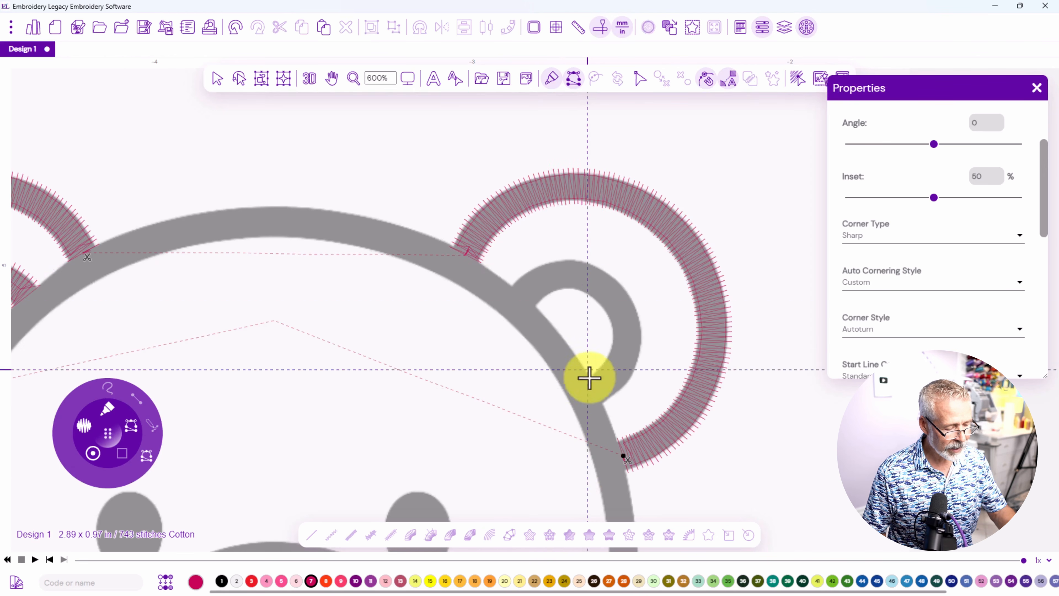
Trace the centre line of the right-hand ear's inner arc as an open curve and generate its stitches
click(522, 296)
click(549, 276)
click(597, 284)
click(628, 326)
click(621, 367)
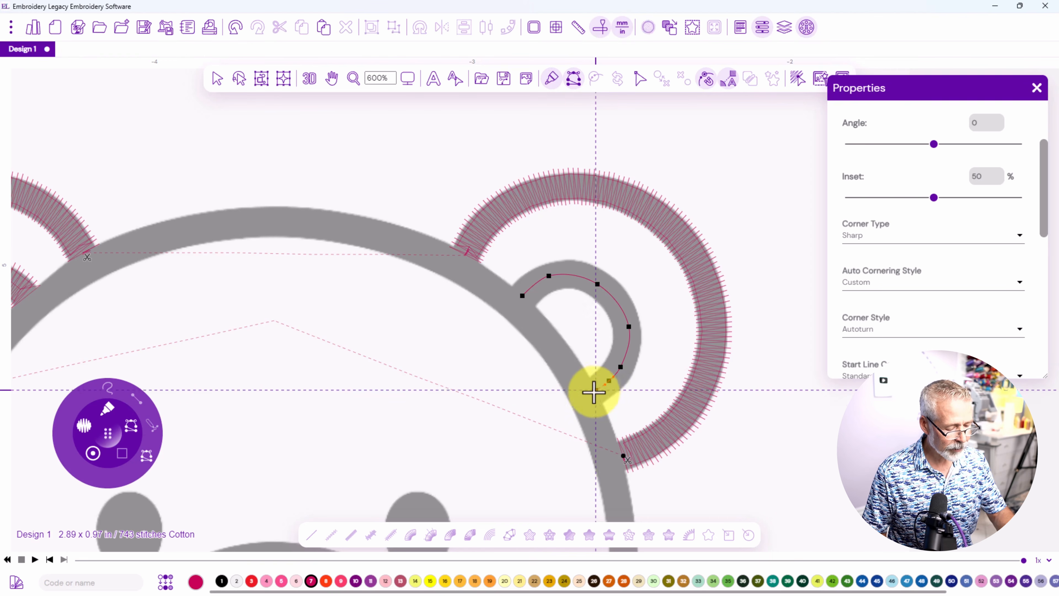
click(595, 390)
key(Return)
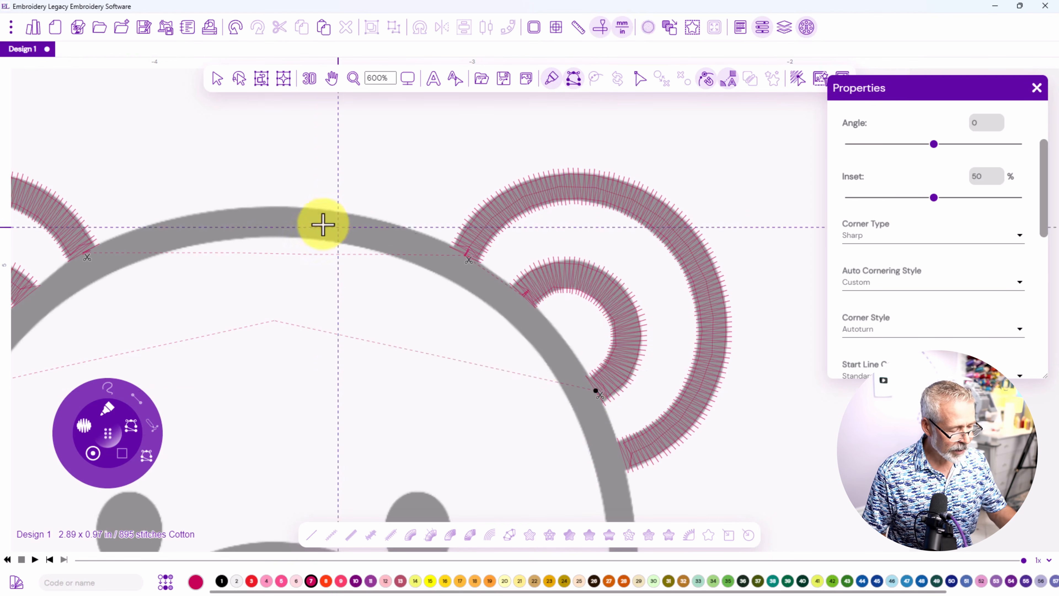
Start the head outline at the top centre and trace its centre line down the right-hand side past the ear
click(269, 221)
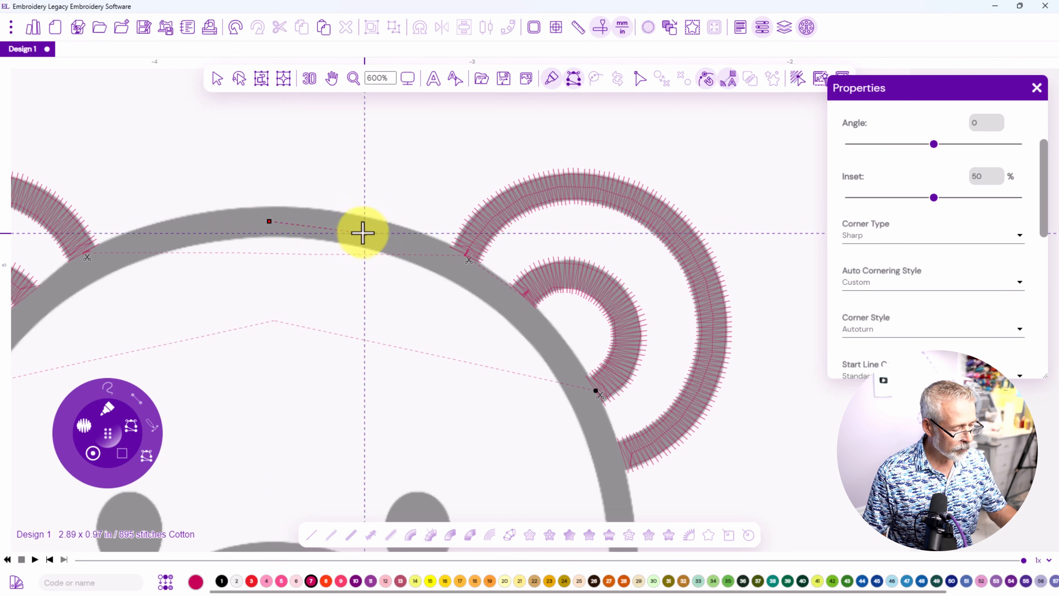
click(358, 230)
click(460, 265)
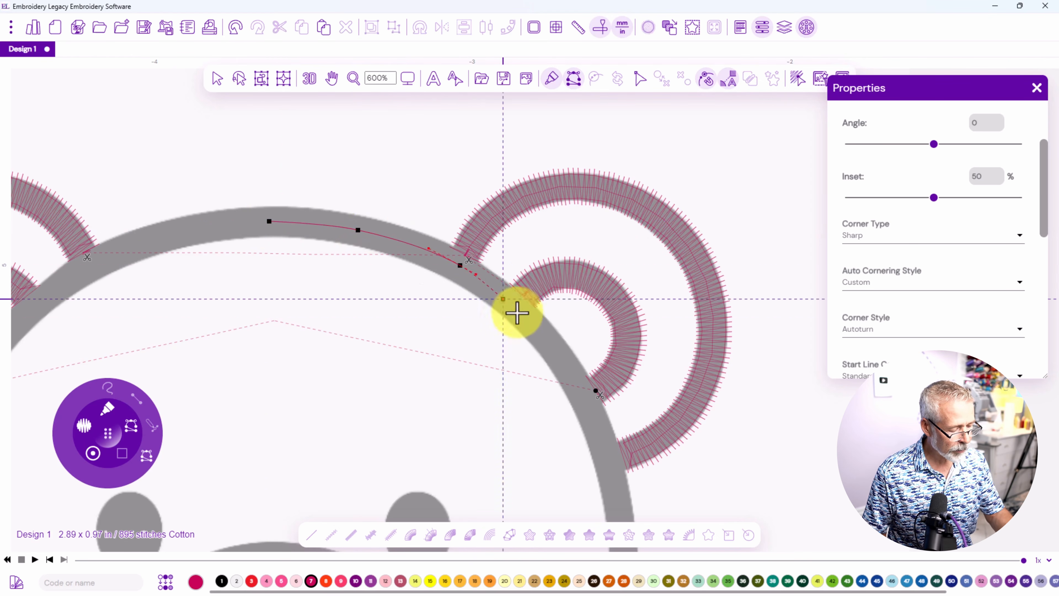
click(547, 341)
click(600, 435)
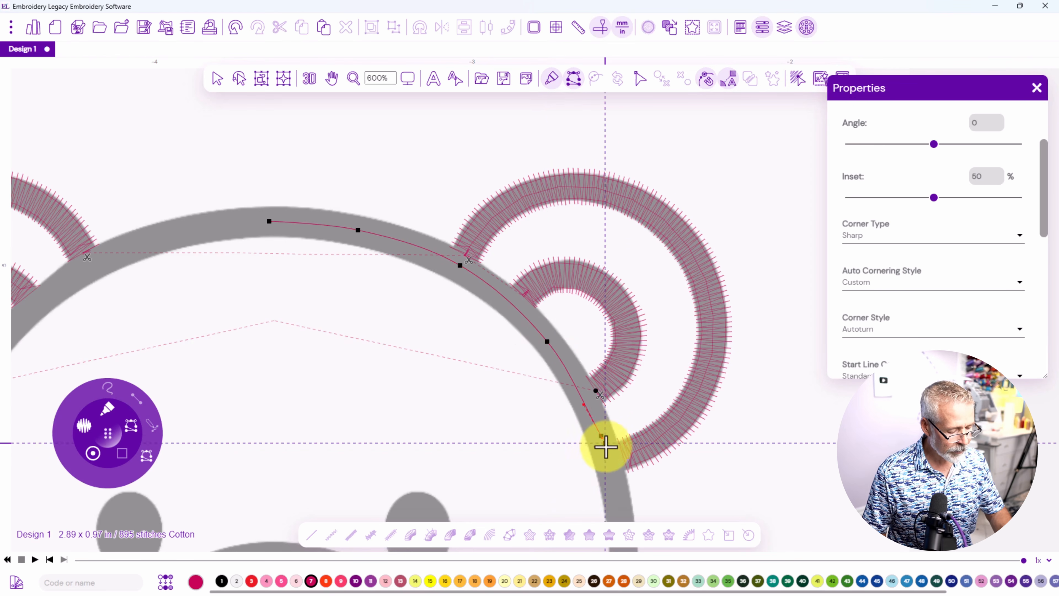
click(618, 499)
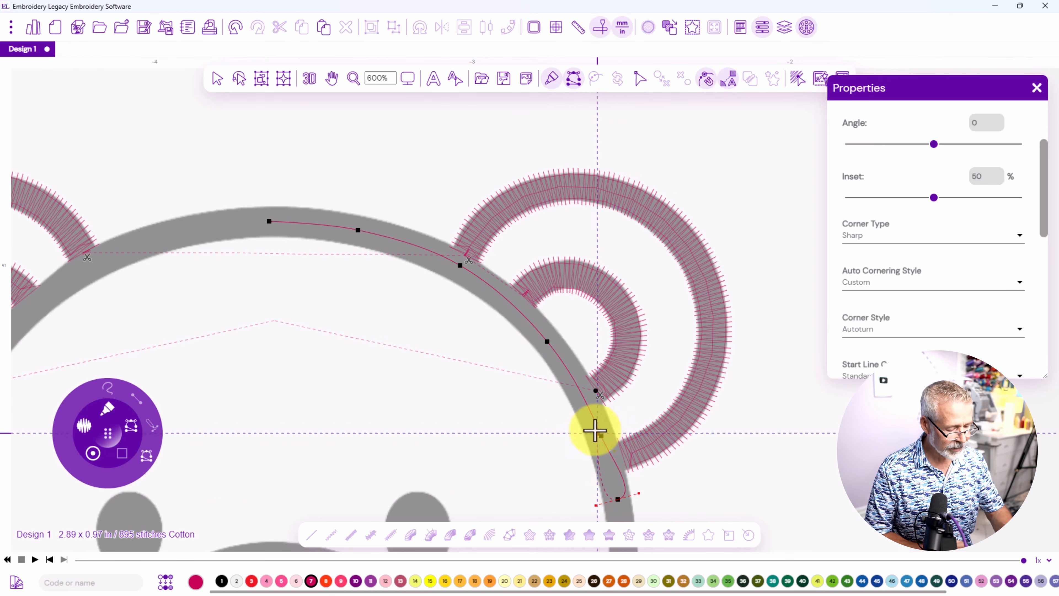
Continue the head outline around the right-hand cheek and along the chin, keeping to the middle of the grey band
drag(570, 430, 277, 158)
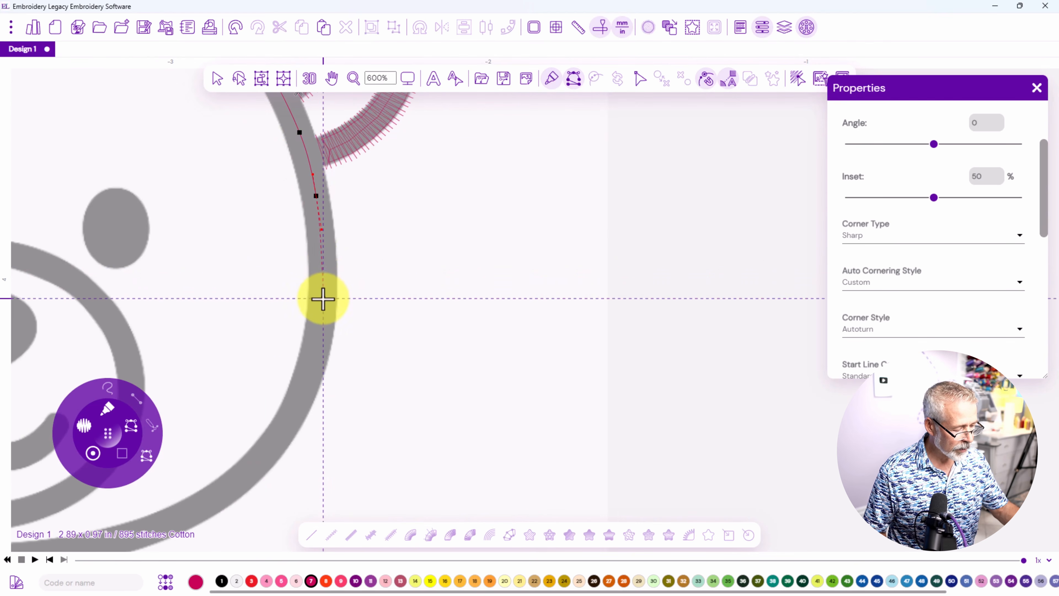
click(323, 299)
click(298, 404)
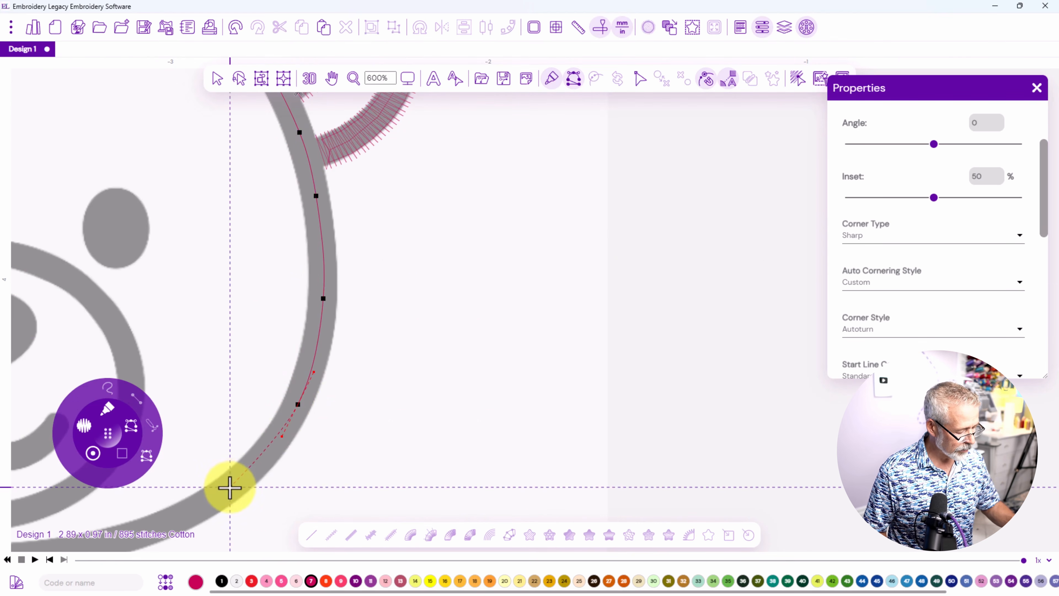
drag(232, 485, 746, 352)
click(580, 416)
click(398, 418)
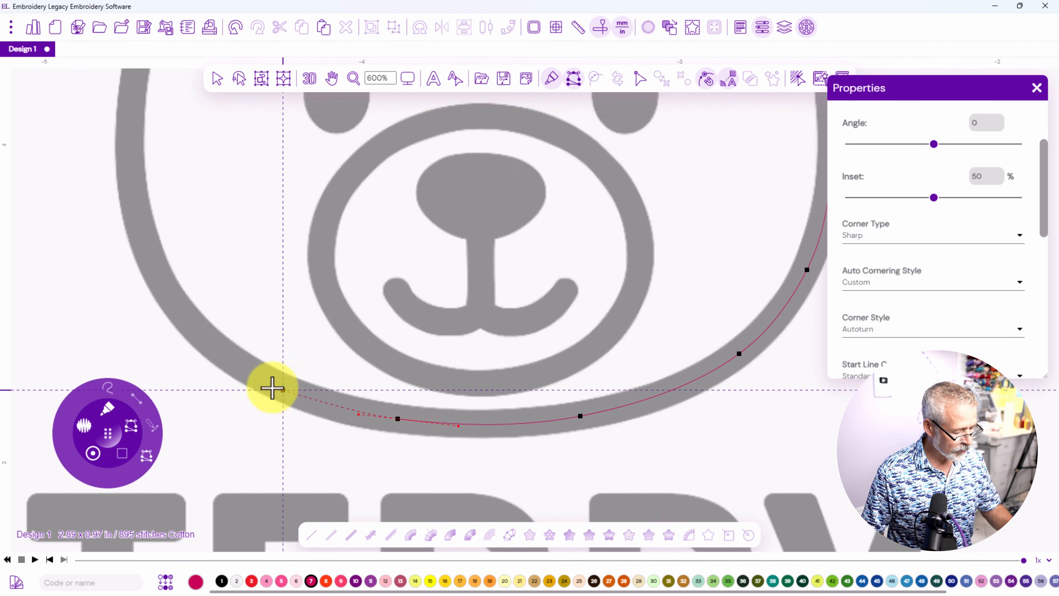
Extend the head outline around the left-hand jaw and up the side of the head to the inner ear
click(250, 370)
click(158, 276)
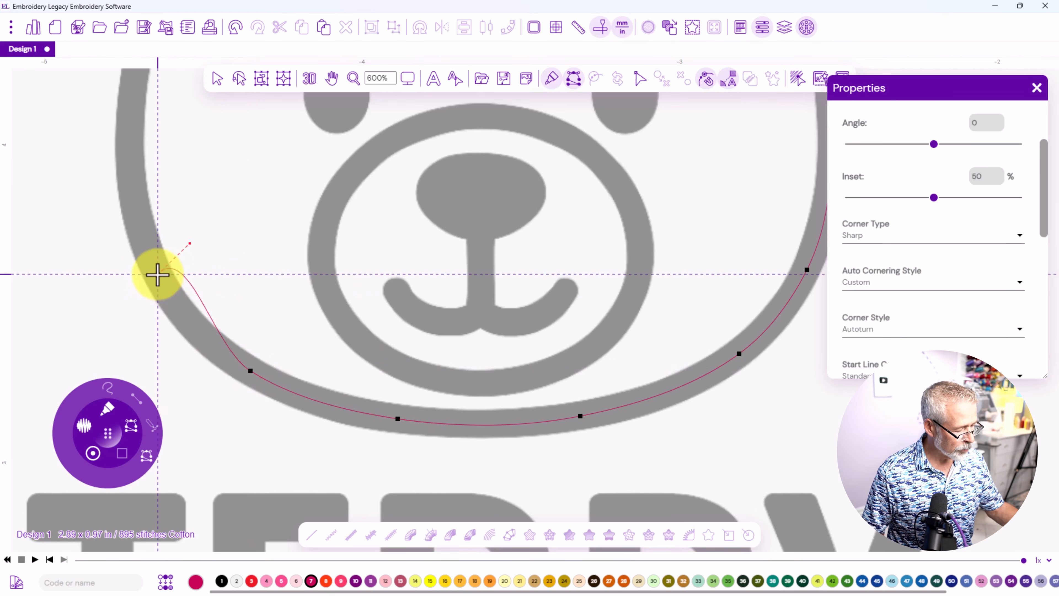
click(131, 139)
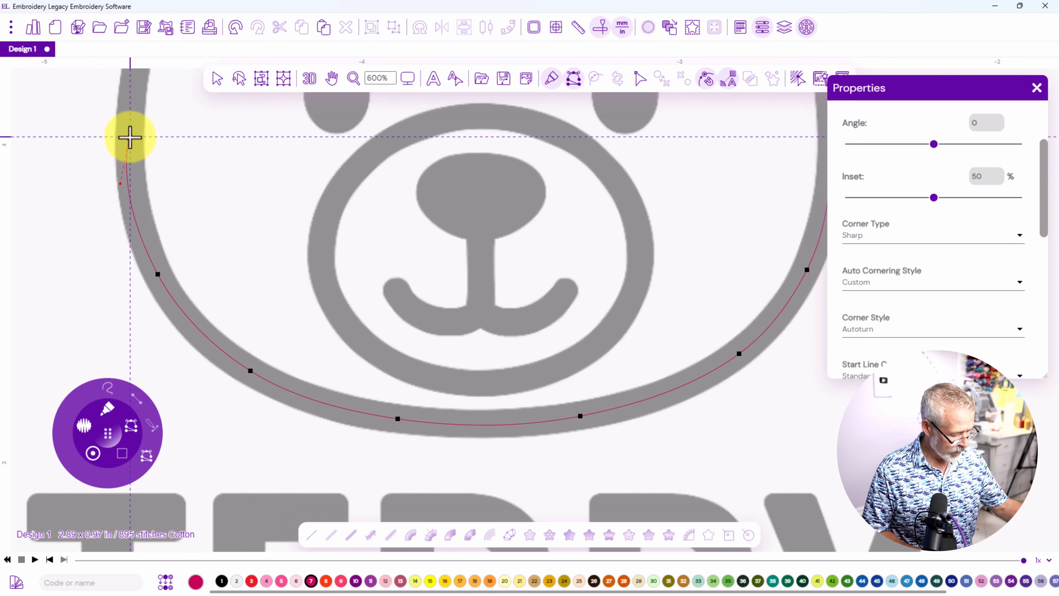
drag(166, 138, 186, 336)
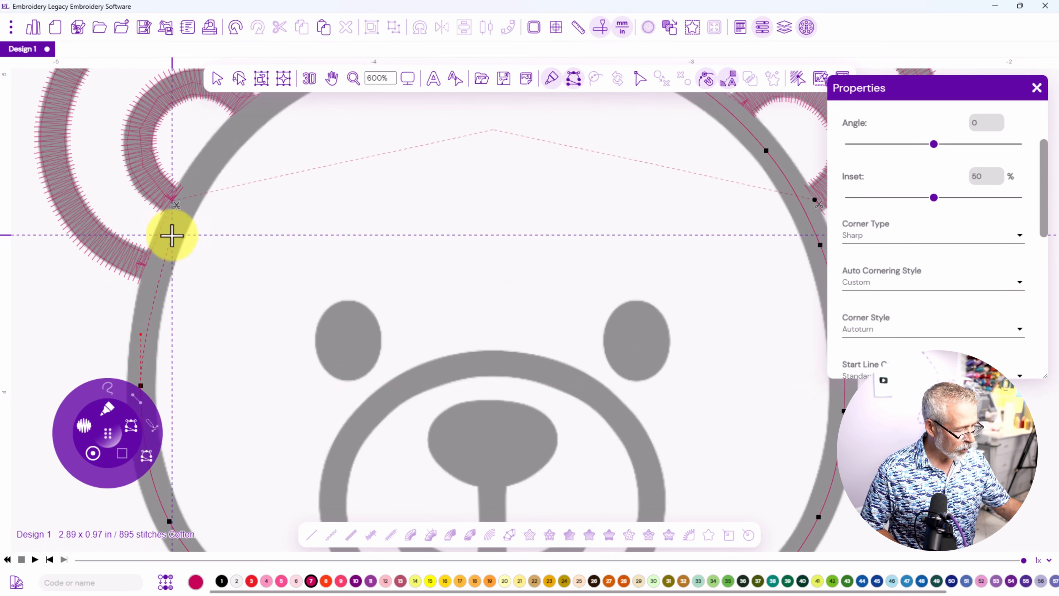
click(170, 230)
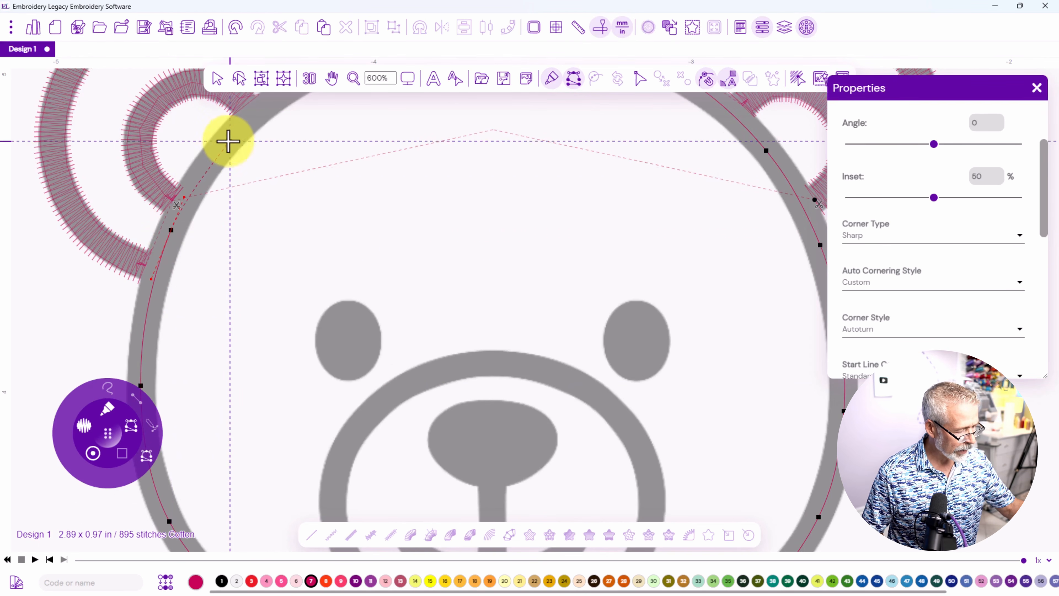
click(229, 137)
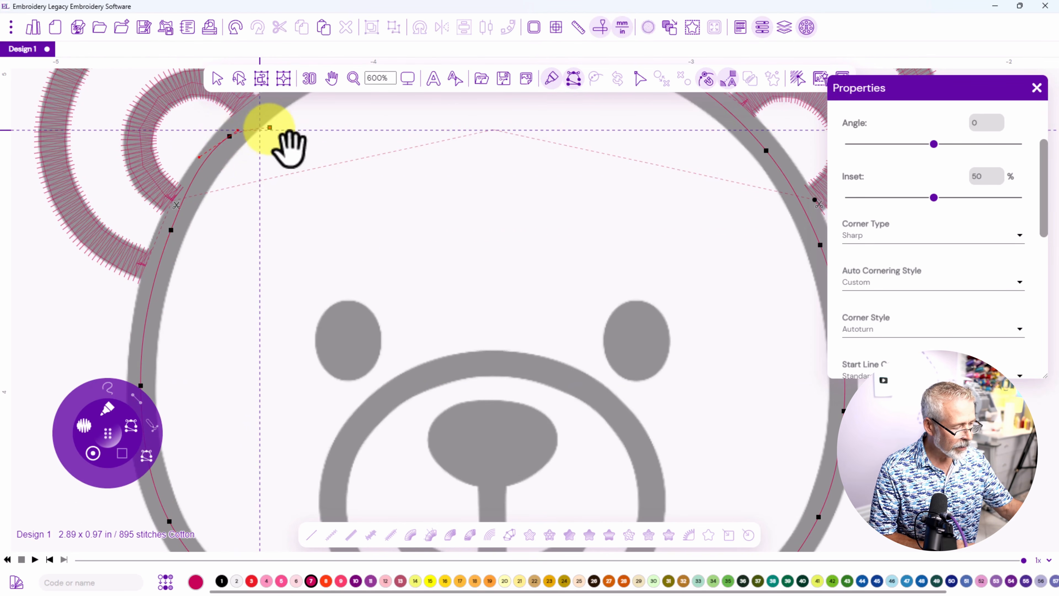
Bring the head outline back to its starting point at the top centre and generate its stitches
drag(284, 146, 217, 307)
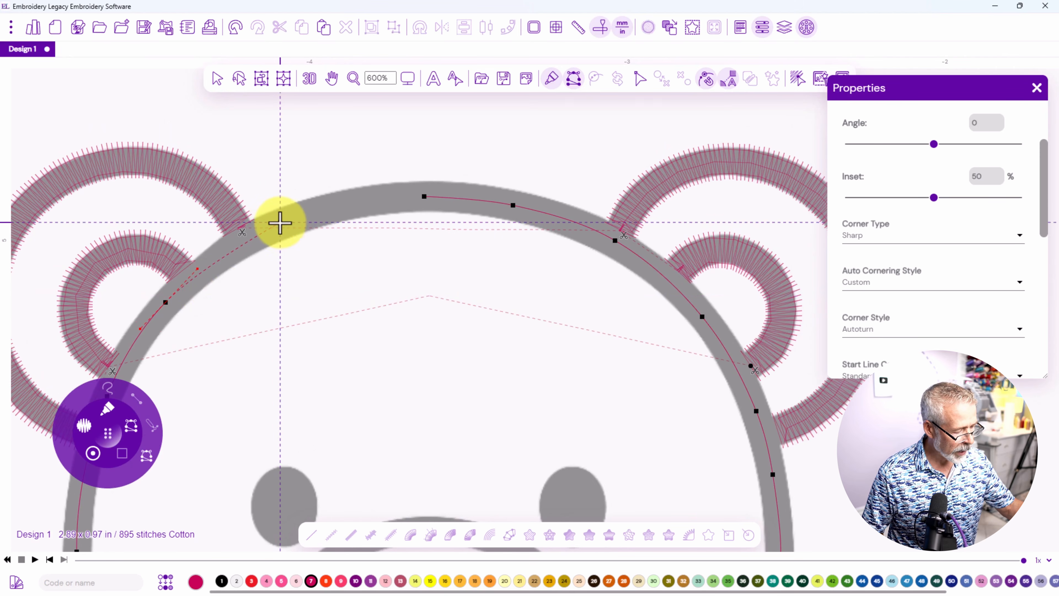
click(280, 223)
click(364, 200)
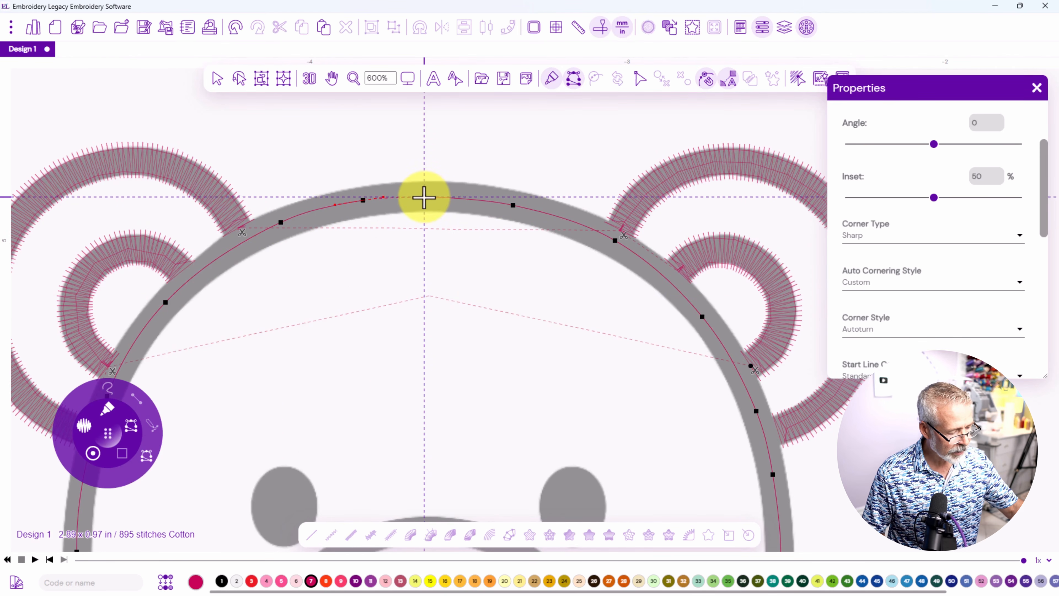
click(426, 196)
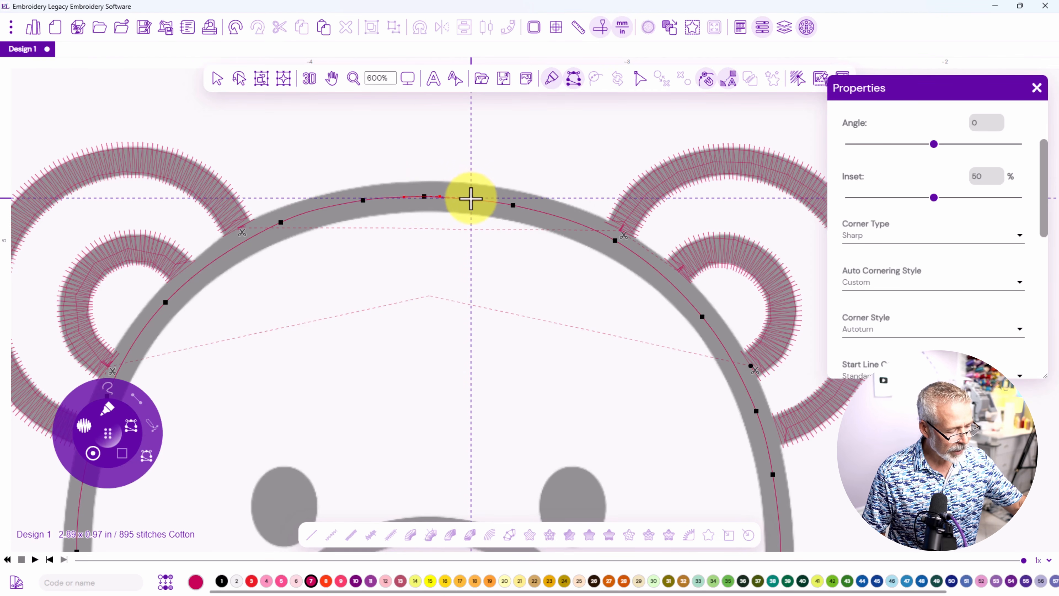
key(Return)
Play the stitch simulation through to the end to examine the sewing order of the ears and head outline
scroll(446, 221, down, 3)
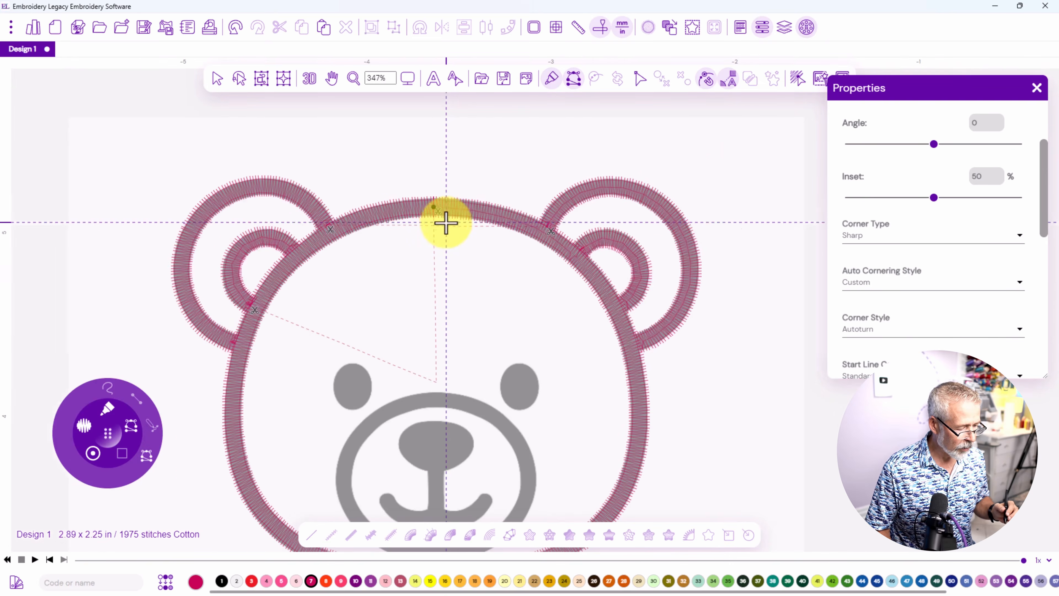
drag(490, 303, 508, 239)
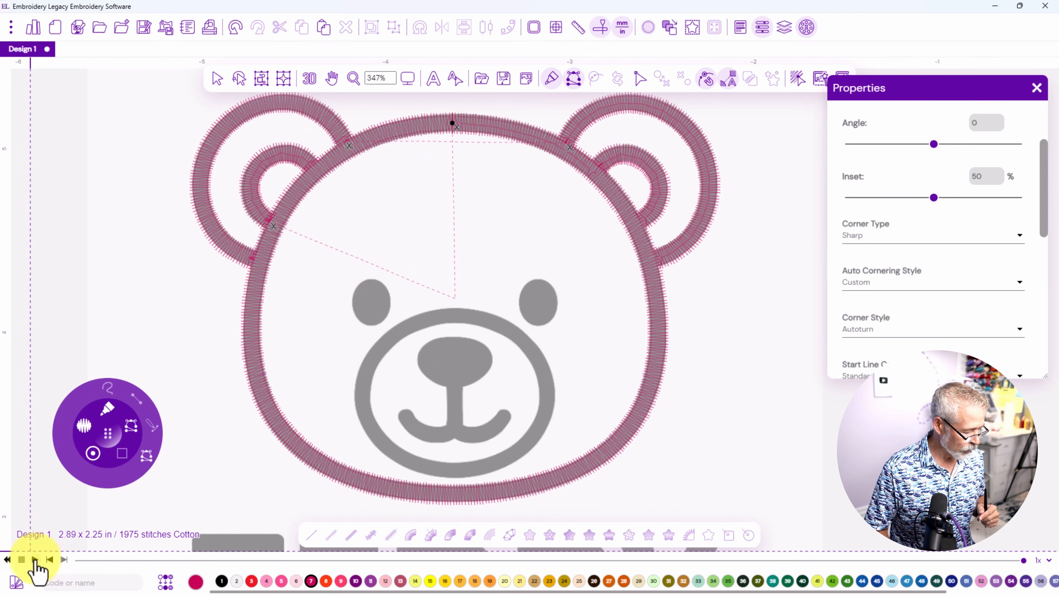
click(36, 560)
drag(82, 560, 1040, 579)
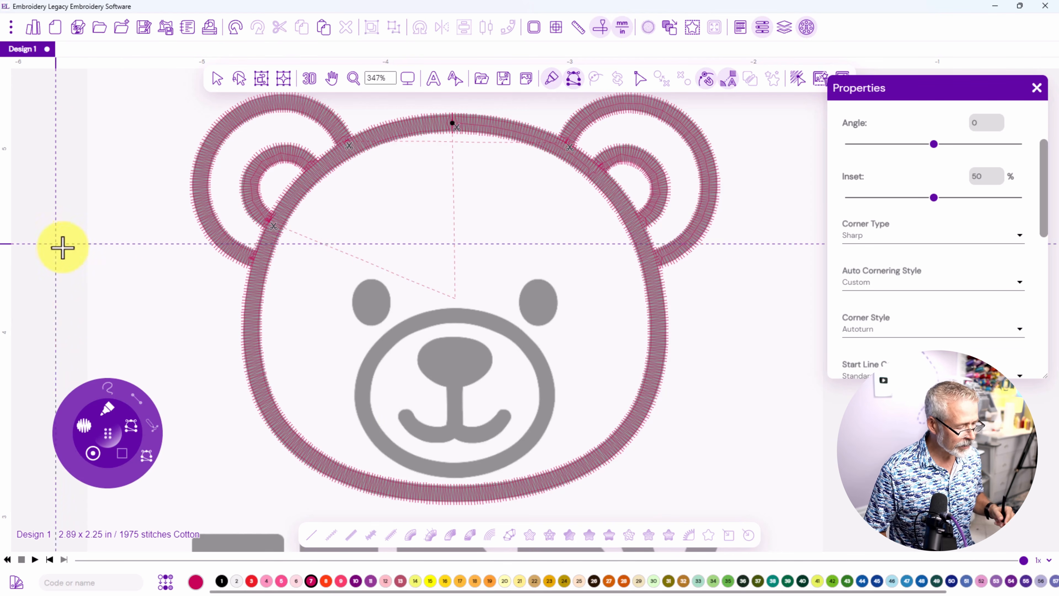
Select all the ear and head outlines and connect them into one continuous stitch path without jumps between them
key(ctrl+a)
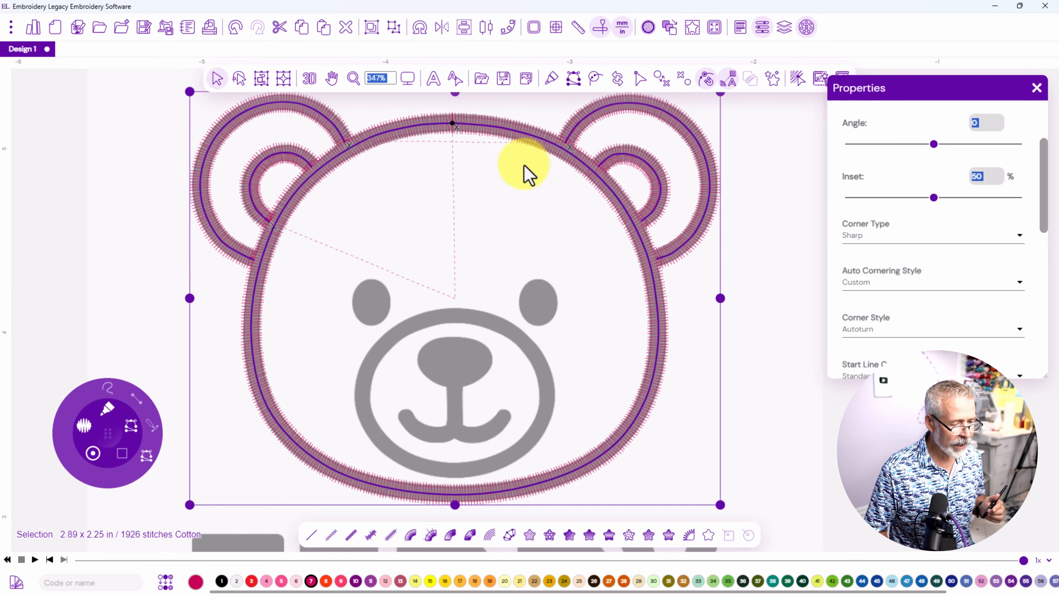
click(664, 84)
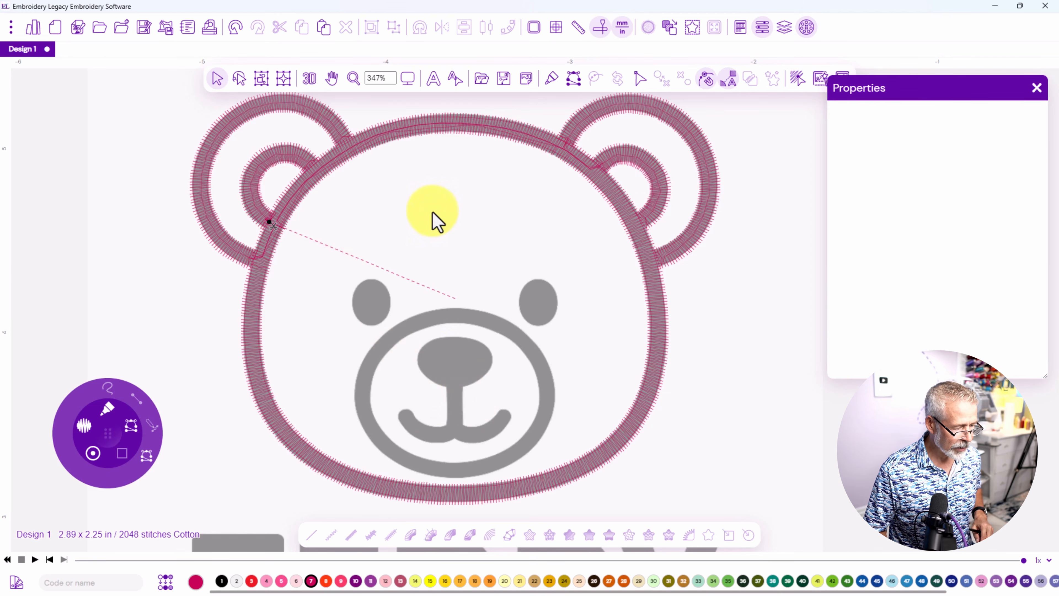
Start a running stitch just above the head outline's bottom centre and lead it up into the muzzle ring
click(408, 80)
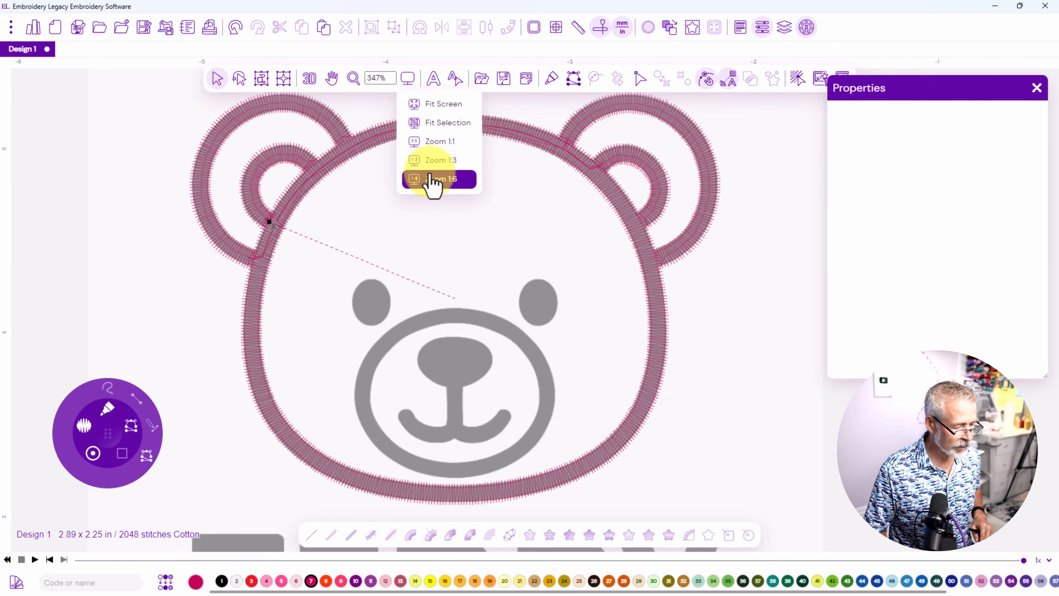
click(434, 179)
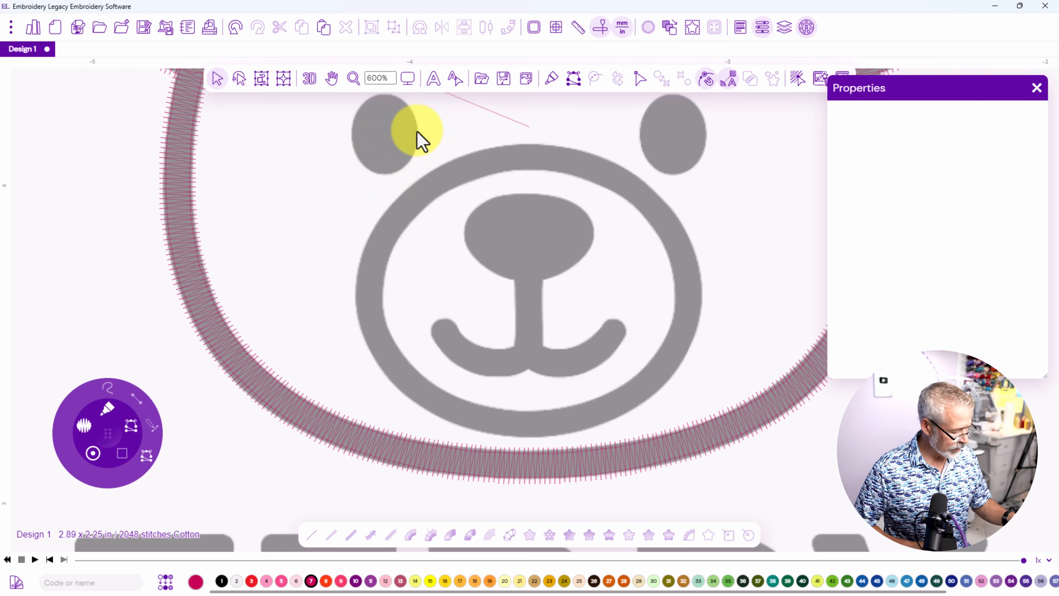
click(106, 413)
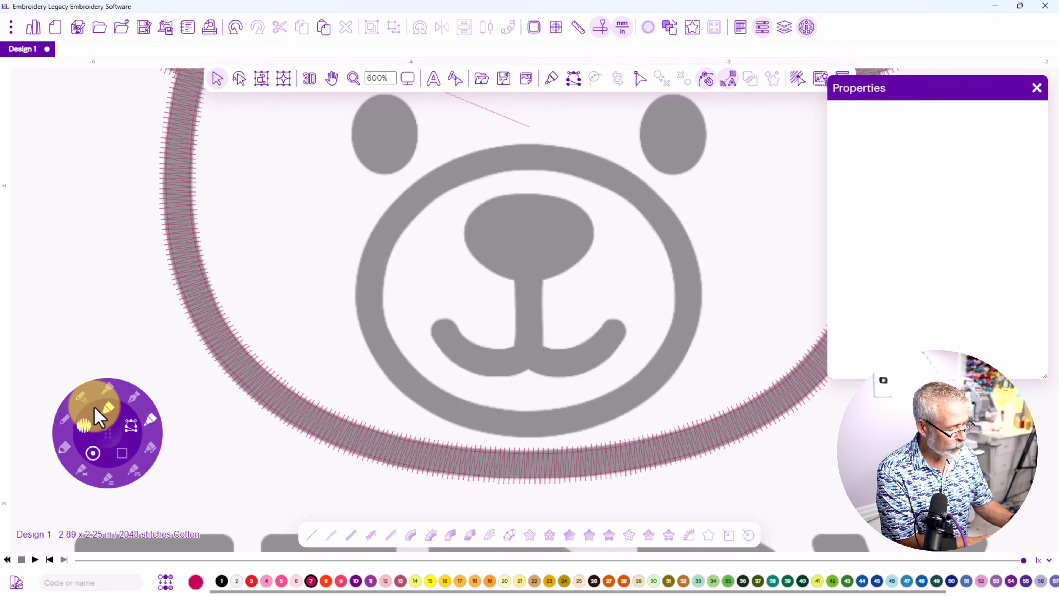
click(127, 431)
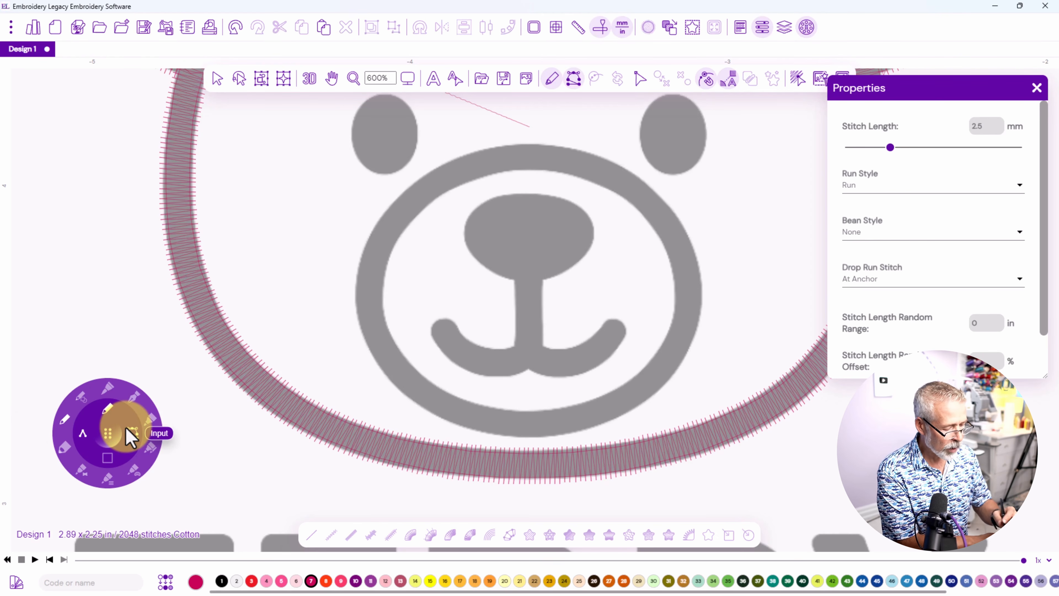
click(522, 443)
click(524, 421)
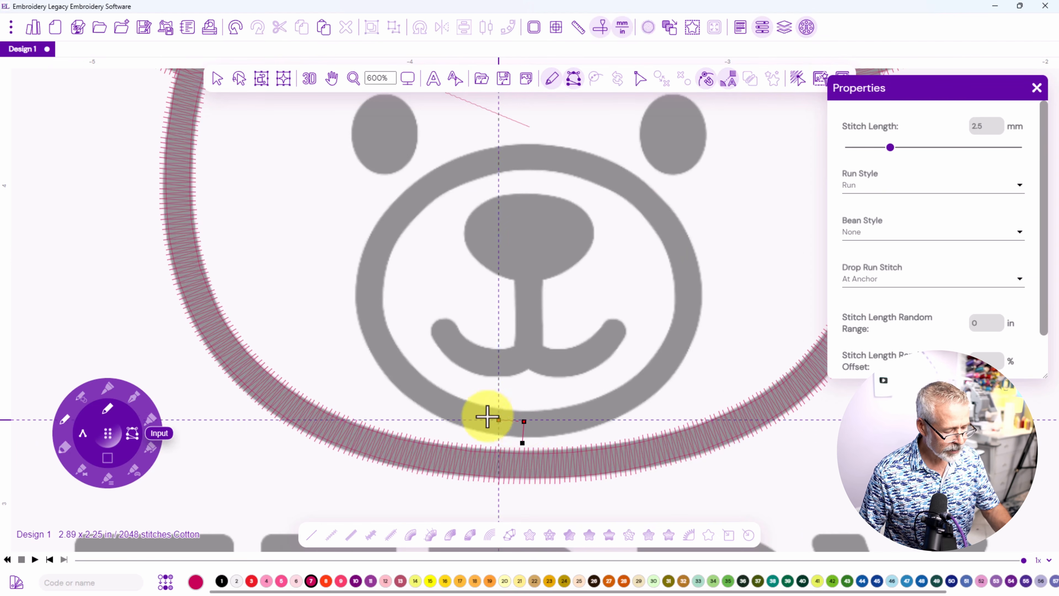
Route the running stitch around the left-hand half of the muzzle ring up into the left-hand eye and generate it
click(471, 414)
click(415, 385)
click(383, 345)
click(370, 290)
click(384, 233)
click(416, 197)
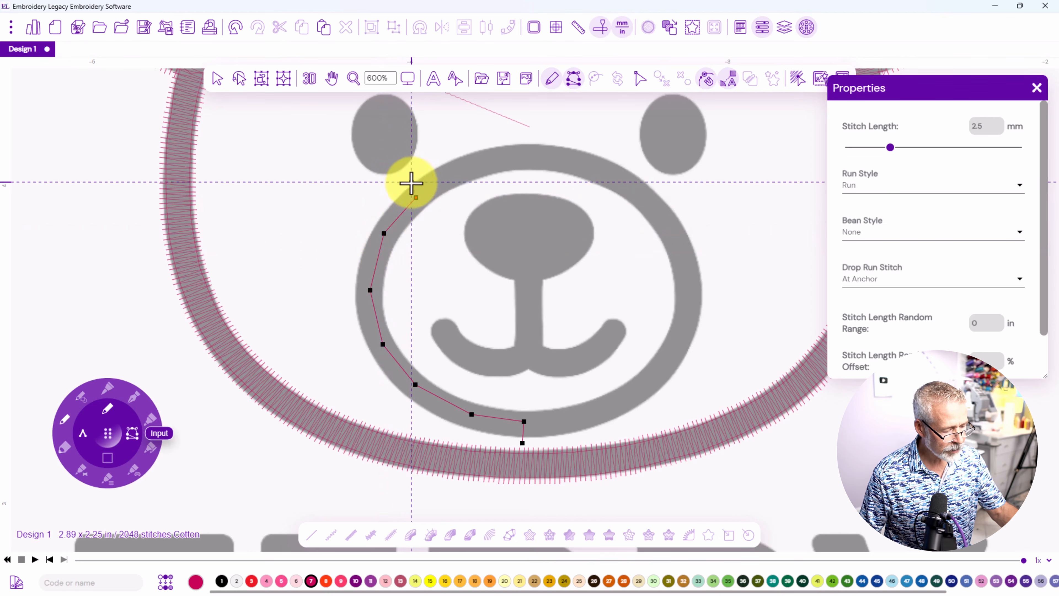
click(406, 179)
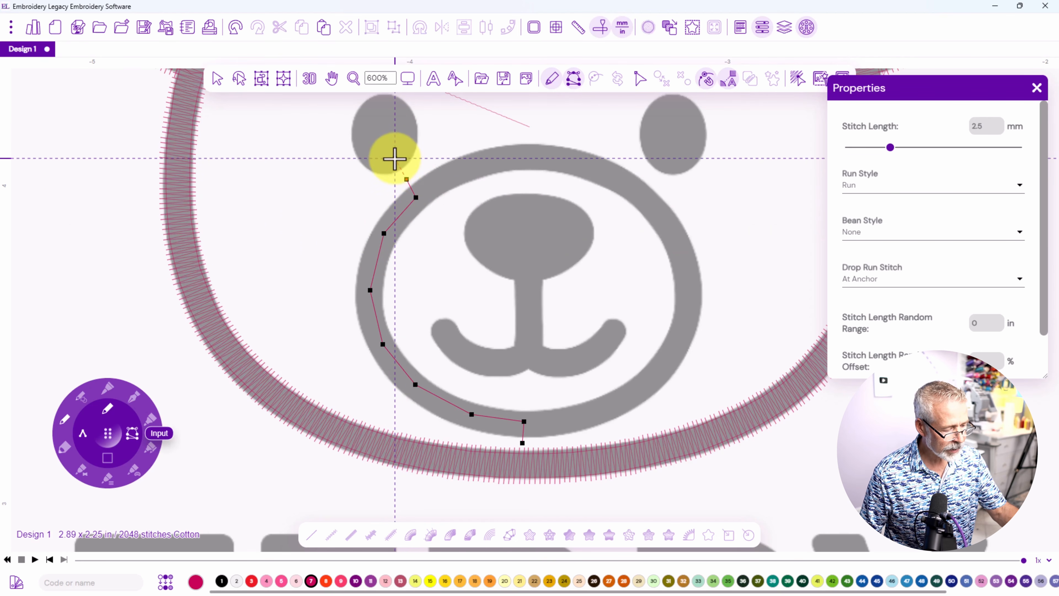
double_click(395, 159)
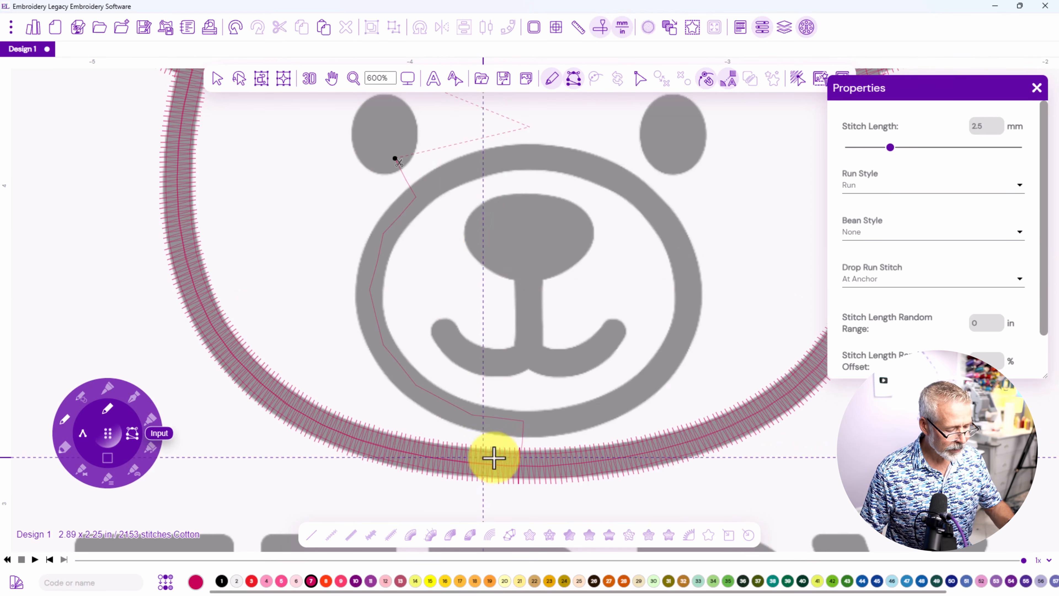
Review the Smart Join, Auto Trim and Auto Lock options
click(730, 83)
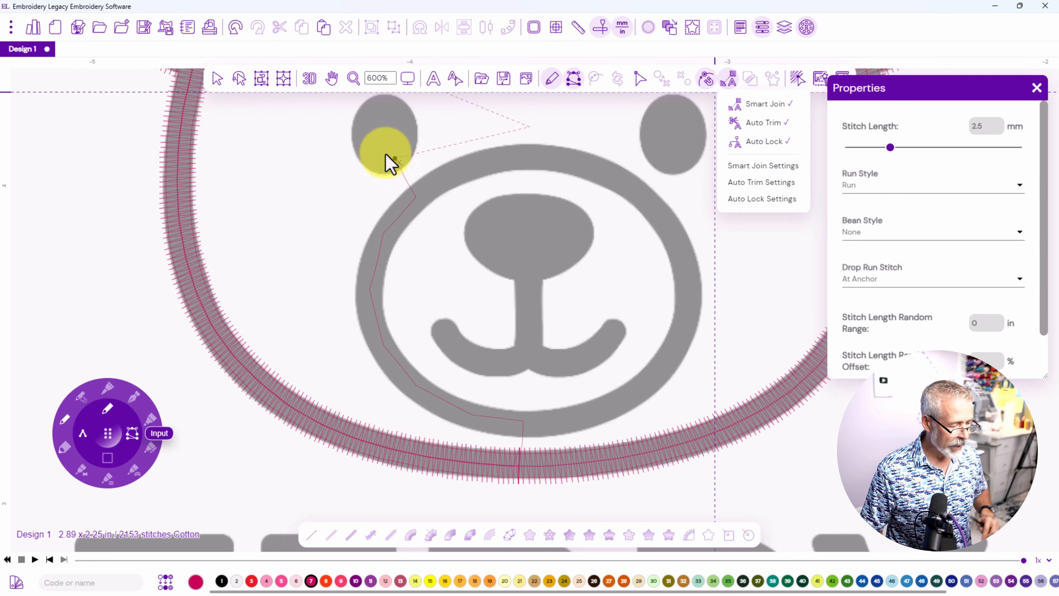
click(358, 175)
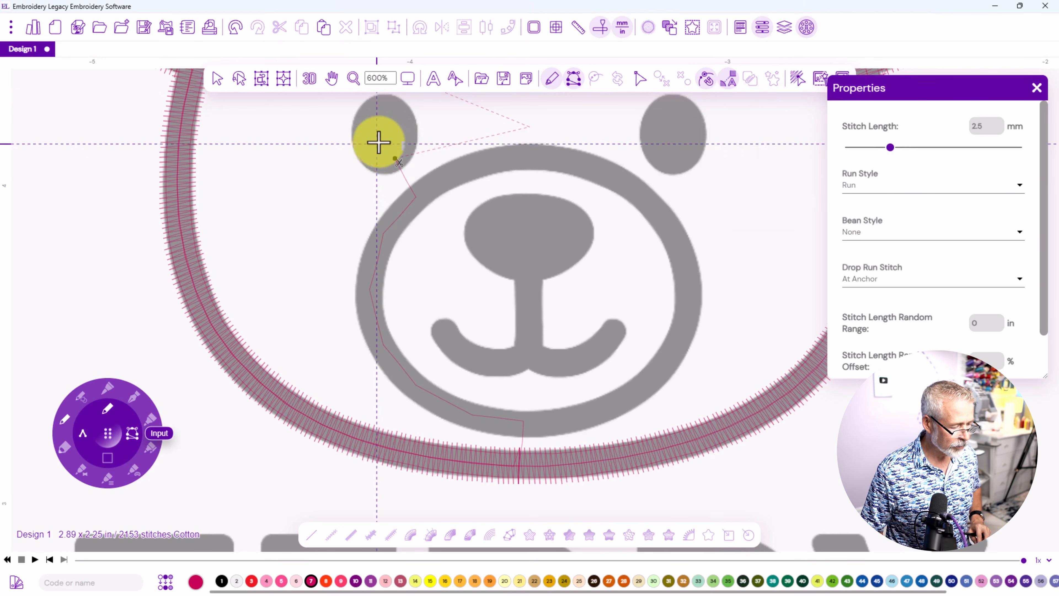
Outline the left-hand eye as a satin shape of about 0.24 x 0.23 in
drag(396, 147, 347, 250)
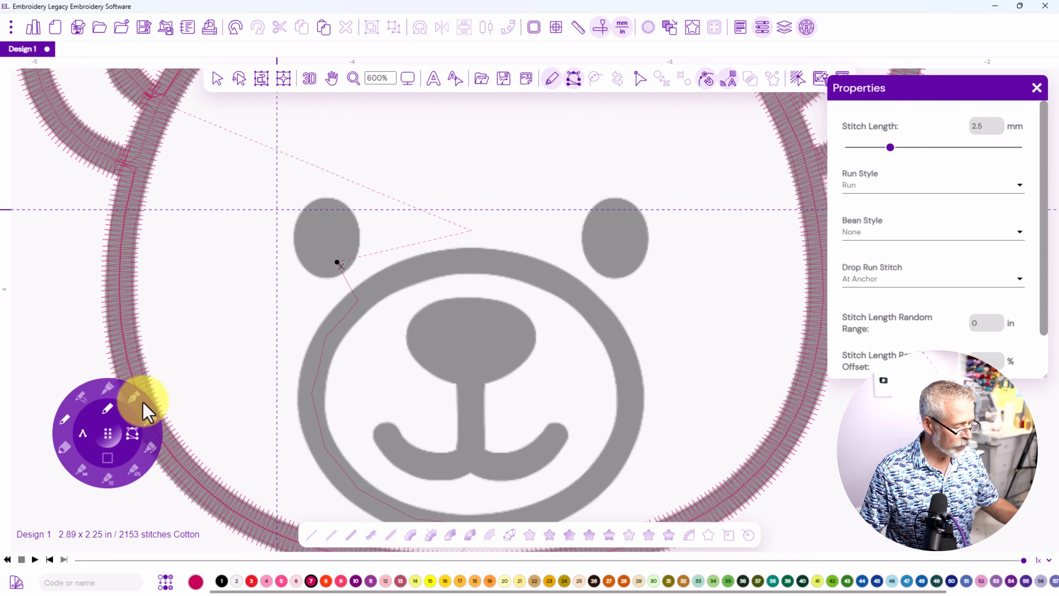
click(106, 480)
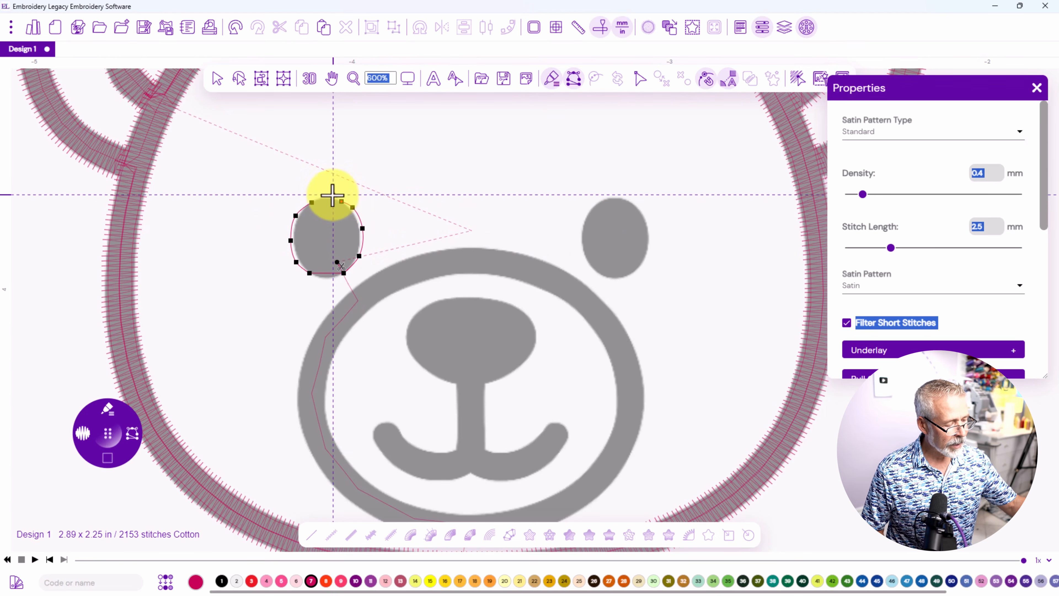
right_click(335, 218)
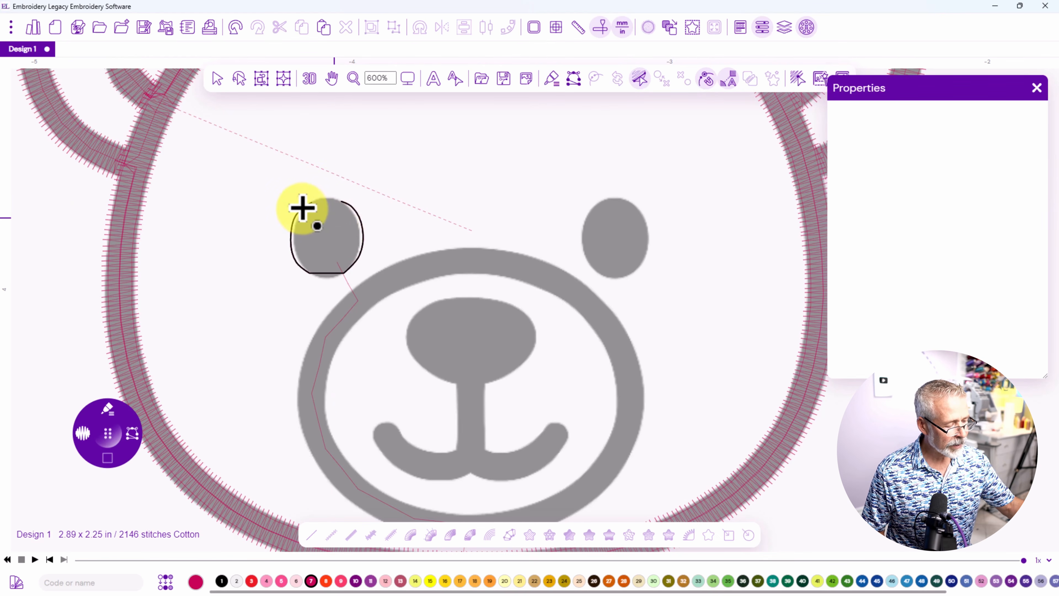
Add two horizontal stitch direction lines across the upper and lower parts of the left-hand eye and generate its satin stitches
click(354, 210)
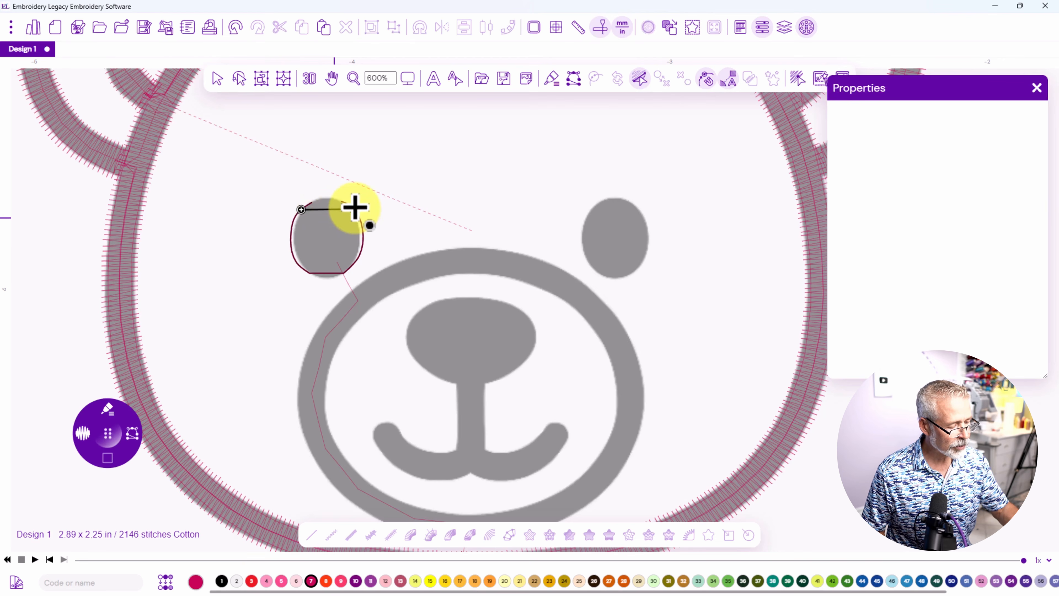
click(300, 265)
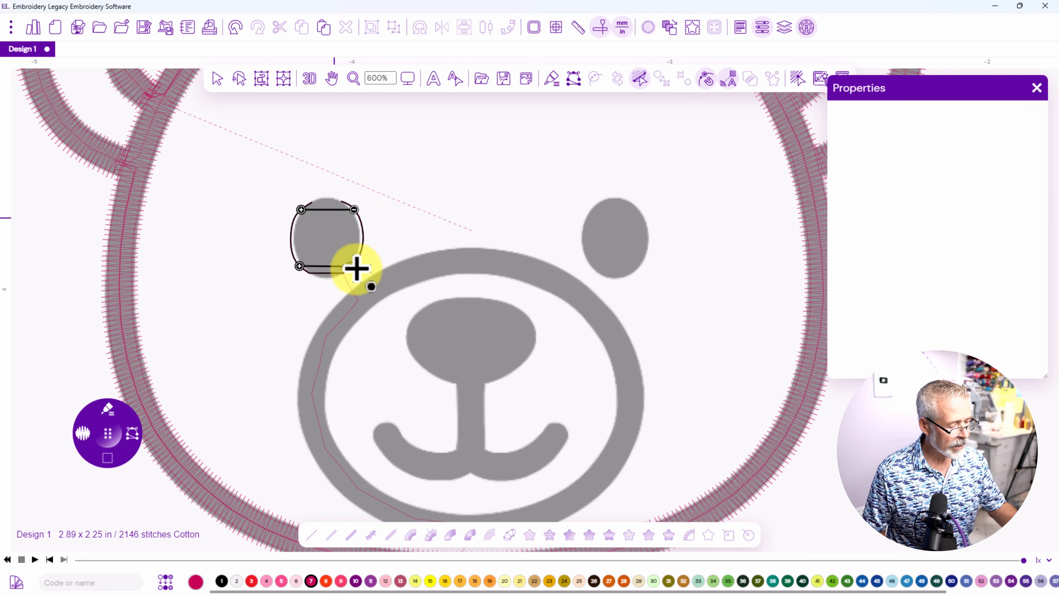
click(356, 269)
key(Return)
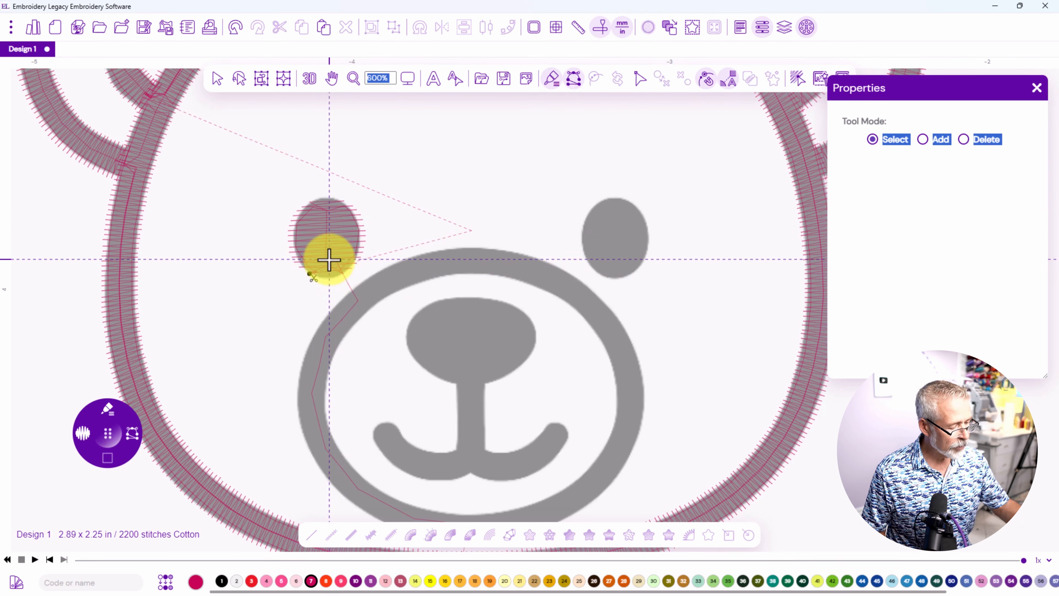
Route a running stitch from the left-hand eye down into the muzzle ring, over its upper arc and up into the right-hand eye
key(r)
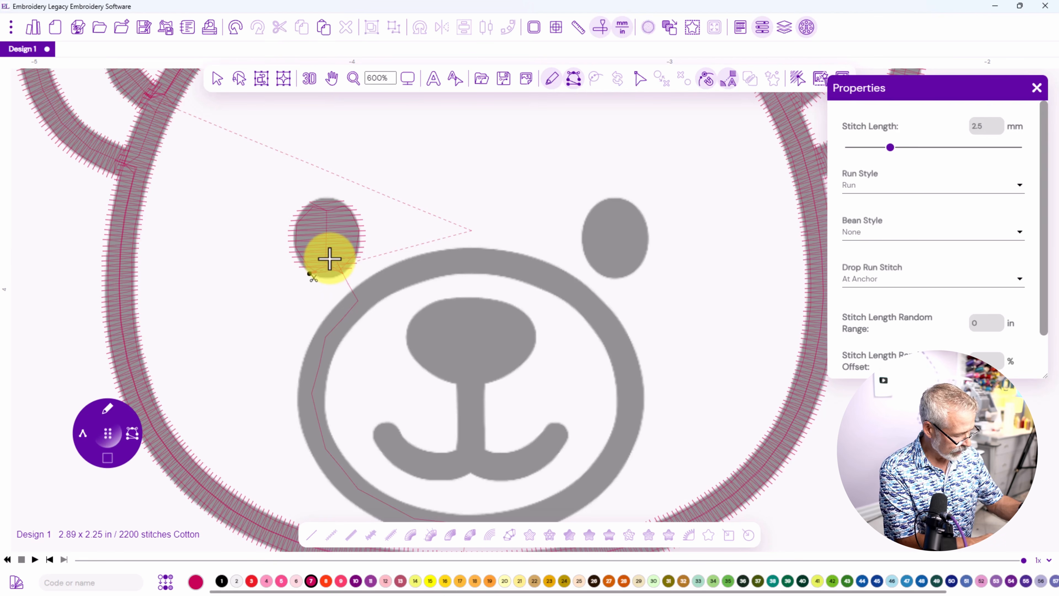
click(343, 274)
click(348, 281)
click(358, 299)
click(388, 280)
click(443, 262)
click(513, 265)
click(550, 276)
click(579, 291)
click(592, 279)
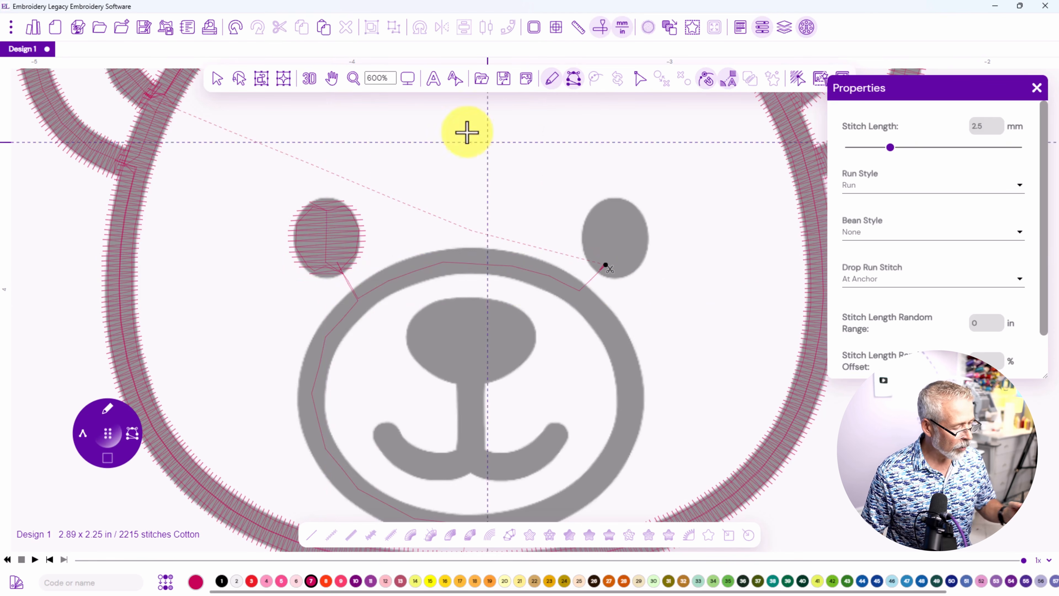
Duplicate the left-hand eye's satin shape and place the copy over the right-hand eye of the artwork
click(218, 80)
click(304, 221)
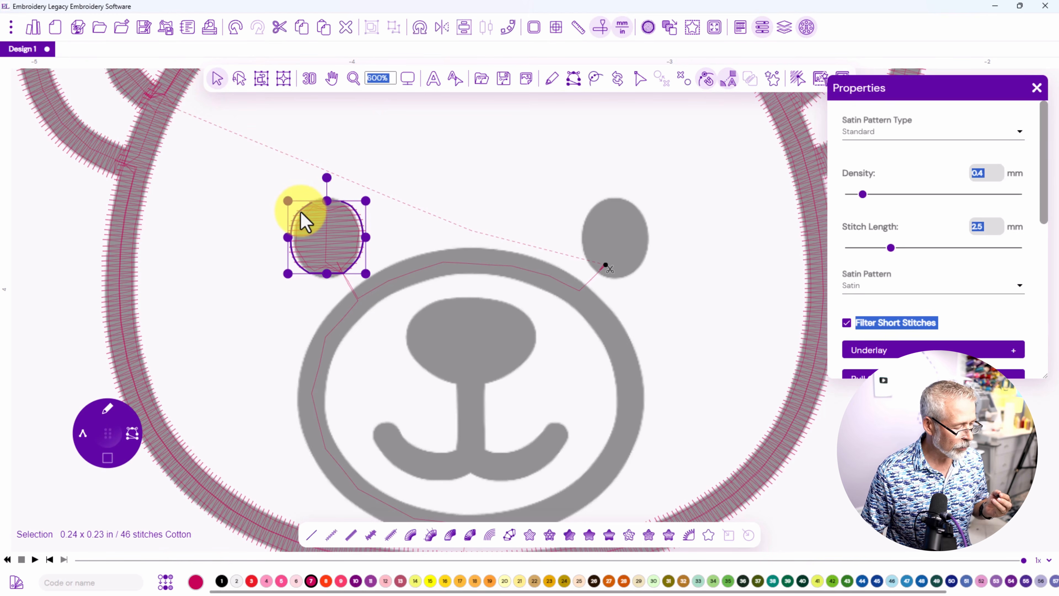
right_click(313, 231)
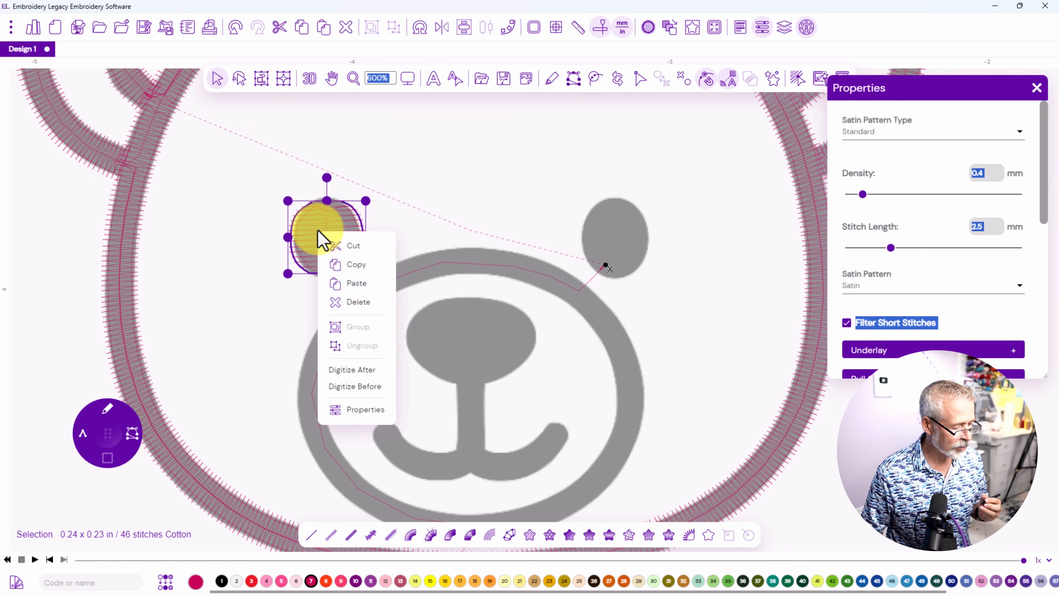
click(352, 270)
right_click(343, 247)
click(370, 297)
drag(349, 237, 618, 238)
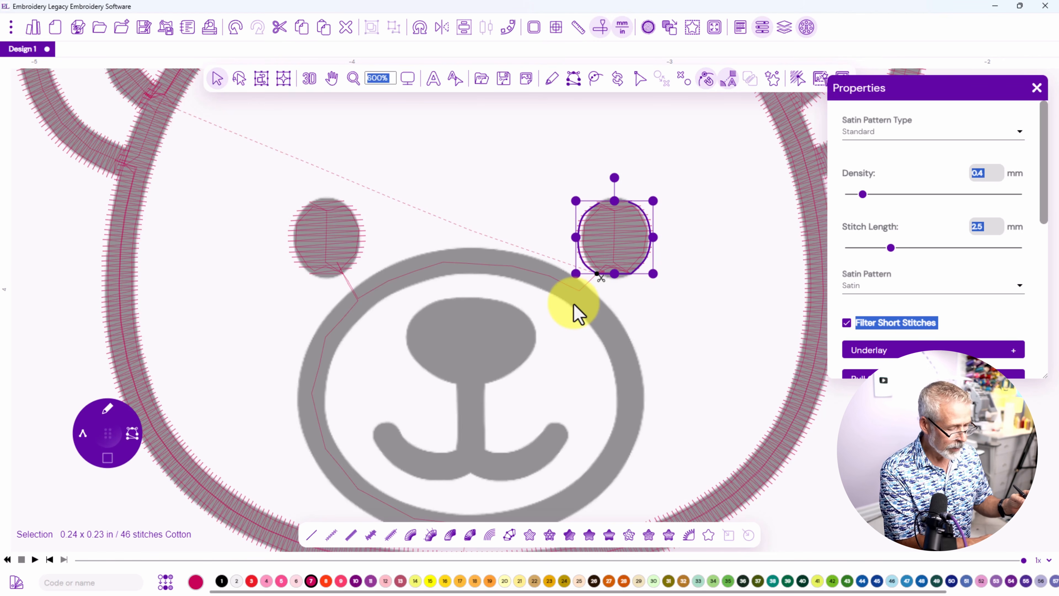
Connect the right-hand eye to the muzzle ring just below it with a short running stitch and generate it
click(577, 315)
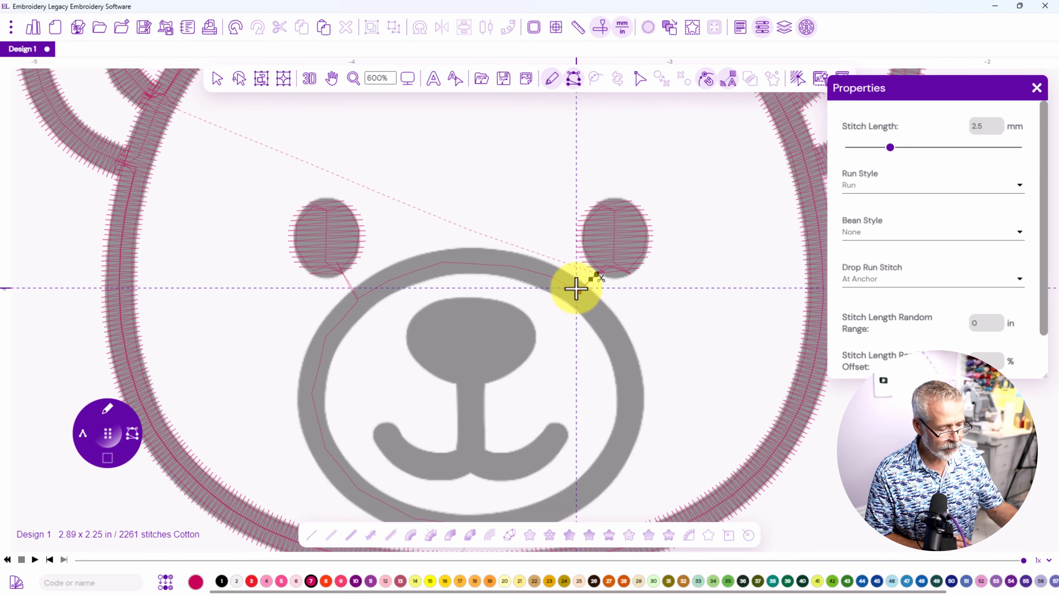
click(556, 279)
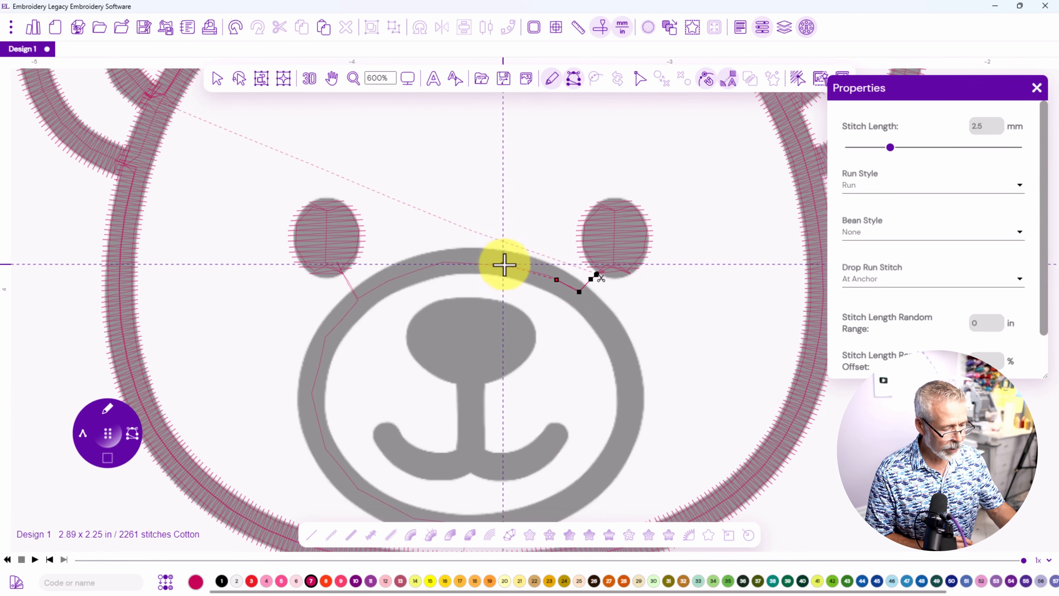
click(531, 272)
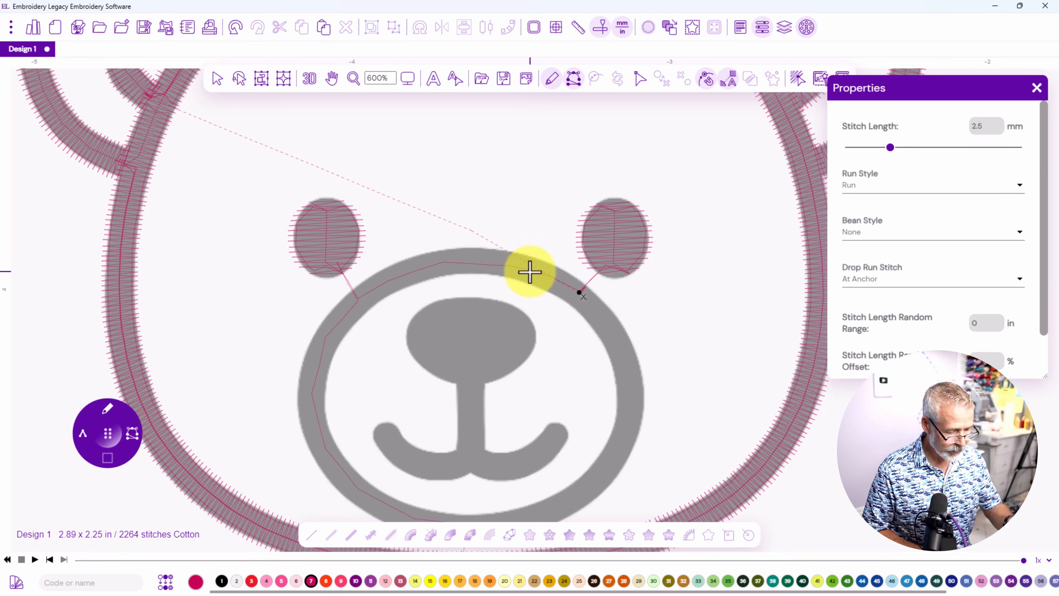
click(581, 296)
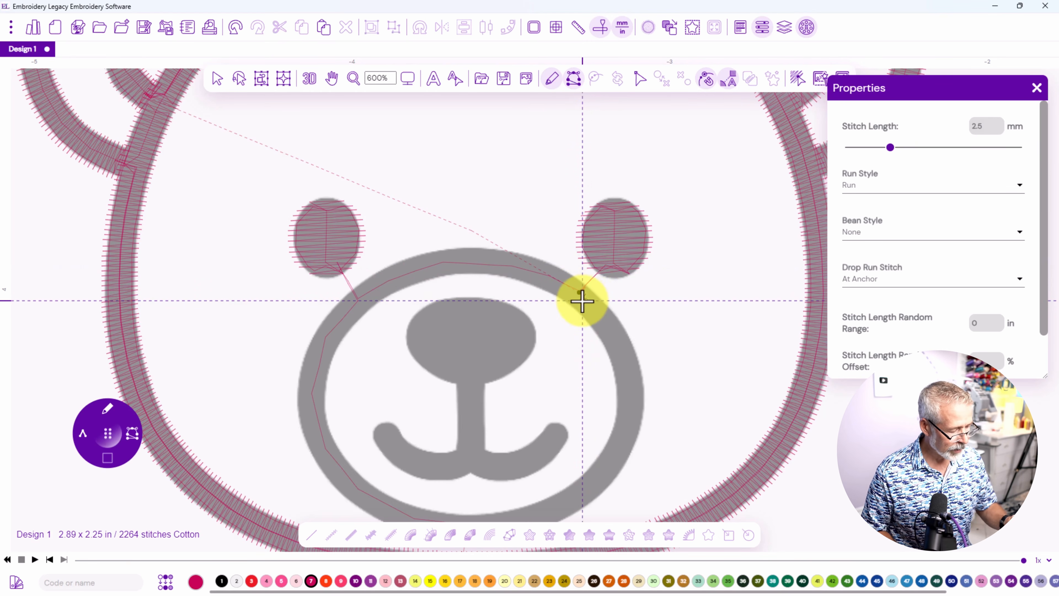
Start a Classic Satin column about 2.2 mm wide on the muzzle ring below the right-hand eye, placing paired edge points down to its right-hand side
click(110, 413)
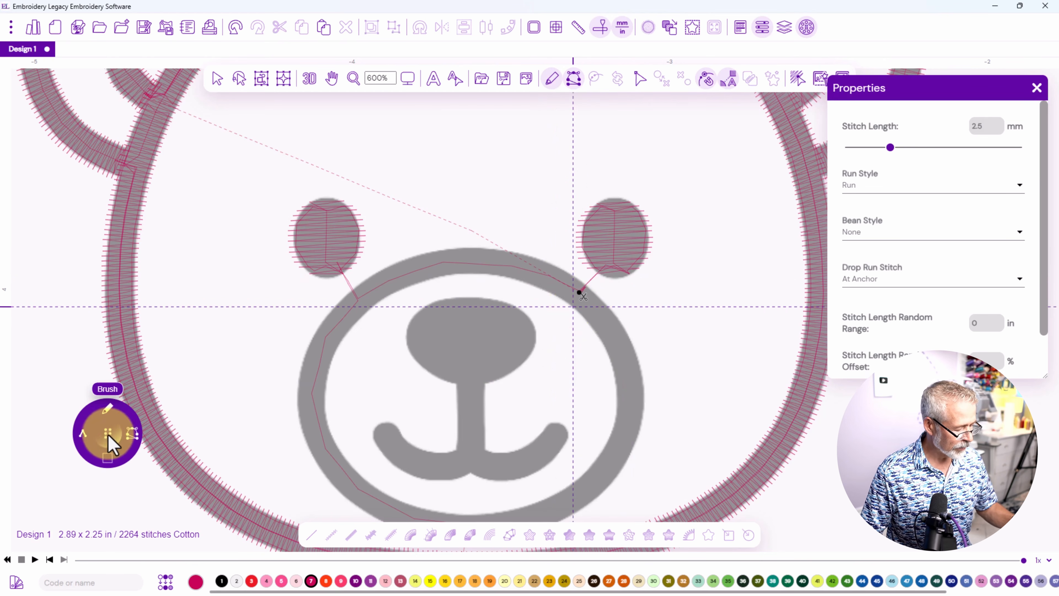
click(109, 417)
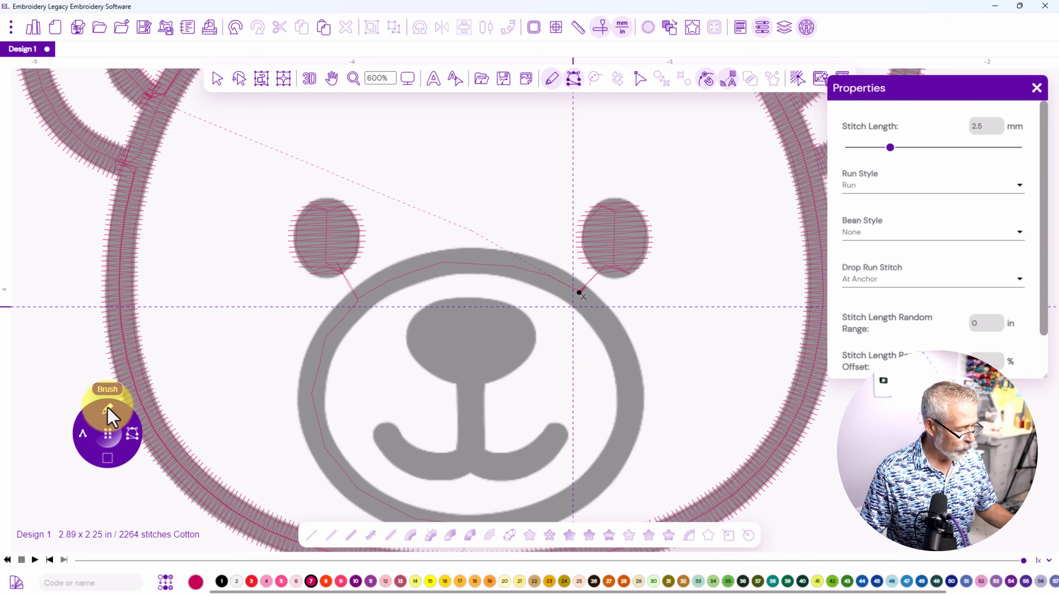
click(106, 409)
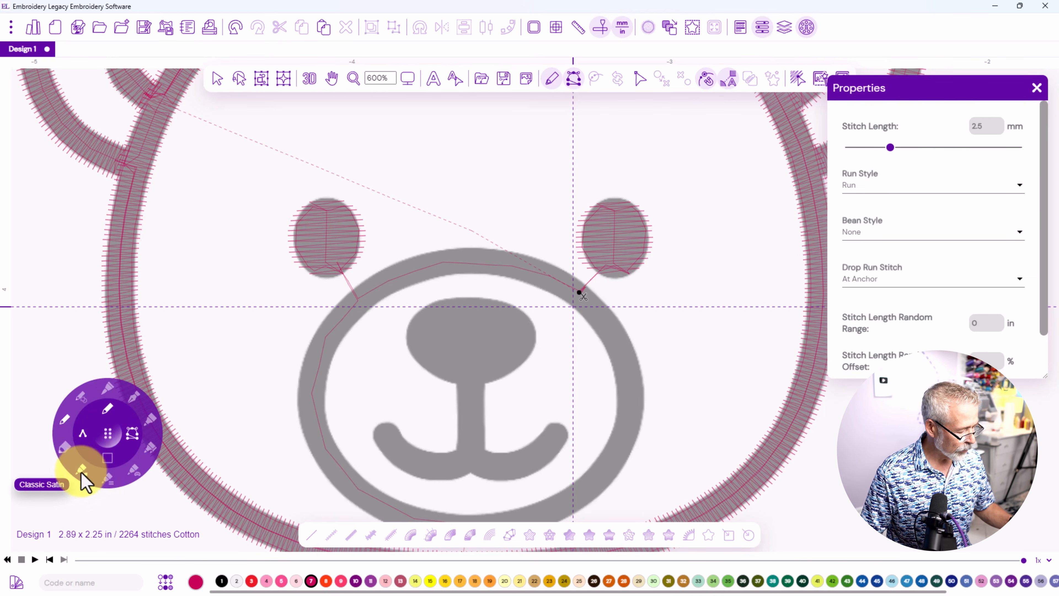
click(86, 471)
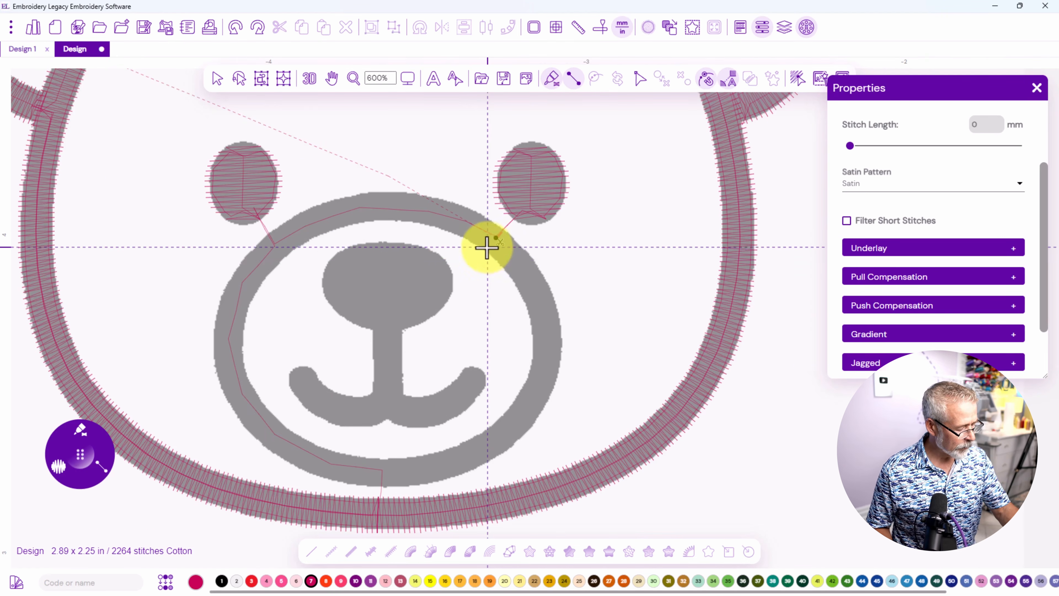
click(486, 249)
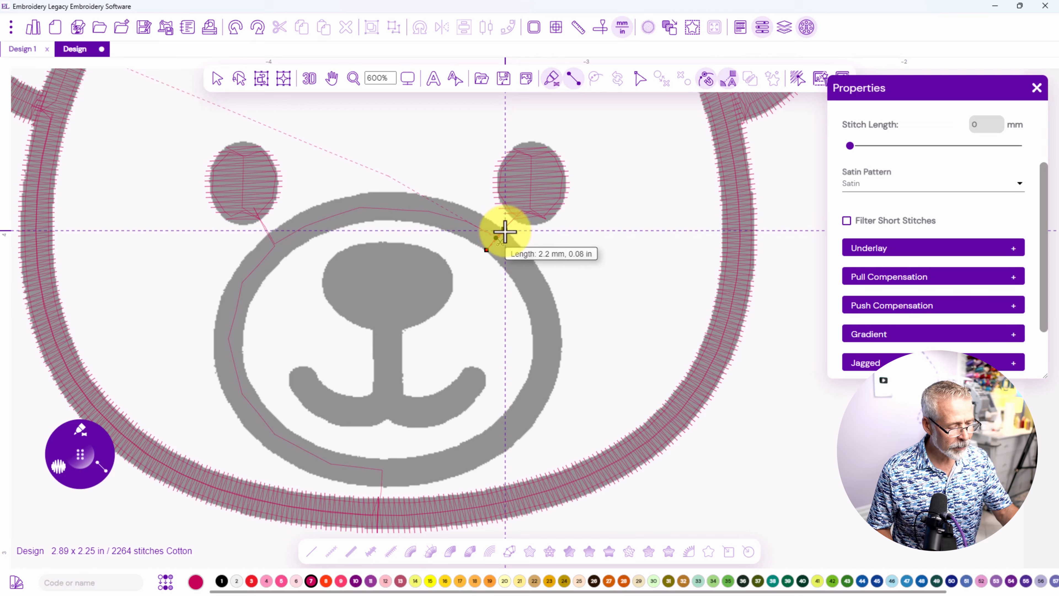
click(503, 229)
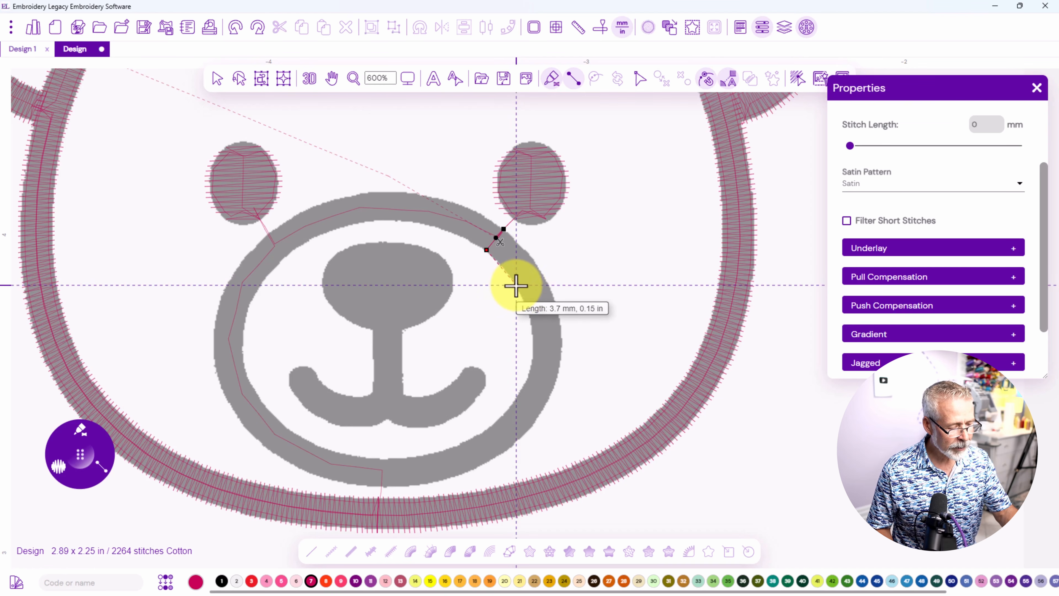
click(517, 285)
click(539, 268)
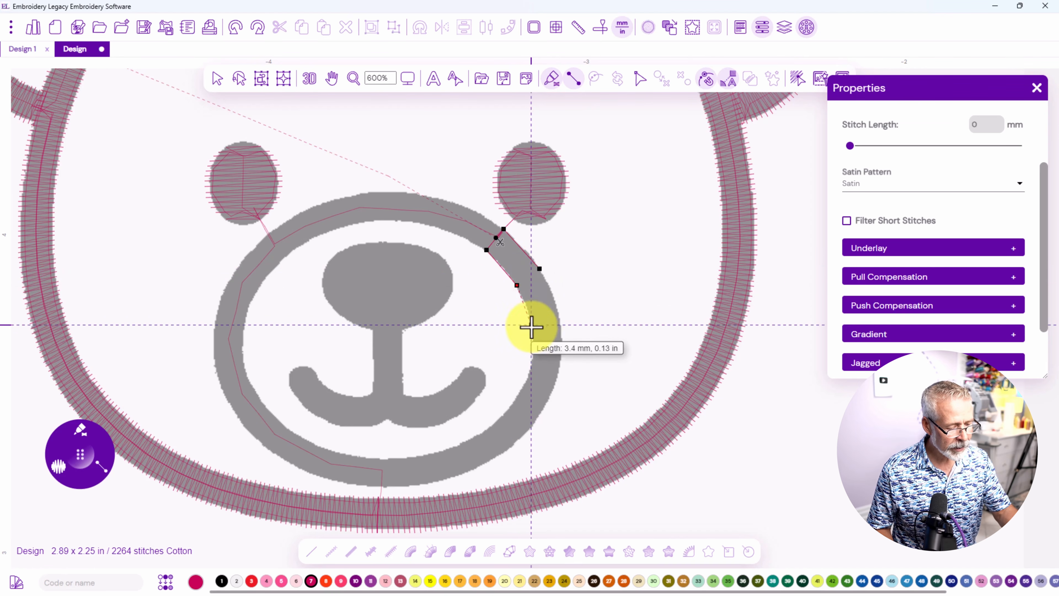
click(533, 327)
click(562, 327)
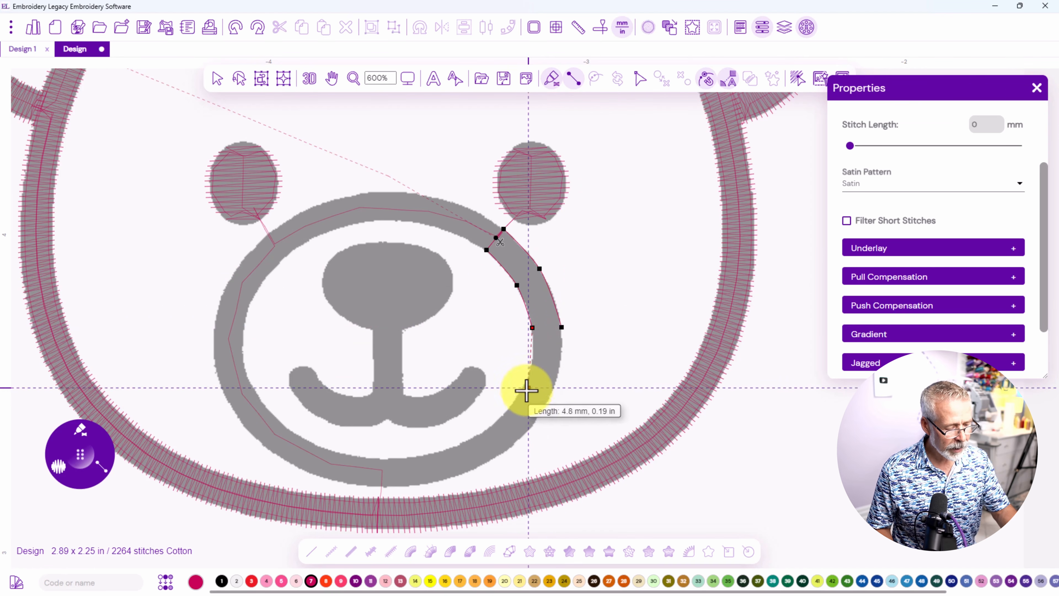
Continue the satin column's paired edge points from the muzzle ring's right-hand side around its lower arc
click(523, 388)
click(546, 403)
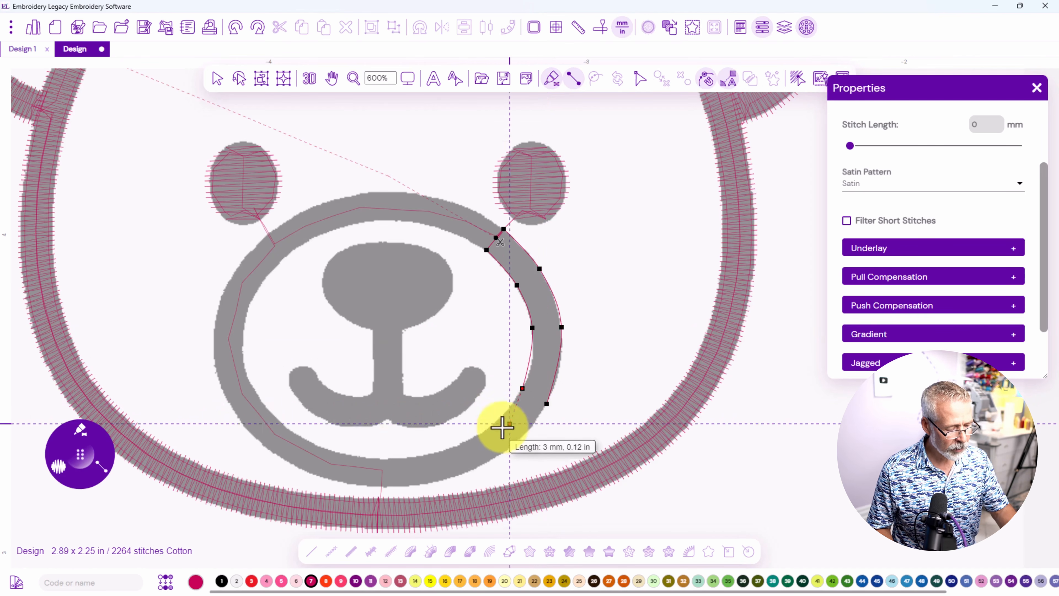
click(483, 434)
click(501, 454)
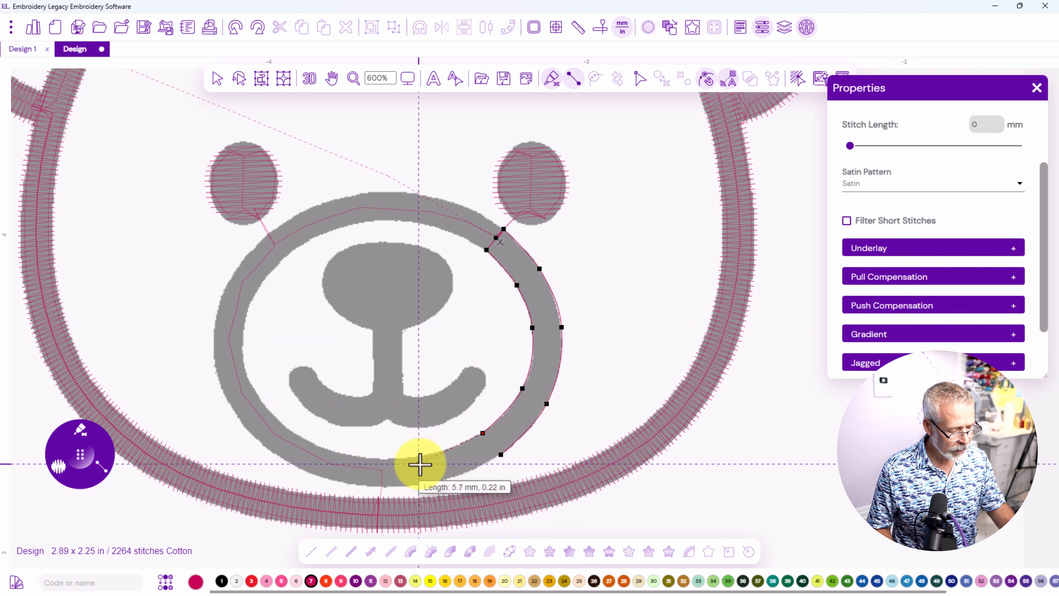
click(422, 456)
click(430, 483)
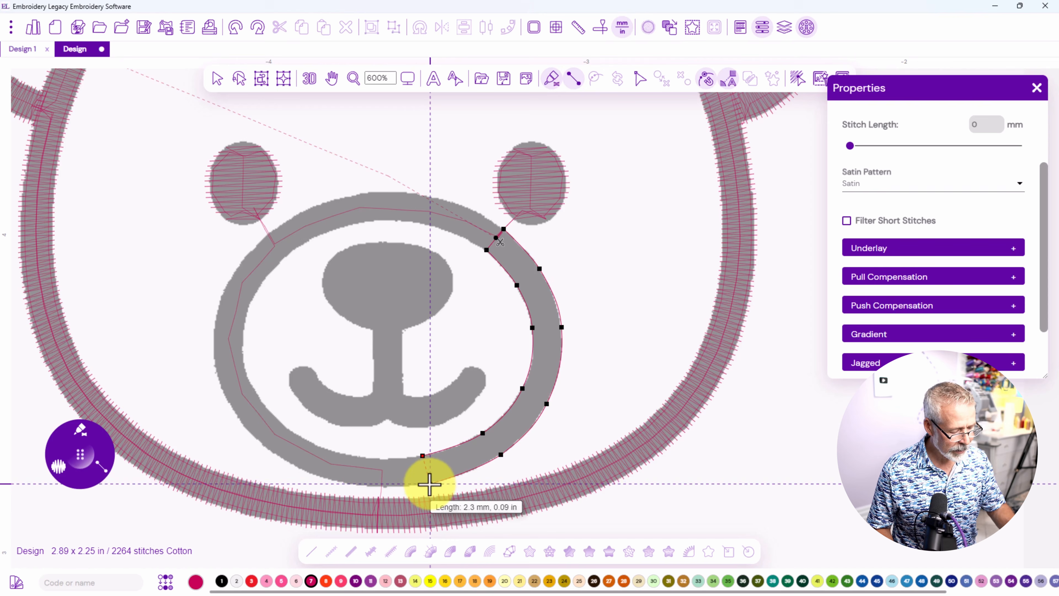
click(331, 450)
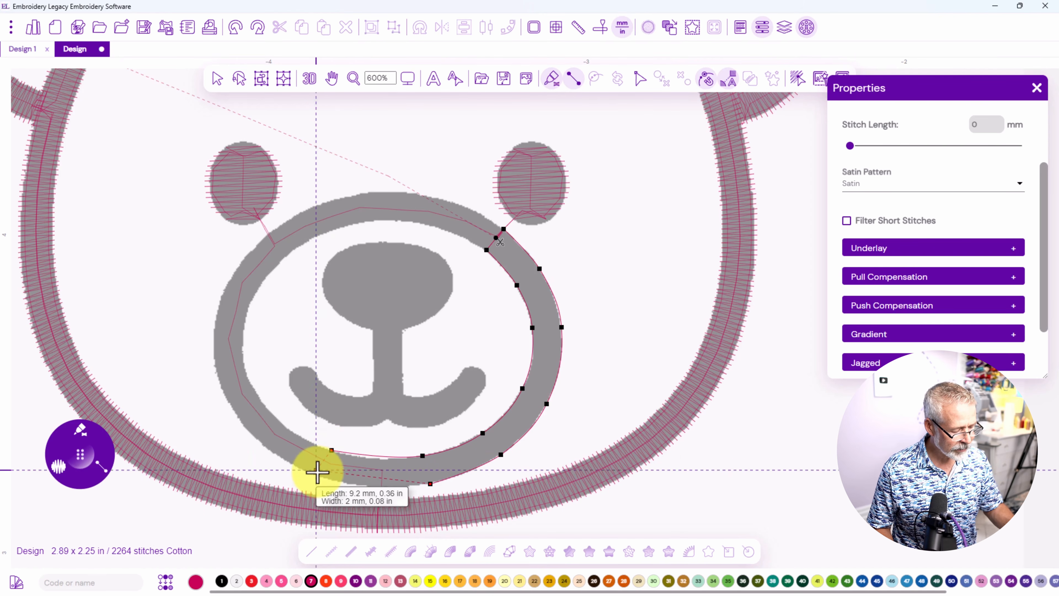
click(325, 477)
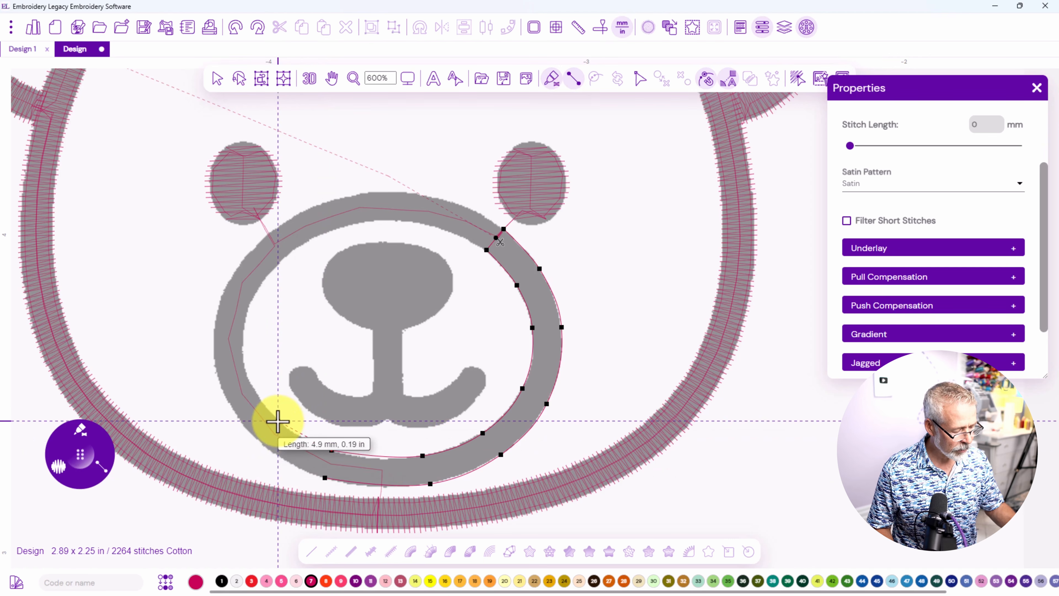
Carry the satin column's paired edge points up the left-hand side of the muzzle ring
click(277, 420)
click(260, 441)
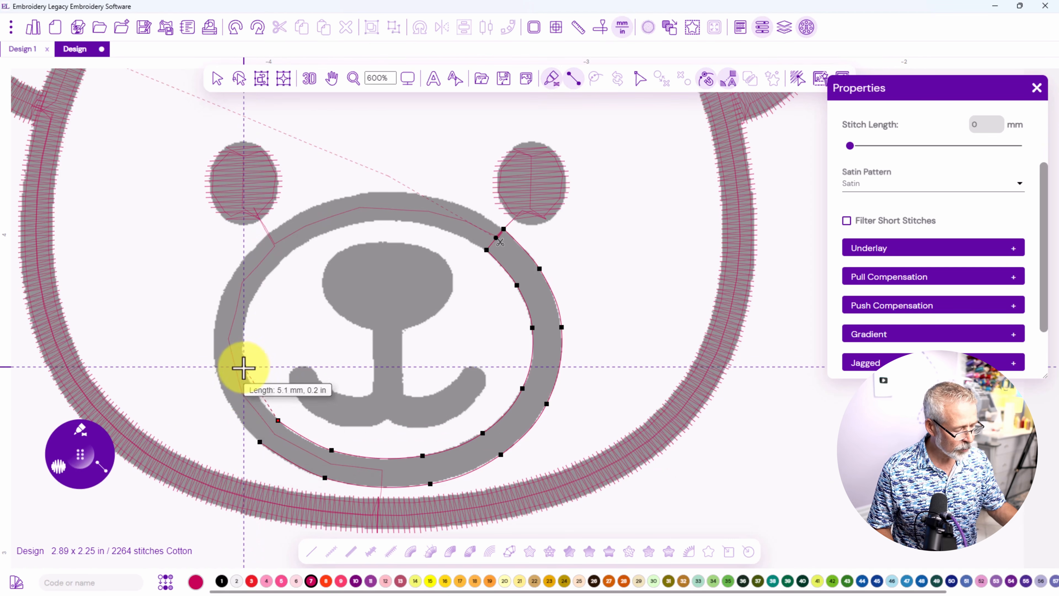
click(216, 374)
click(245, 369)
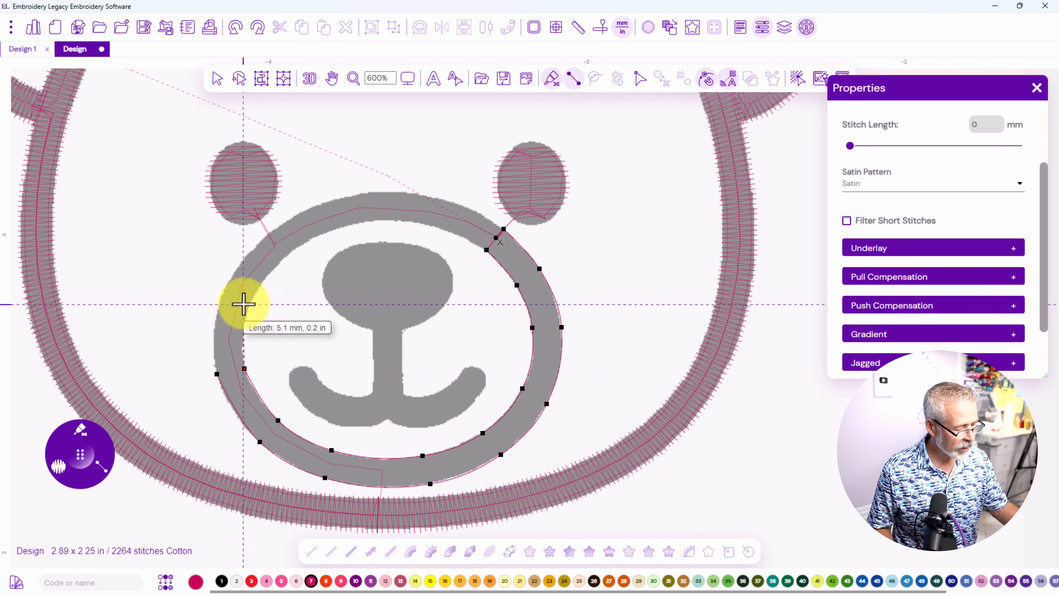
click(251, 303)
click(224, 291)
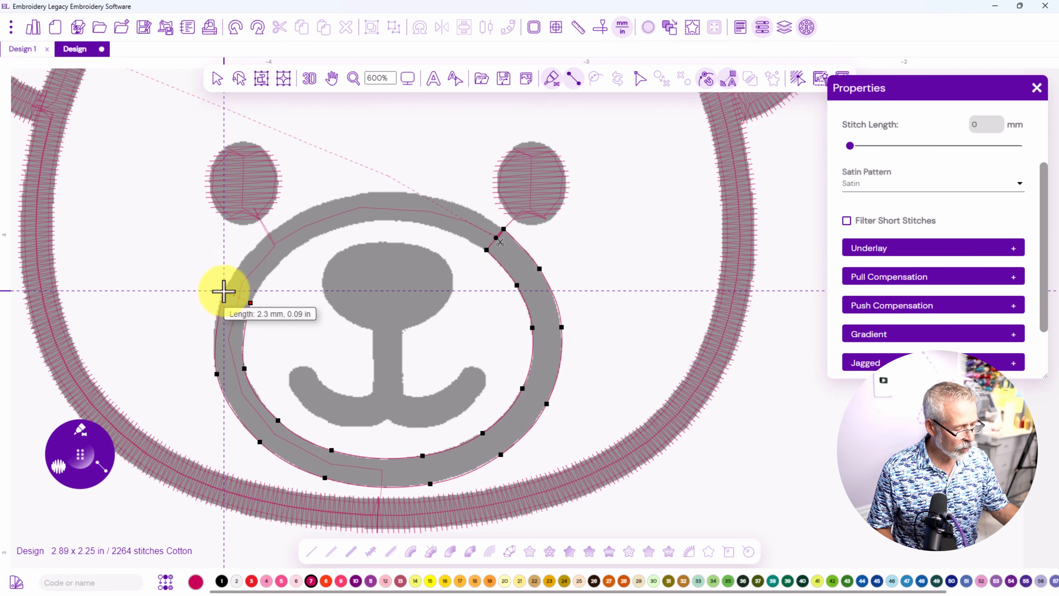
Carry the satin column's paired edge points over the top of the muzzle ring back to its start and generate it
click(296, 247)
click(281, 224)
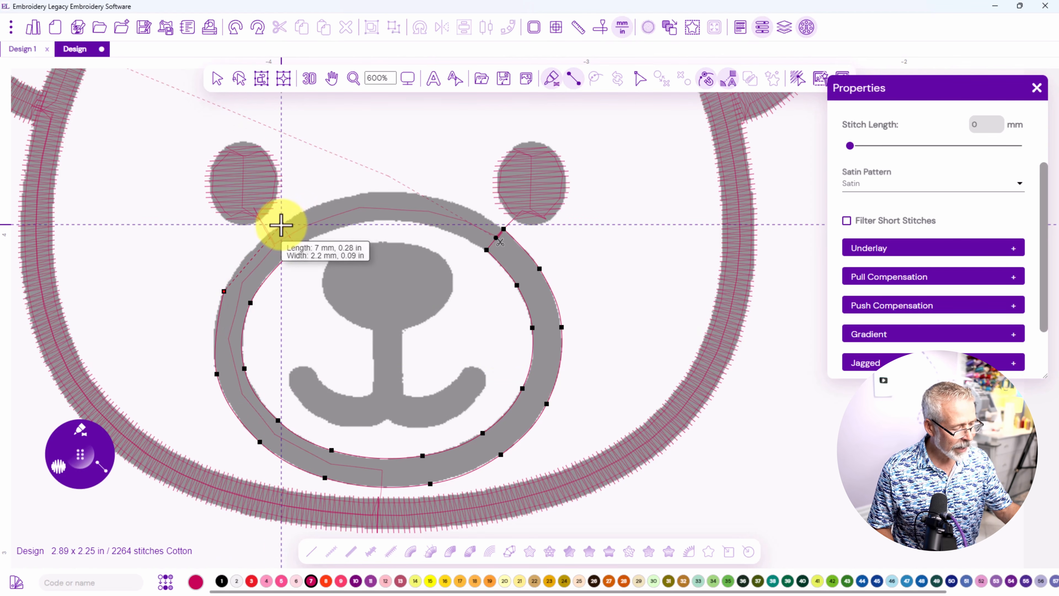
click(366, 221)
click(362, 194)
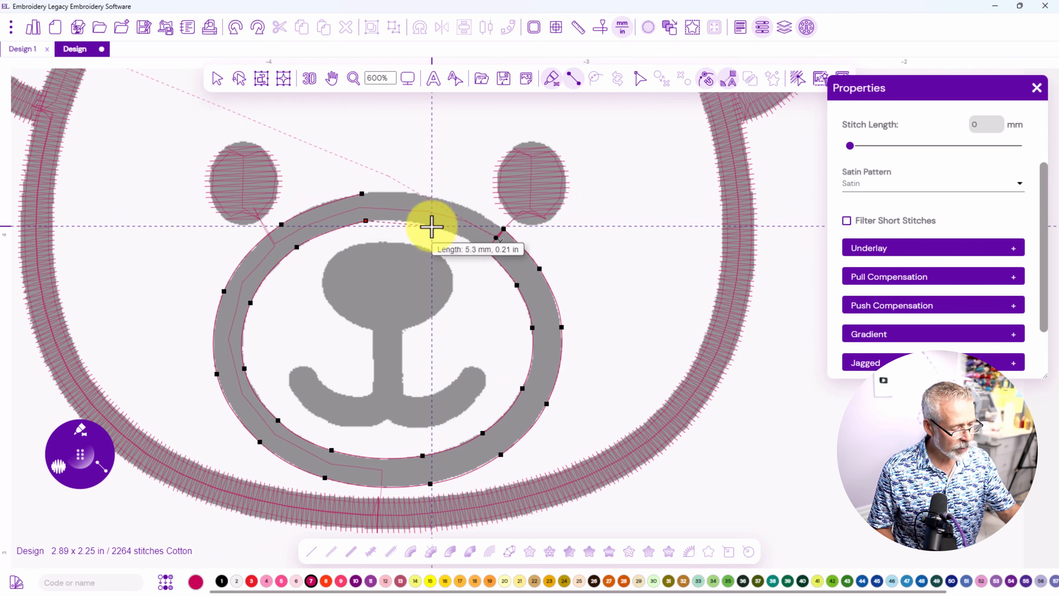
click(440, 200)
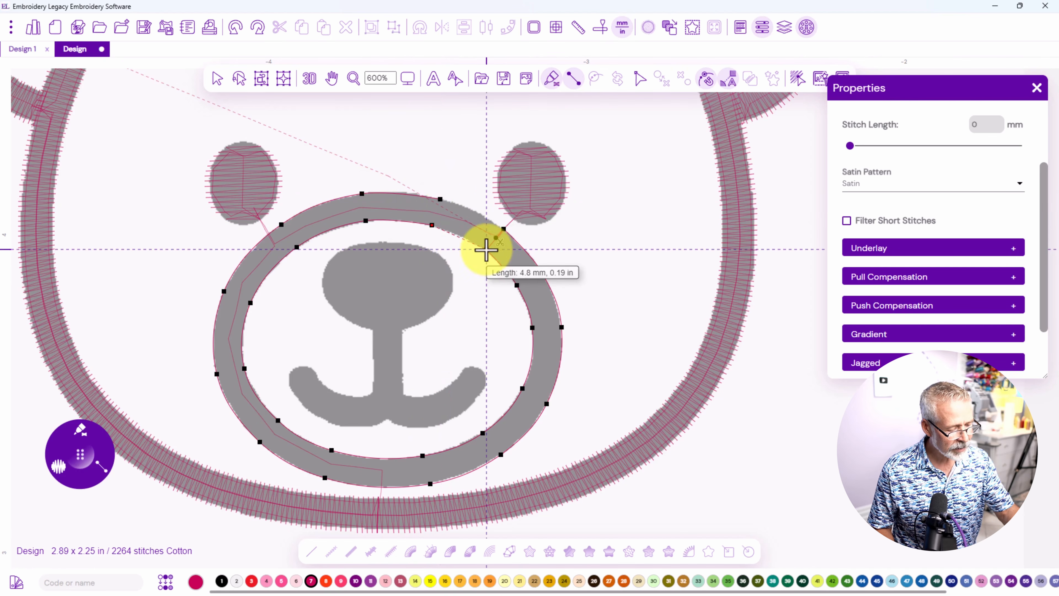
click(485, 249)
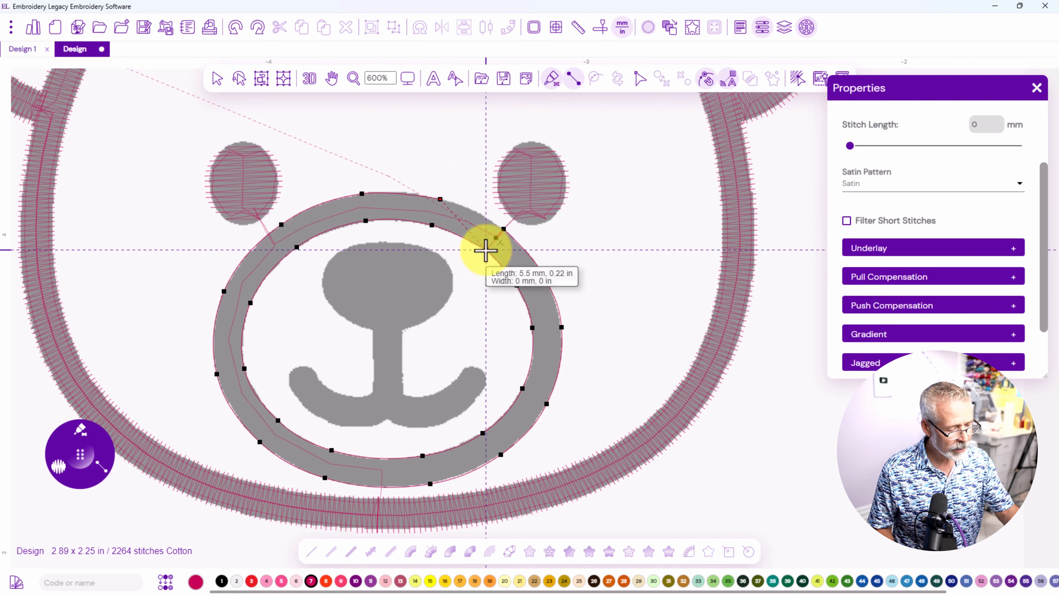
click(503, 228)
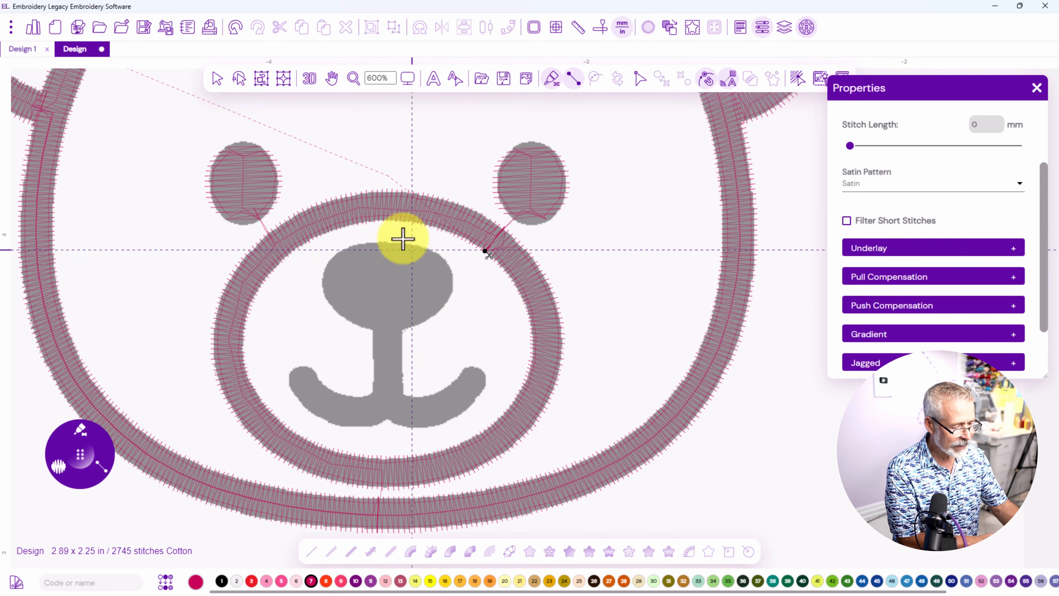
Run a connecting running stitch from the top of the muzzle ring down through the nose to the mouth's centre and generate it
click(392, 234)
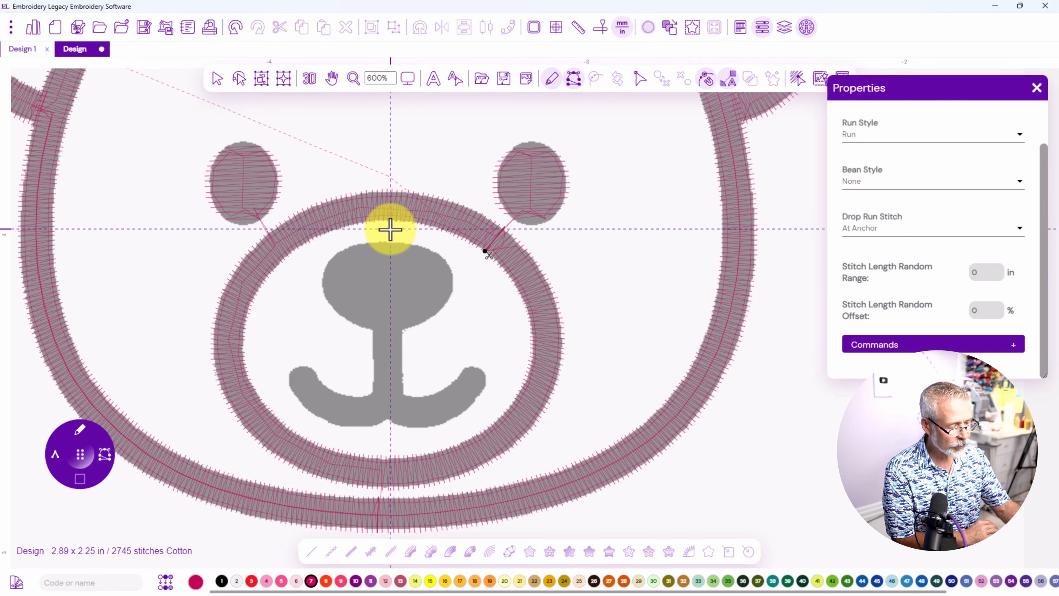
click(389, 264)
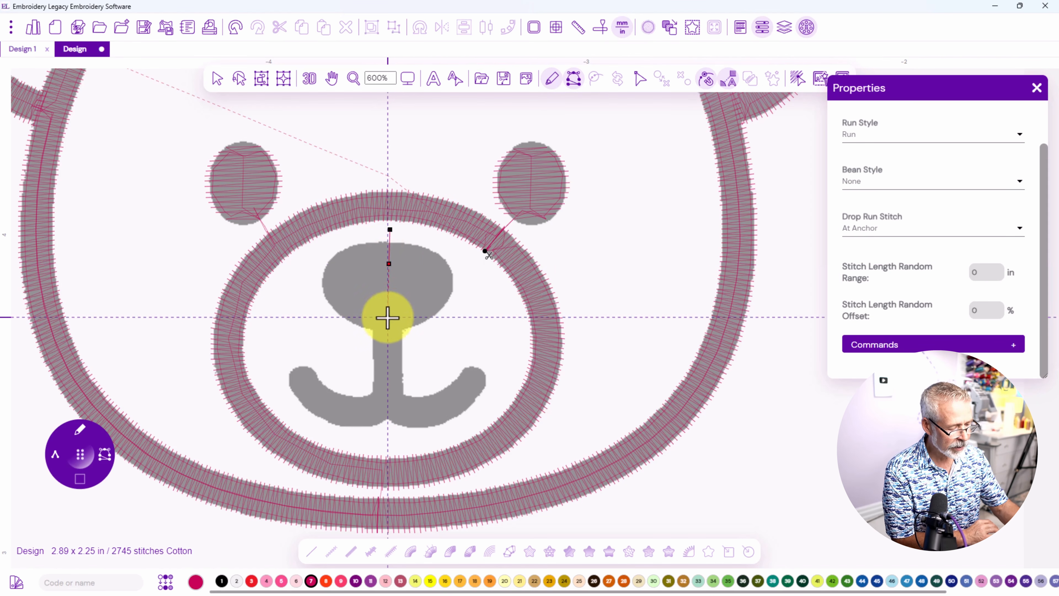
click(388, 317)
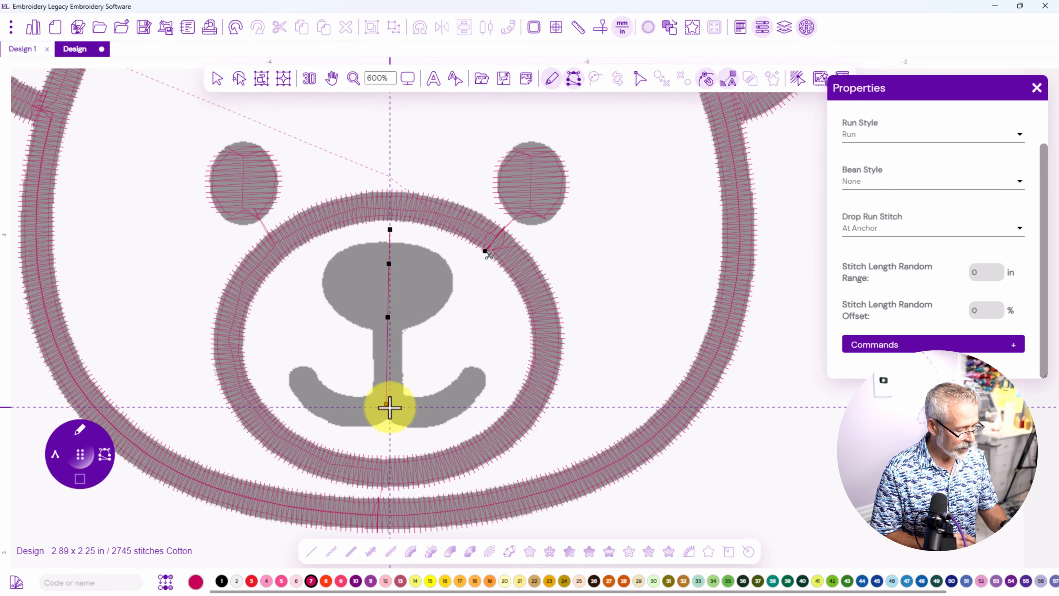
click(386, 403)
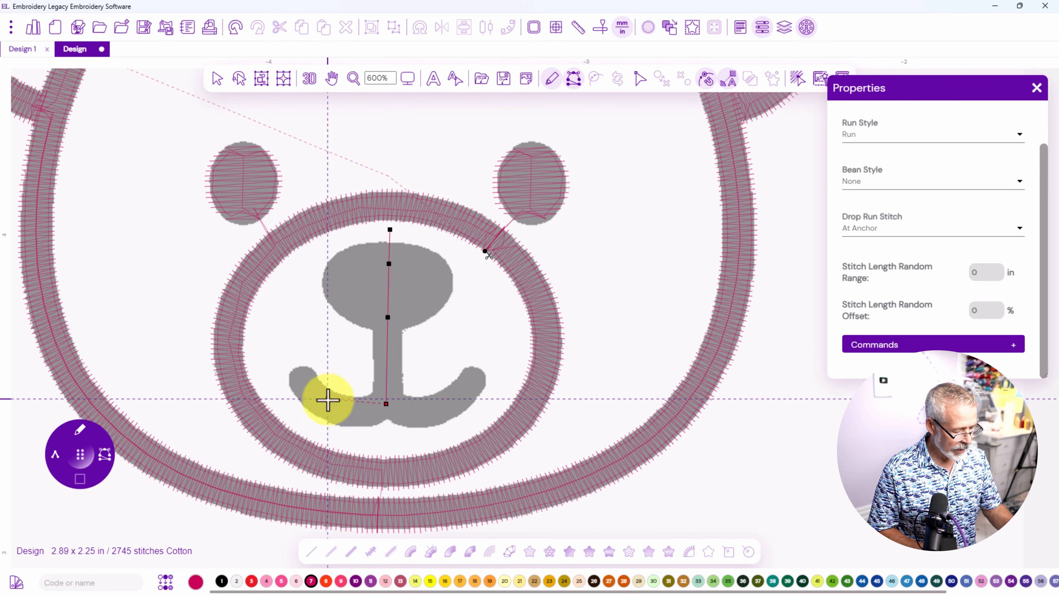
key(Return)
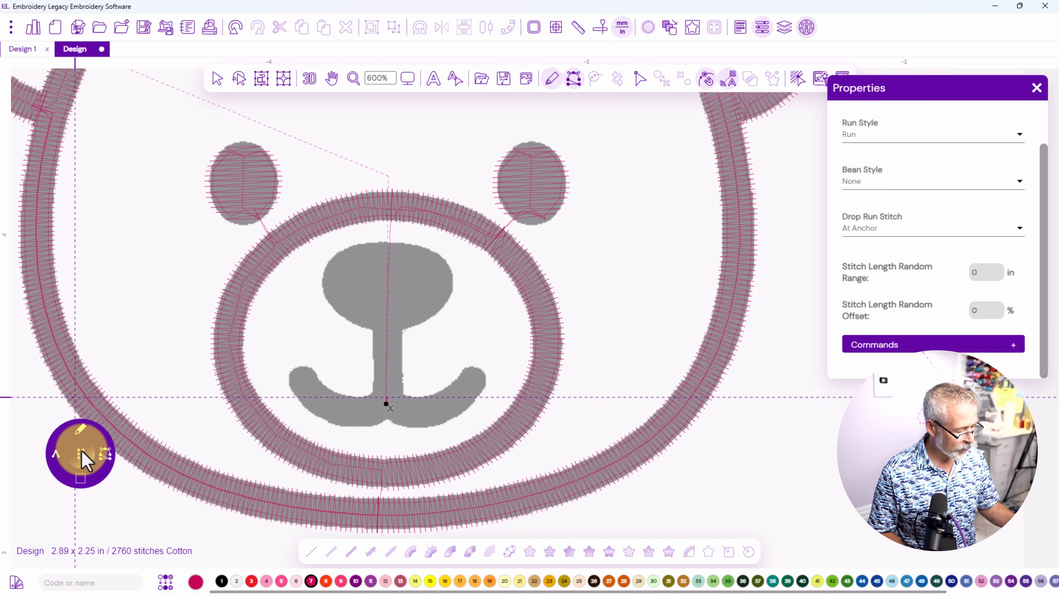
Trace the curved mouth with a Classic Satin column about 2.3 mm wide, placing paired edge points from its left-hand tip to its right-hand tip
click(81, 430)
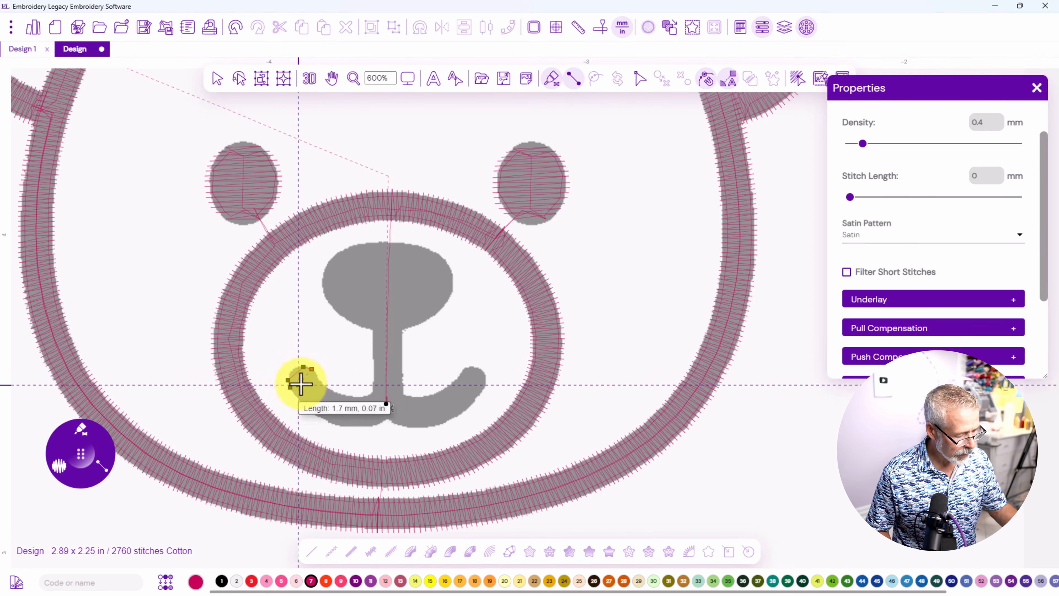
click(320, 381)
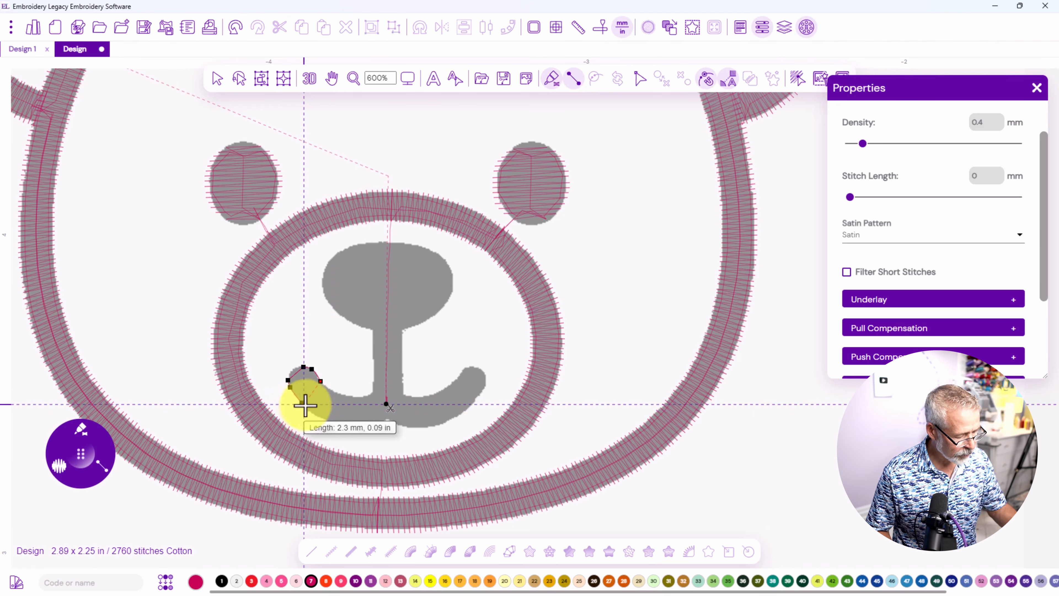
click(302, 403)
click(340, 394)
click(333, 424)
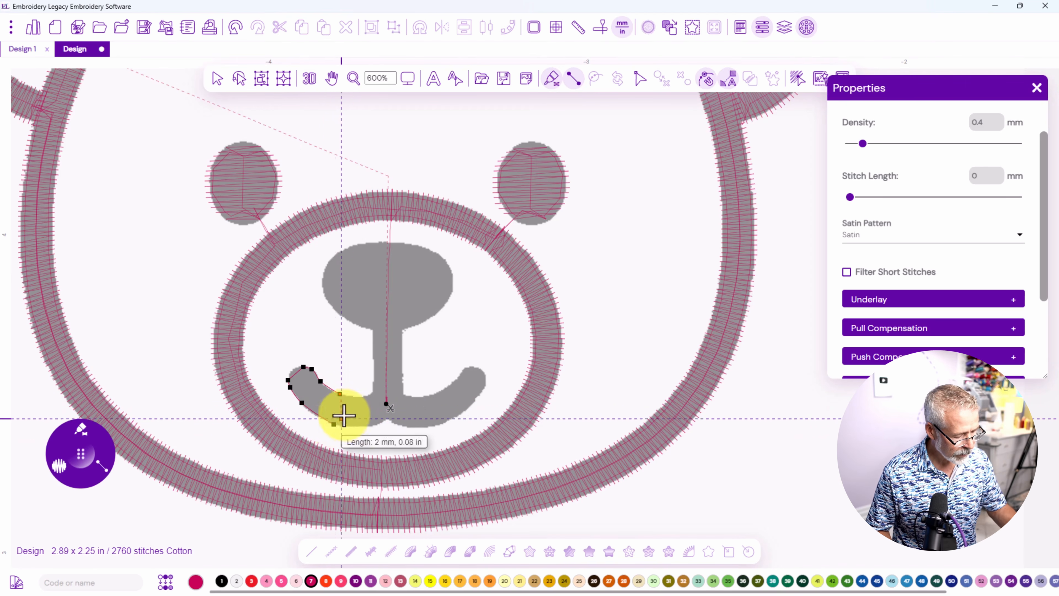
click(362, 398)
click(368, 426)
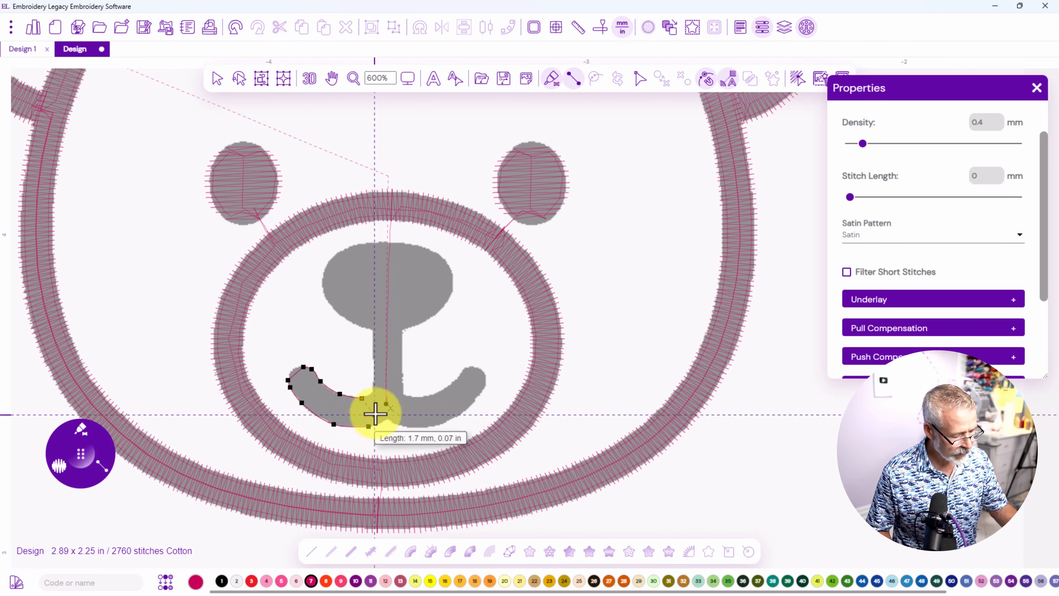
click(387, 388)
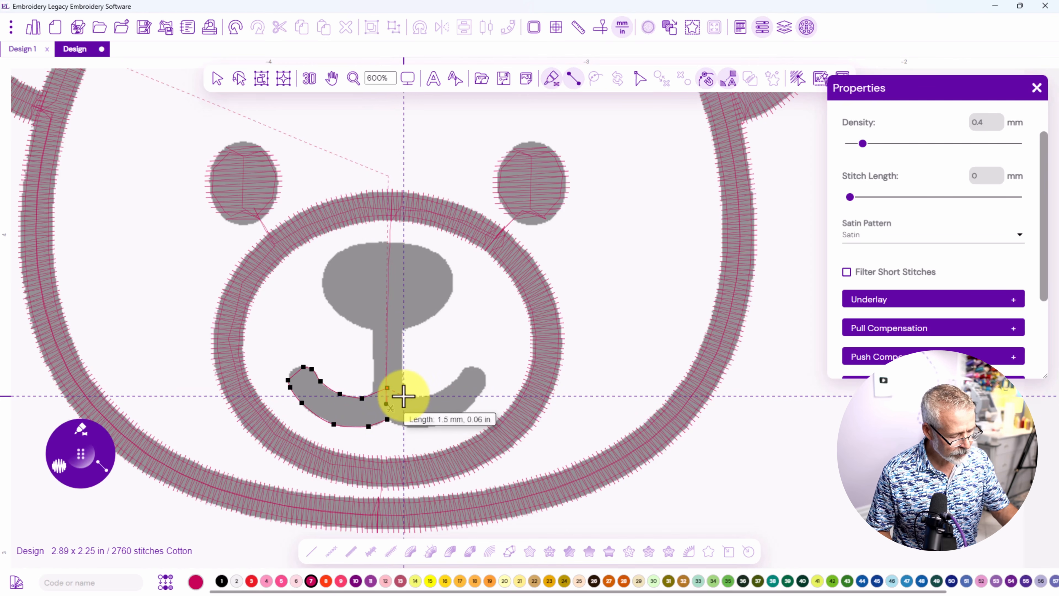
click(402, 426)
click(423, 397)
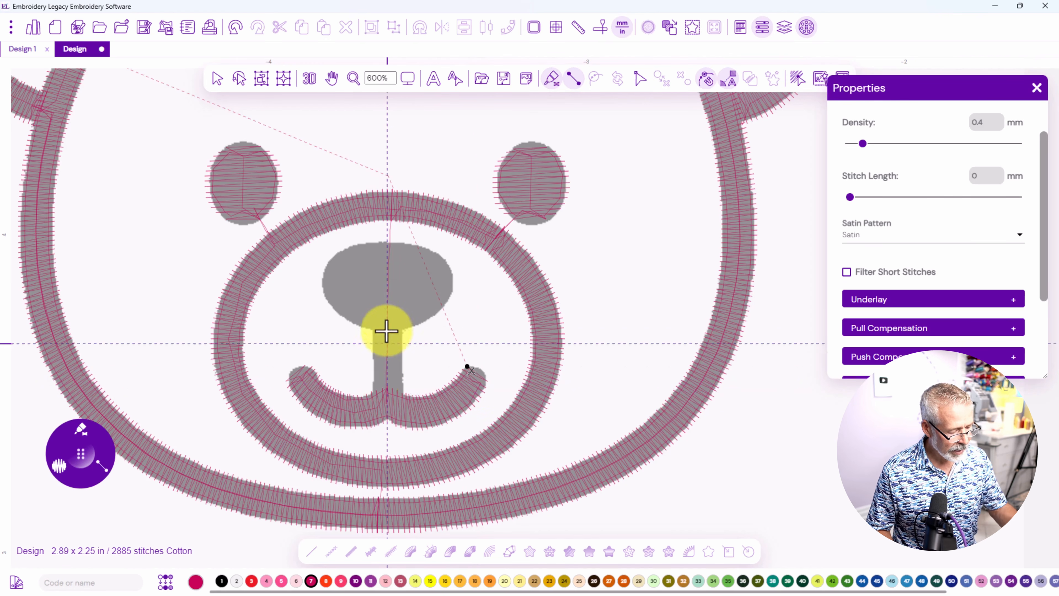
Create a satin column about 2.4 mm wide on the vertical bar from the mouth up to the nose's lower edge
click(373, 393)
click(404, 393)
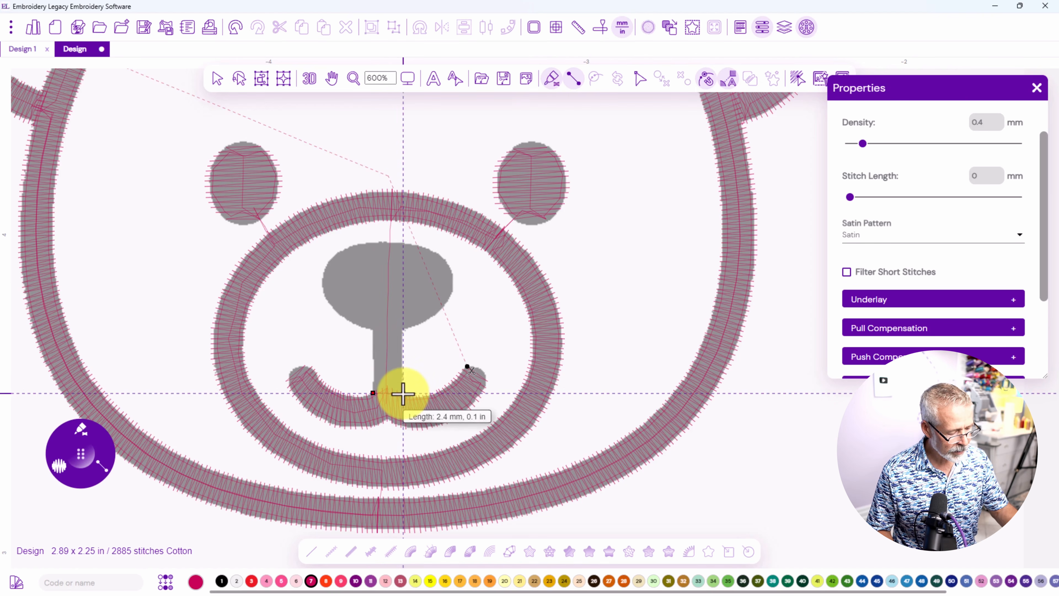
click(372, 326)
click(402, 327)
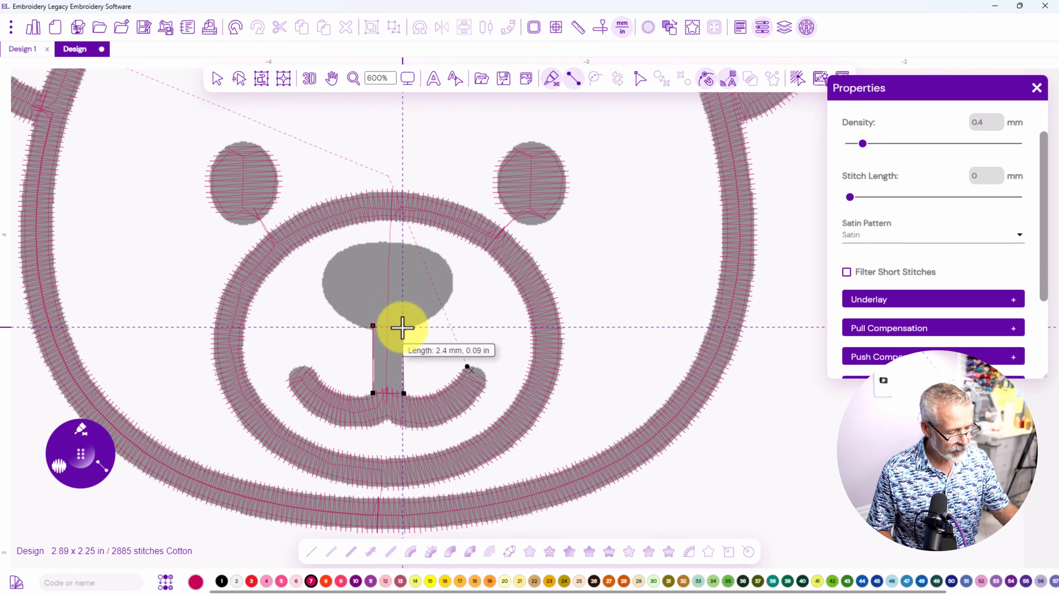
key(Return)
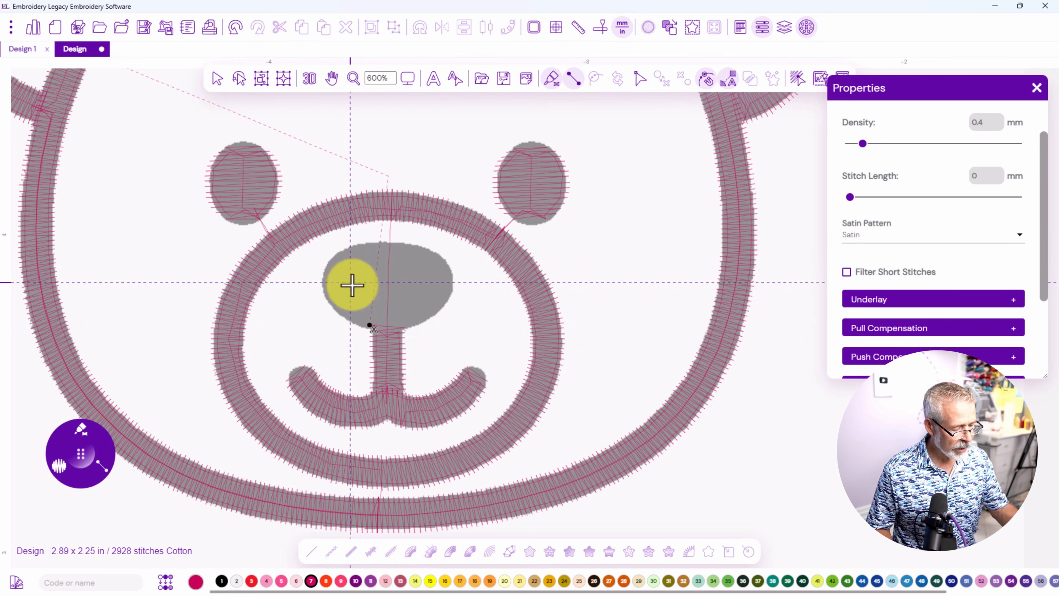
Start a freely outlined satin shape for the nose, placing curve points along its lower edge from left to right
click(82, 434)
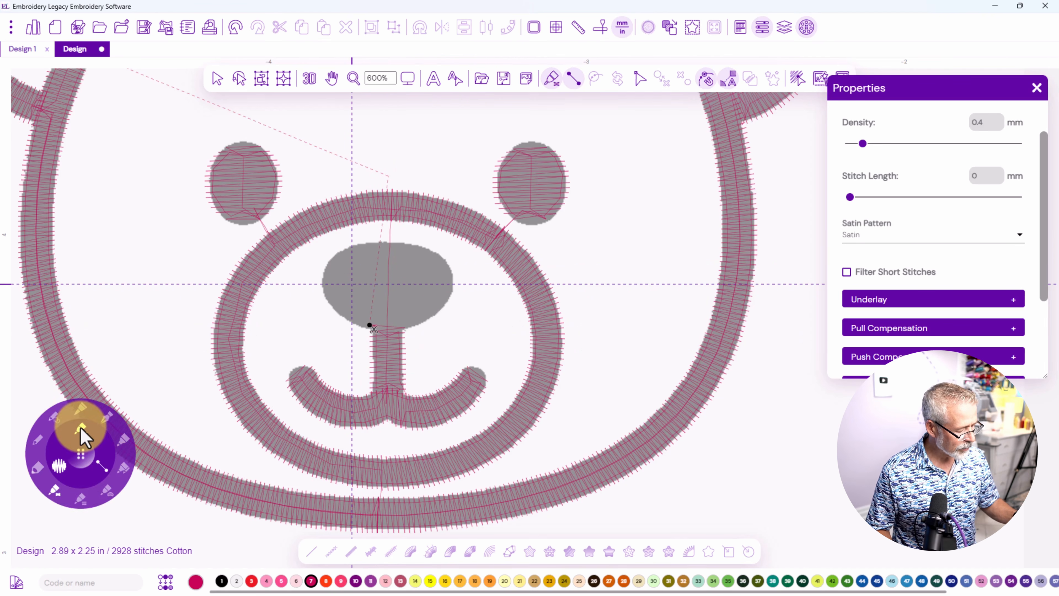
click(81, 510)
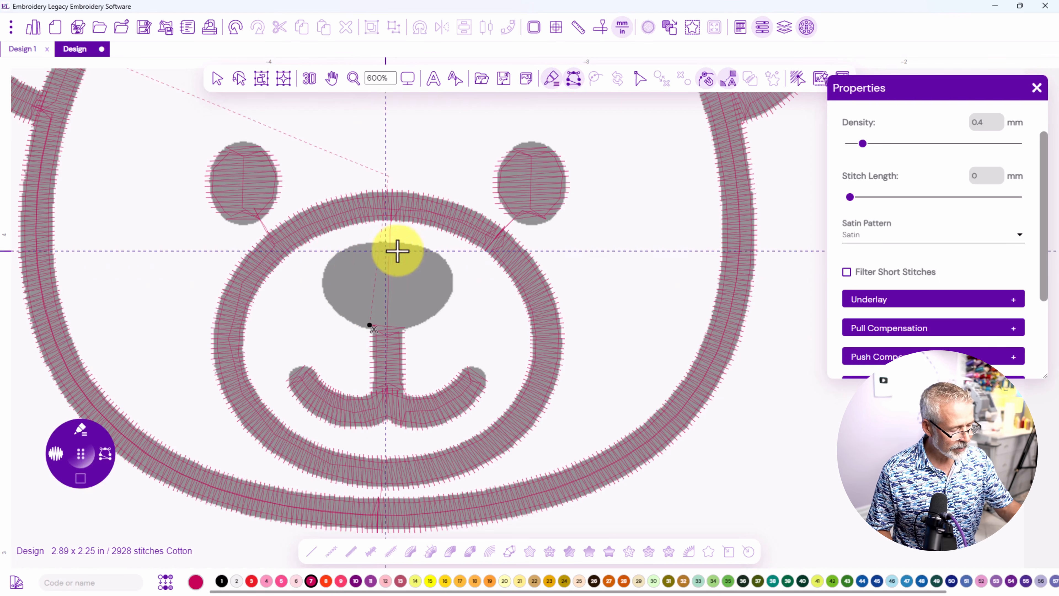
click(327, 300)
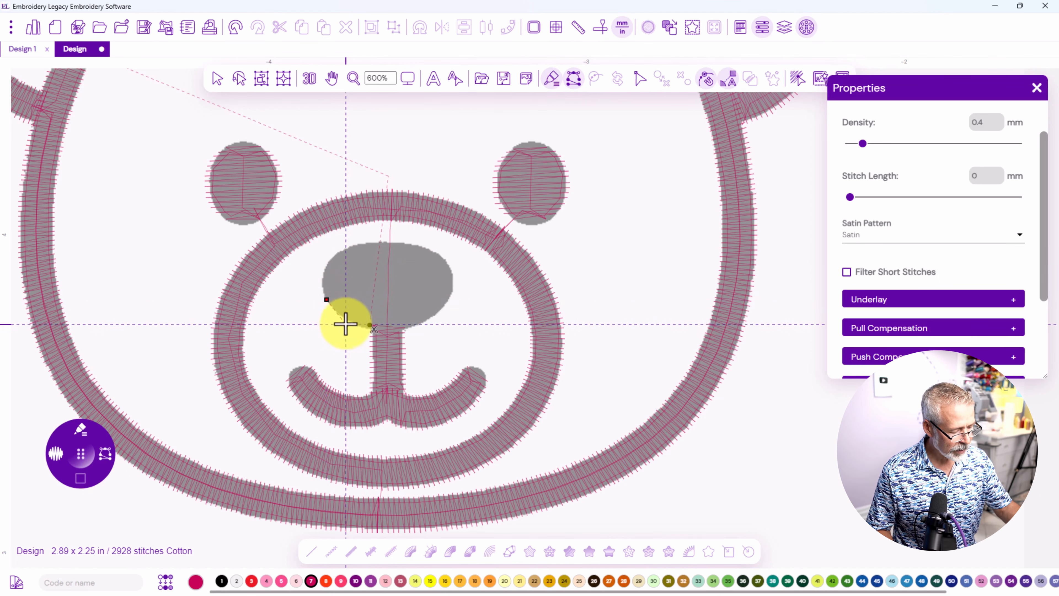
click(348, 323)
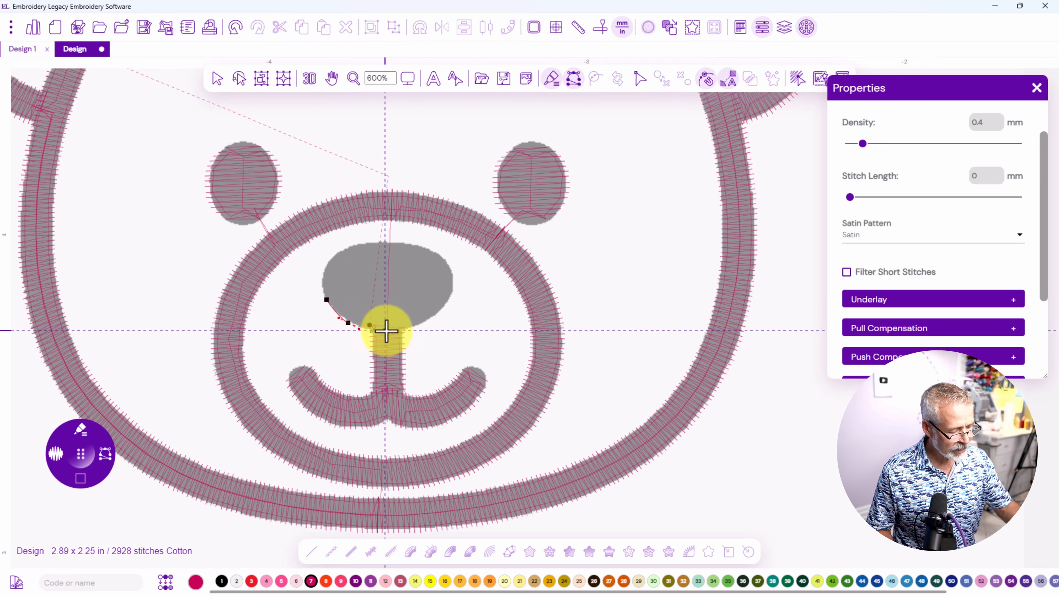
click(389, 332)
click(425, 322)
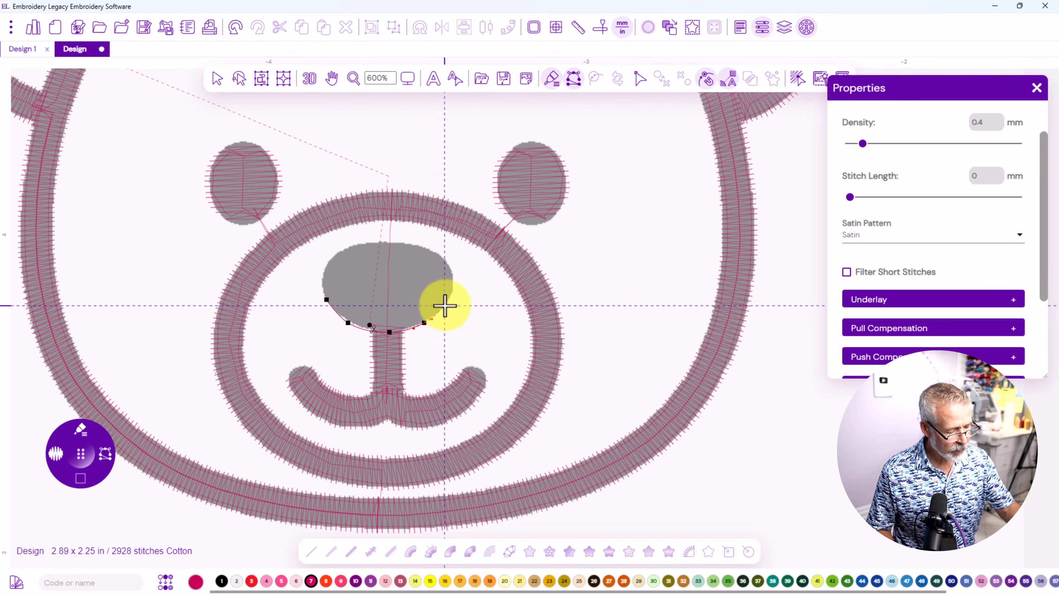
click(448, 300)
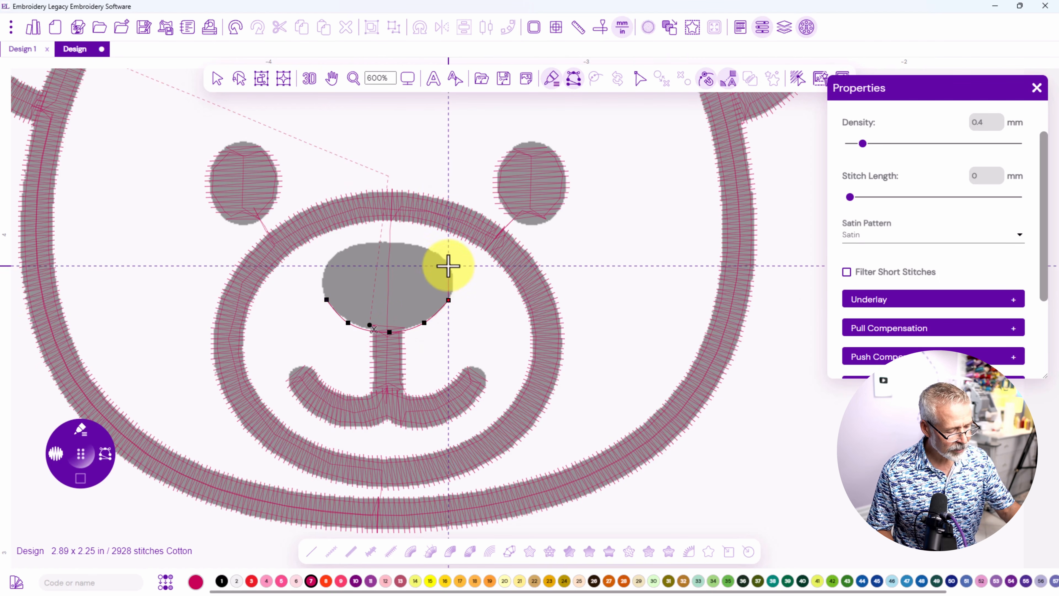
Continue the nose outline up its right-hand side and slightly above its upper edge back to the left-hand side, and close the shape
click(448, 262)
click(426, 246)
click(396, 238)
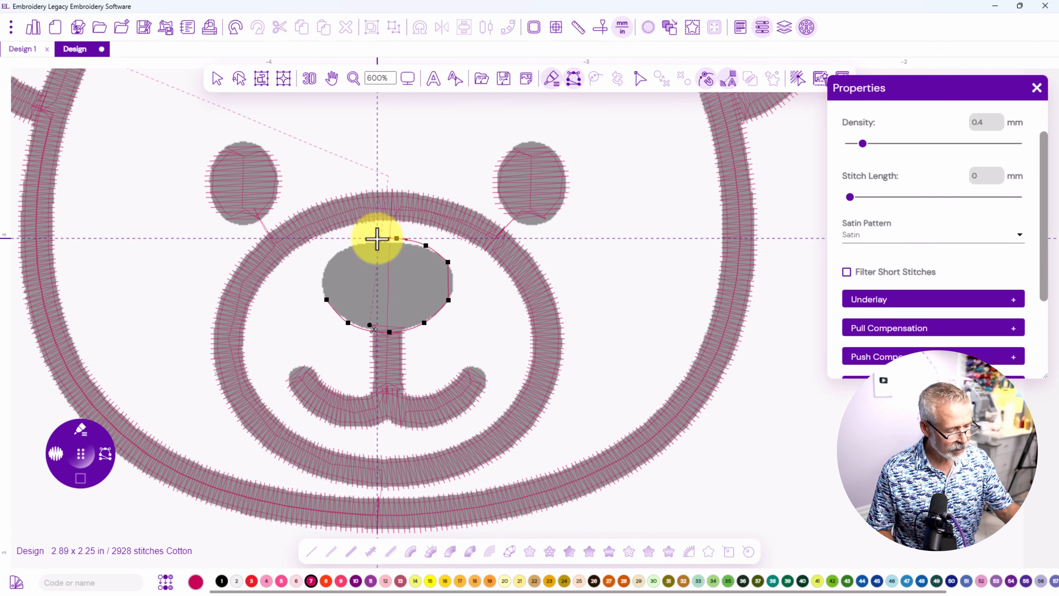
click(374, 238)
click(343, 246)
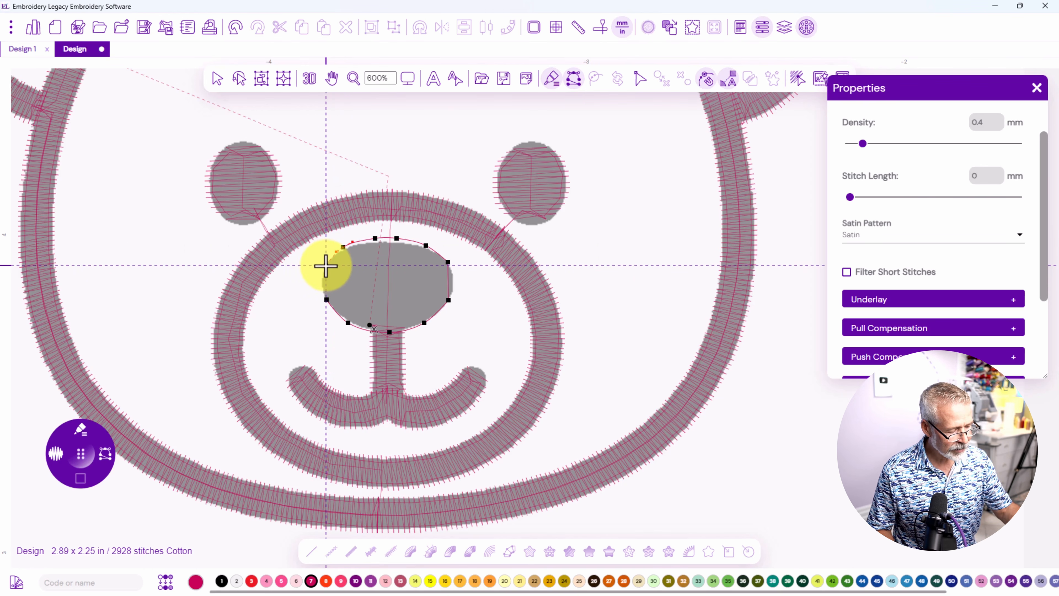
click(326, 266)
key(Return)
Add two vertical stitch direction lines near the nose's left-hand and right-hand ends, accept the start and stop points, and generate the satin
click(335, 253)
click(334, 310)
click(436, 252)
click(439, 314)
key(Return)
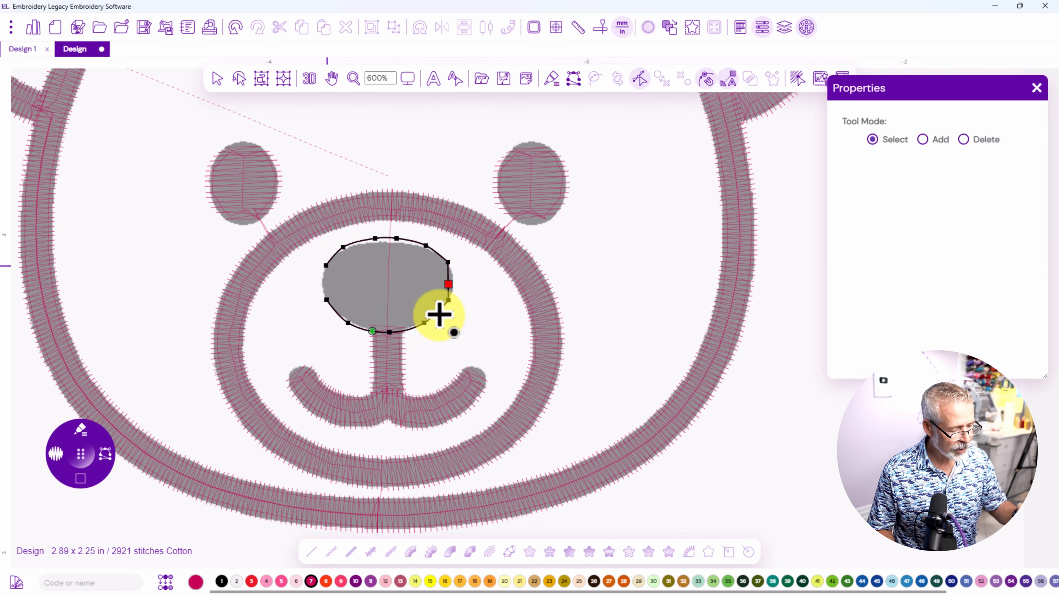
key(Return)
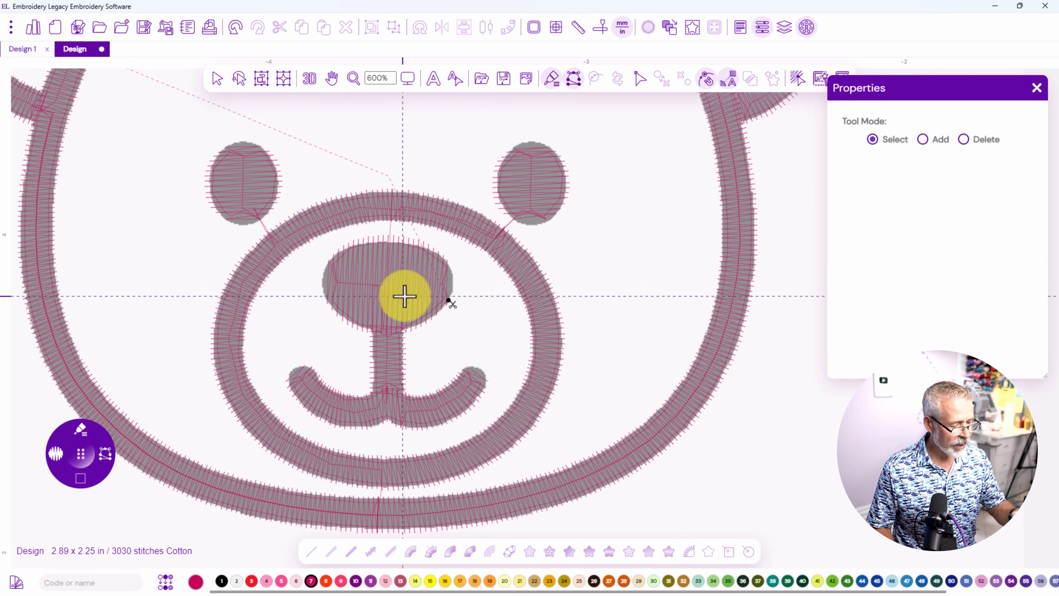
Show the design in 3D and examine the stitched bear face and the TEDDY lettering artwork, finishing at Zoom 1:6
click(309, 78)
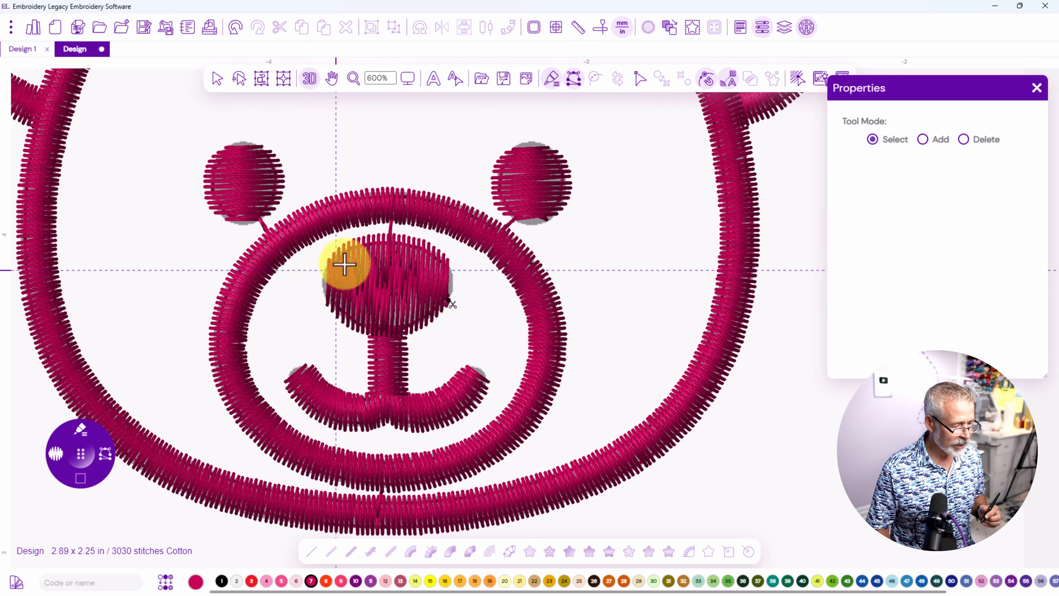
scroll(390, 272, down, 3)
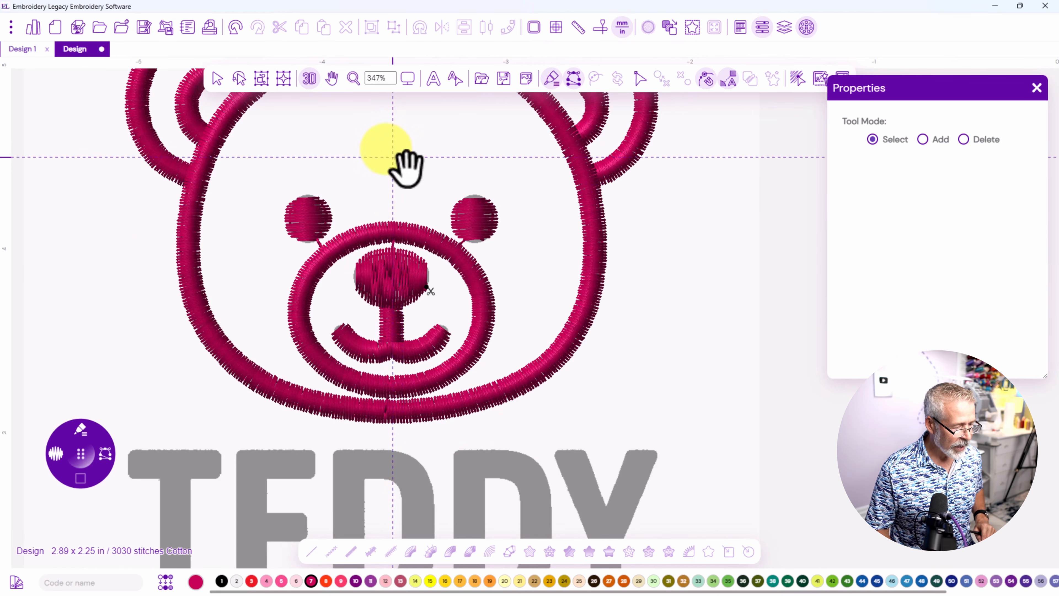
drag(393, 182, 421, 270)
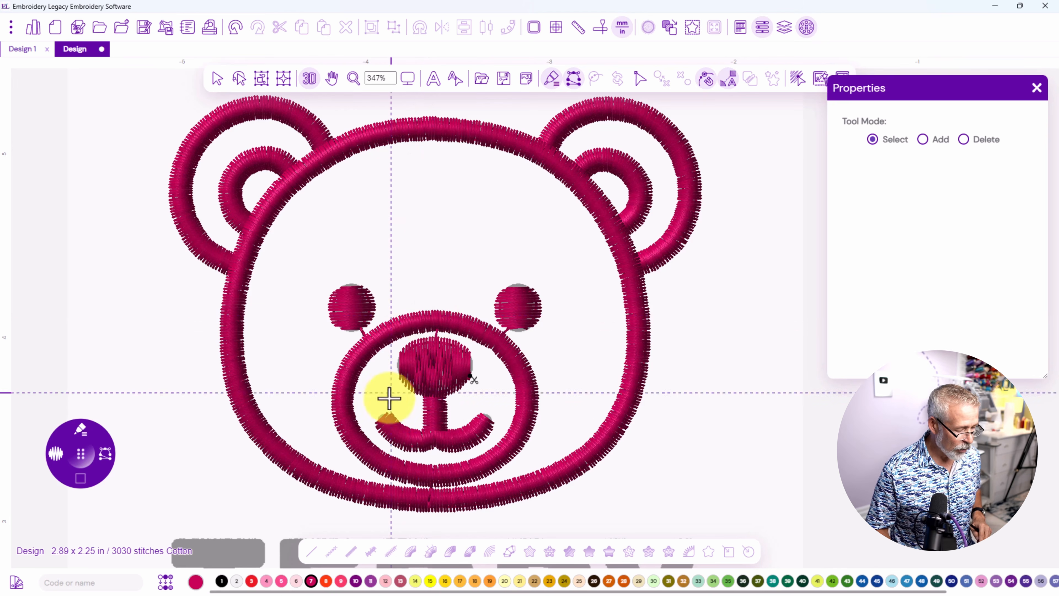
drag(331, 460, 339, 285)
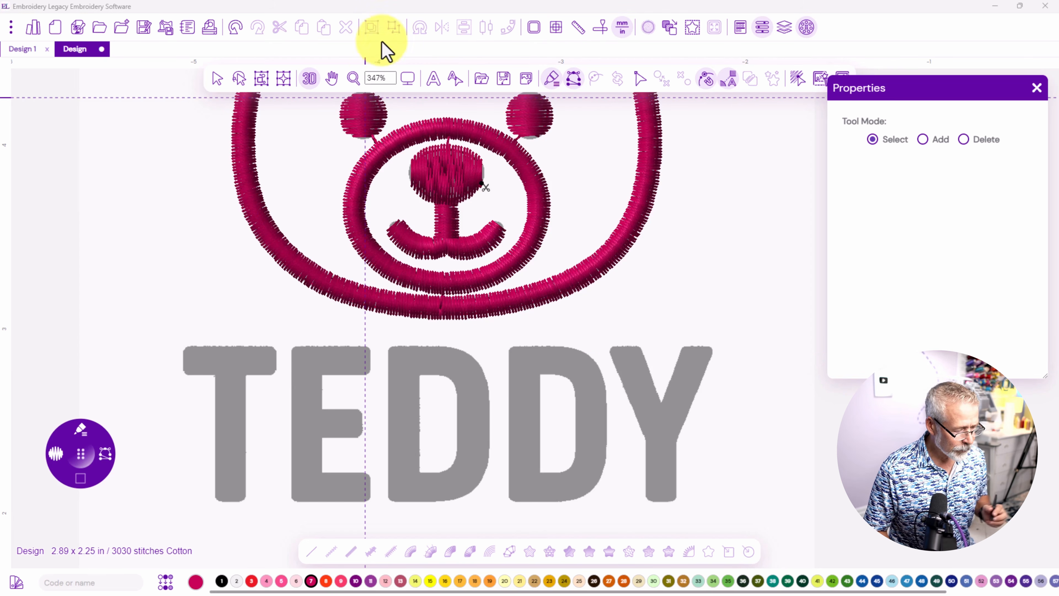
click(407, 79)
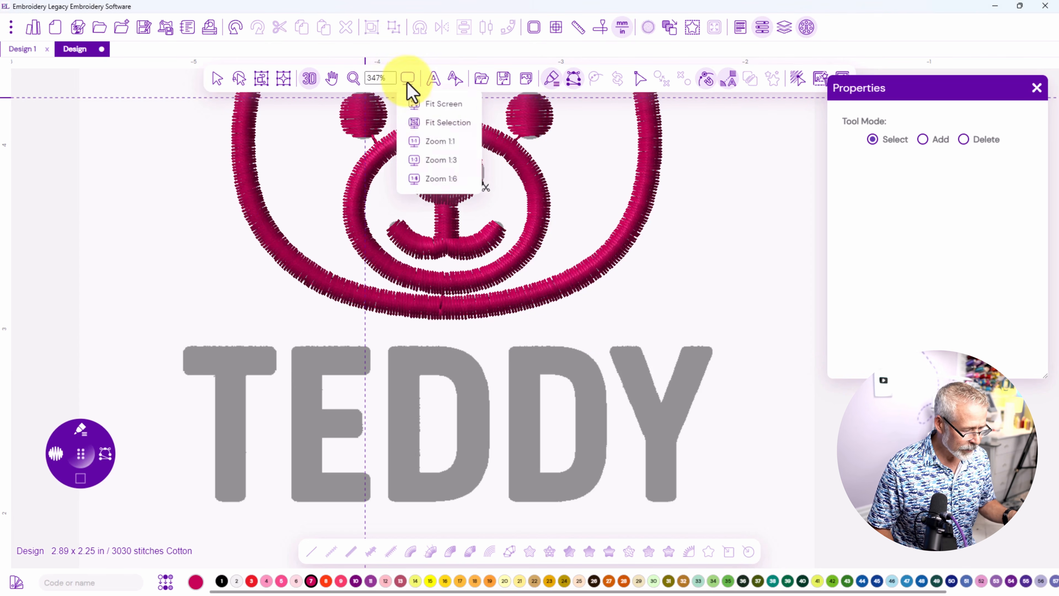
click(439, 179)
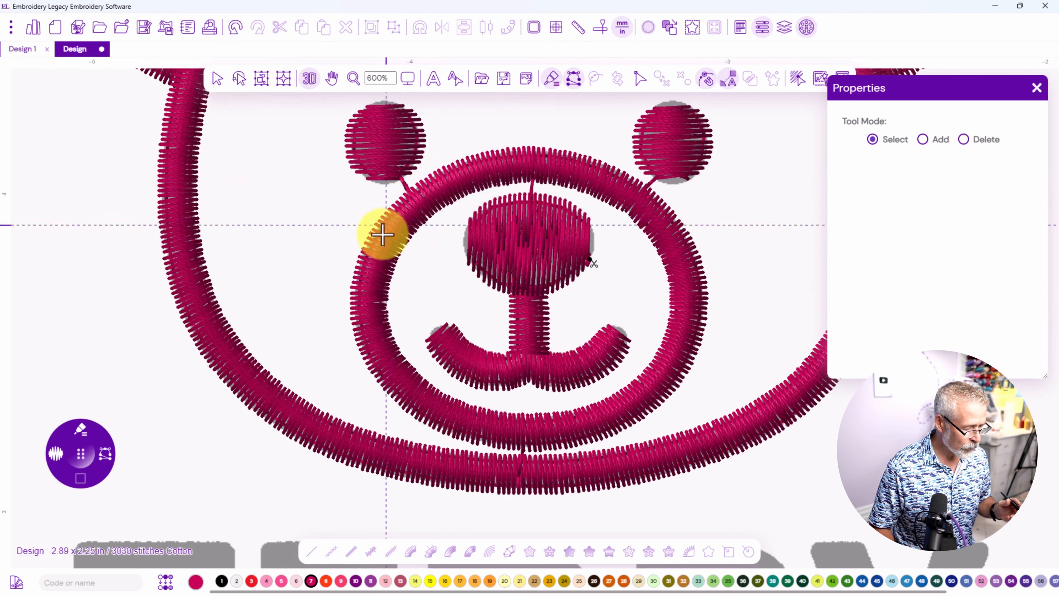
Add a running stitch in the T of TEDDY, zigzagging where the stem meets the crossbar and continuing down the stem's centre
drag(289, 371, 346, 137)
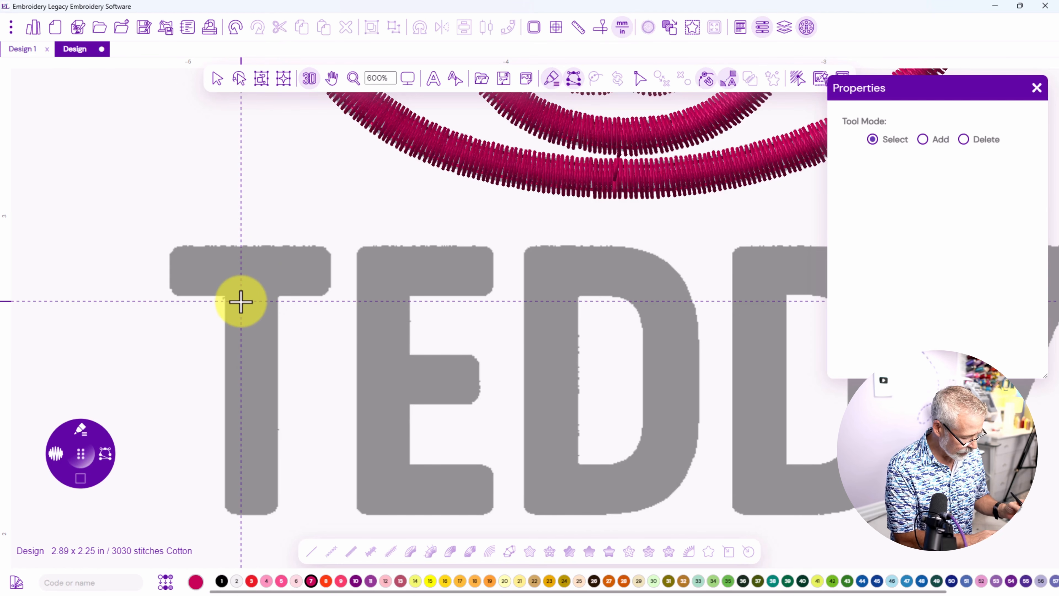
key(r)
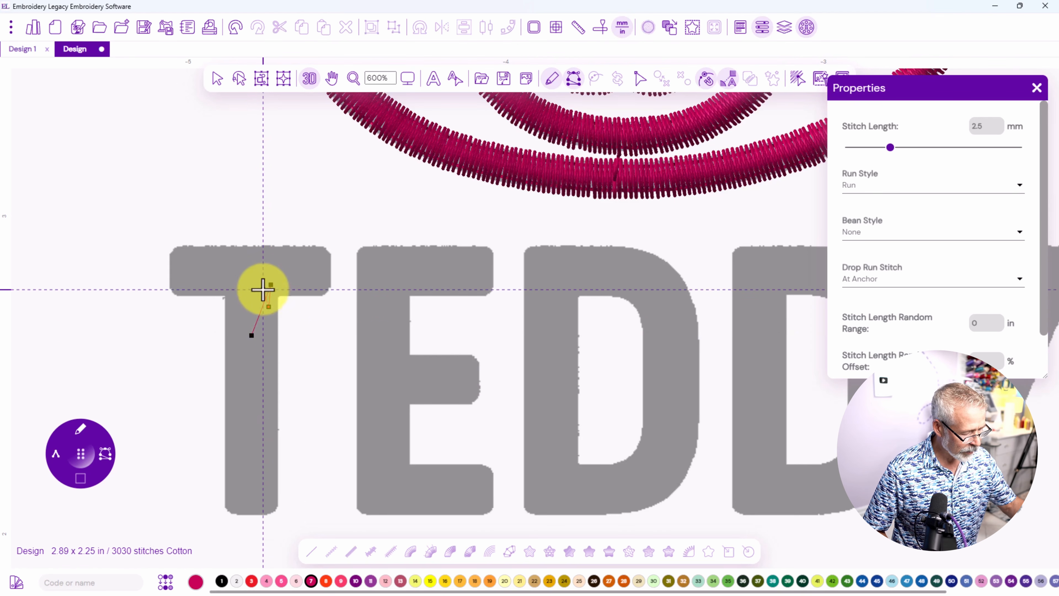
click(248, 285)
click(250, 305)
click(257, 286)
click(264, 308)
click(251, 351)
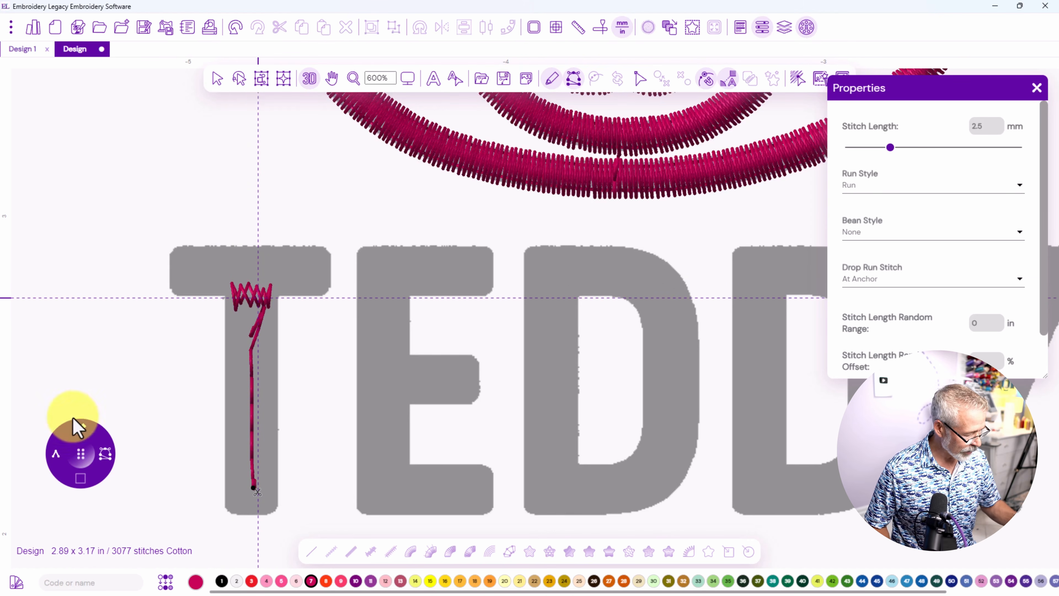
Outline the T's stem as a freely drawn satin shape with straight sides and slightly cut lower corners
click(81, 428)
click(82, 503)
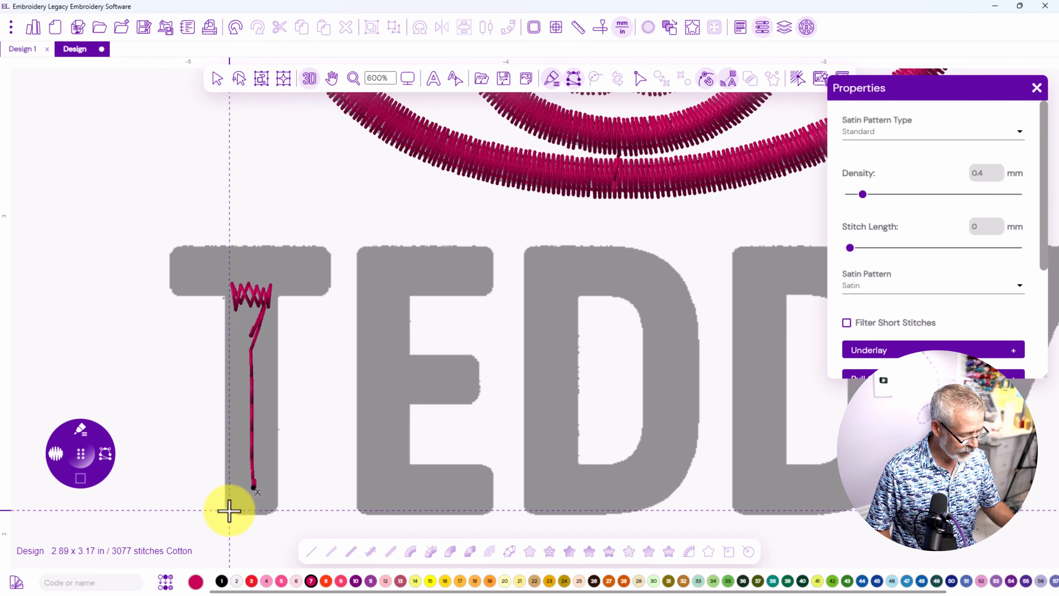
click(225, 503)
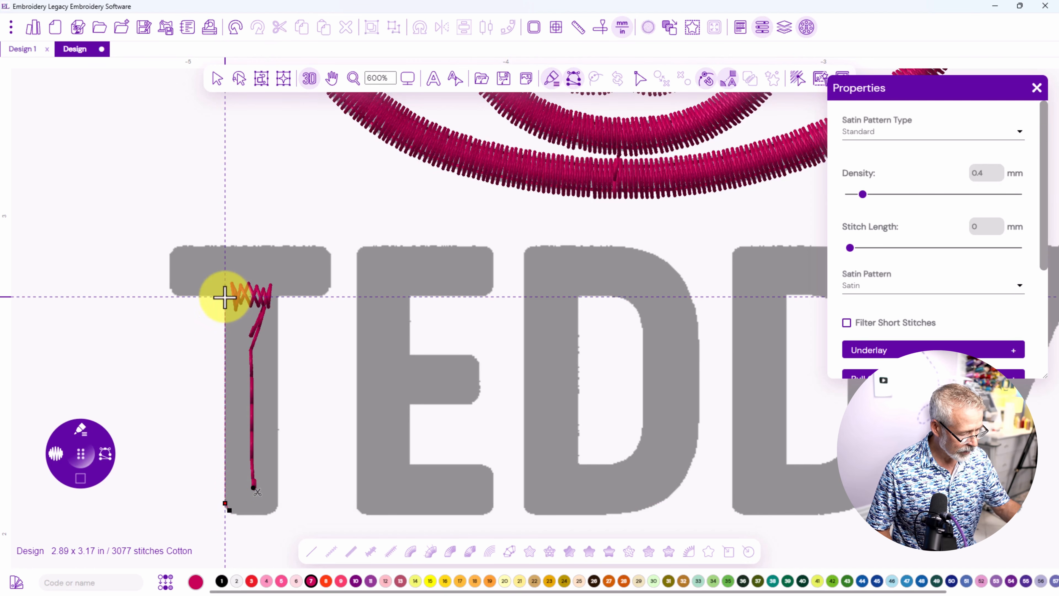
click(225, 296)
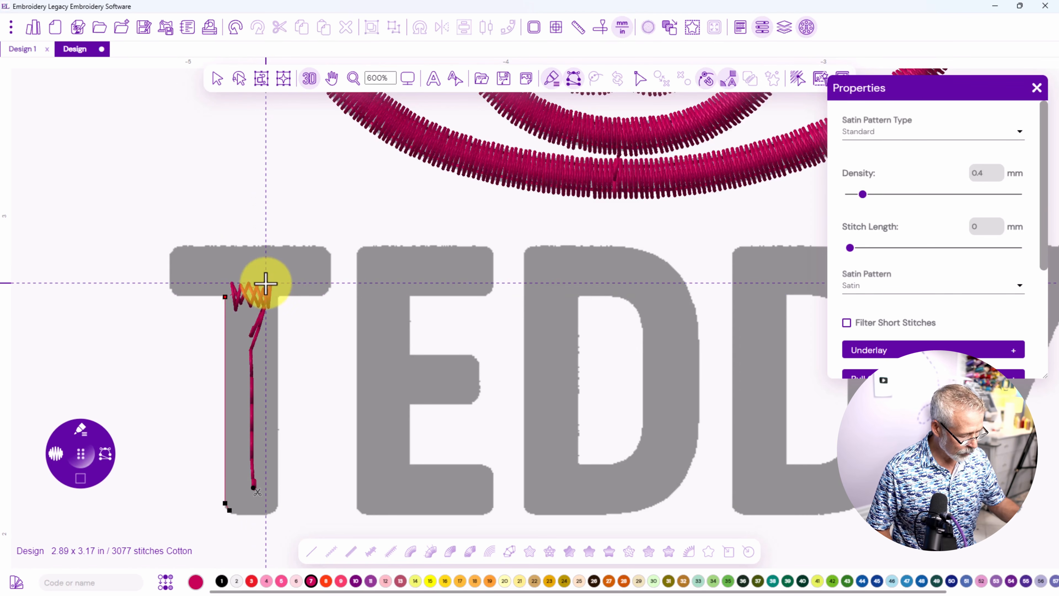
click(277, 295)
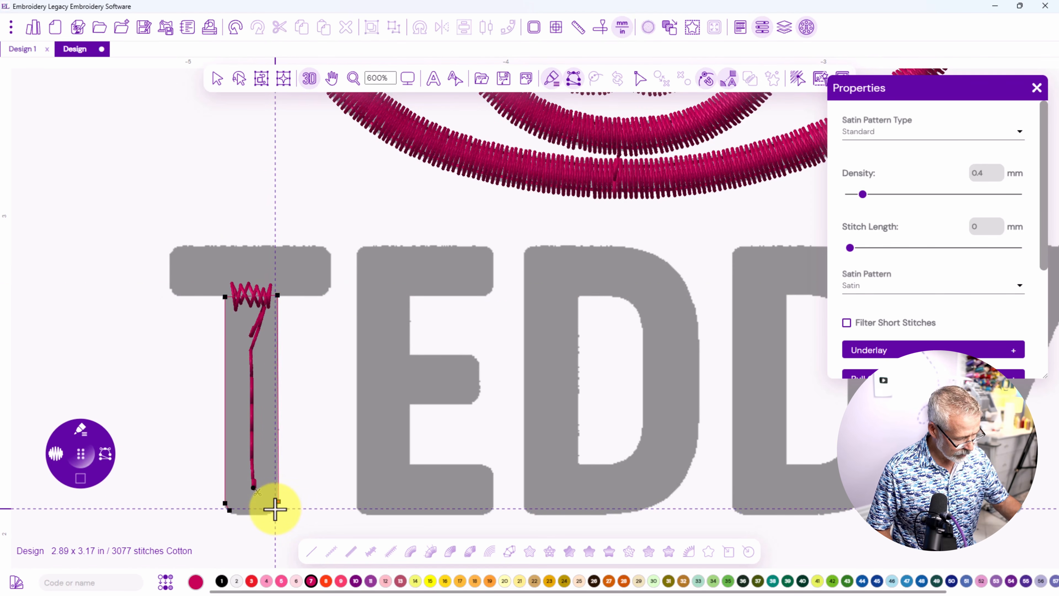
click(273, 509)
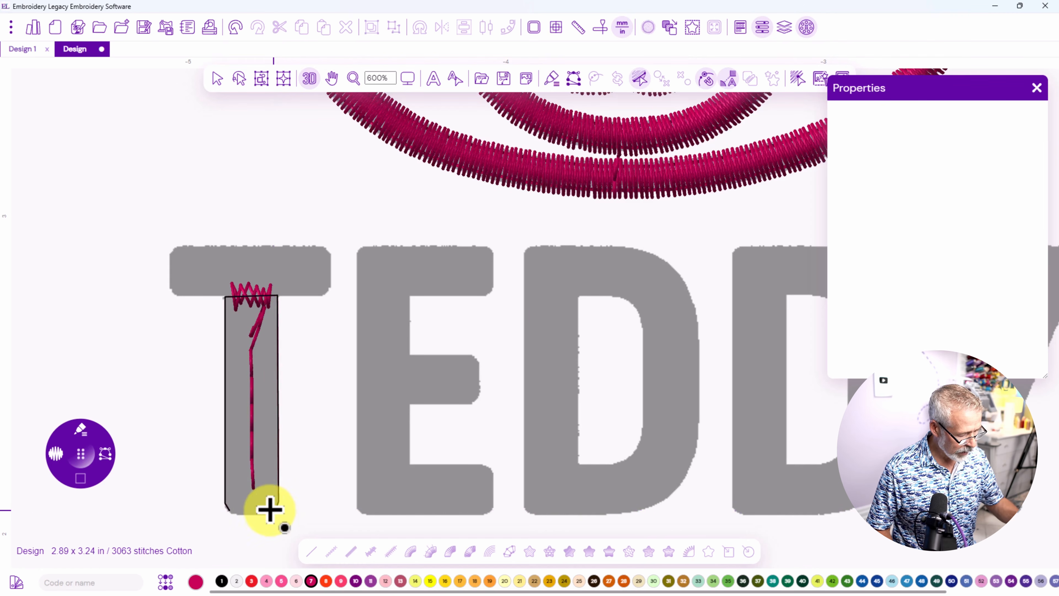
Add horizontal stitch direction lines across the bottom and top of the T's stem, accept the start and stop points, and generate the satin
click(225, 504)
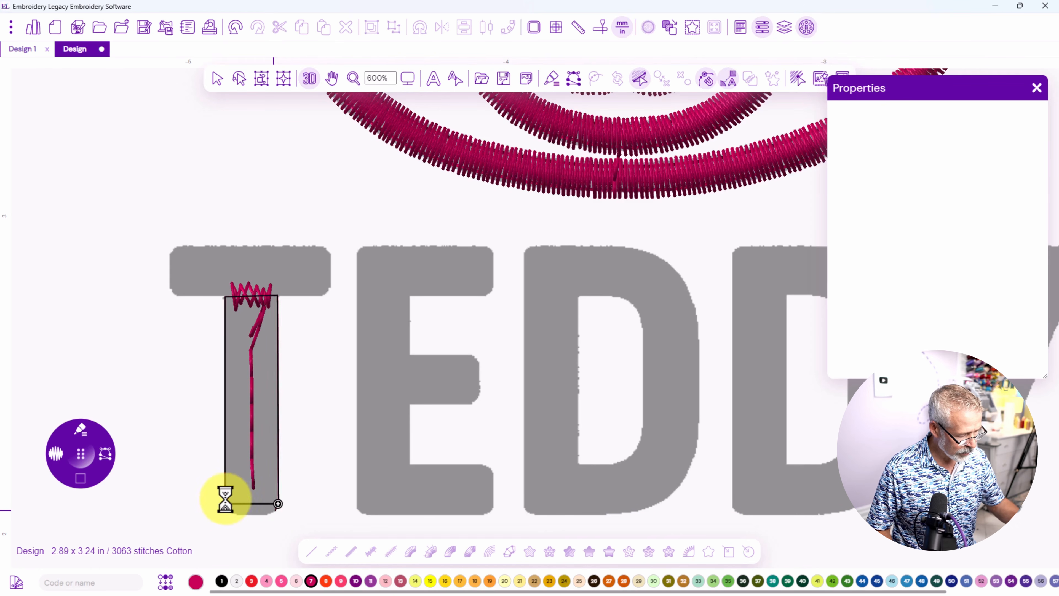
click(220, 306)
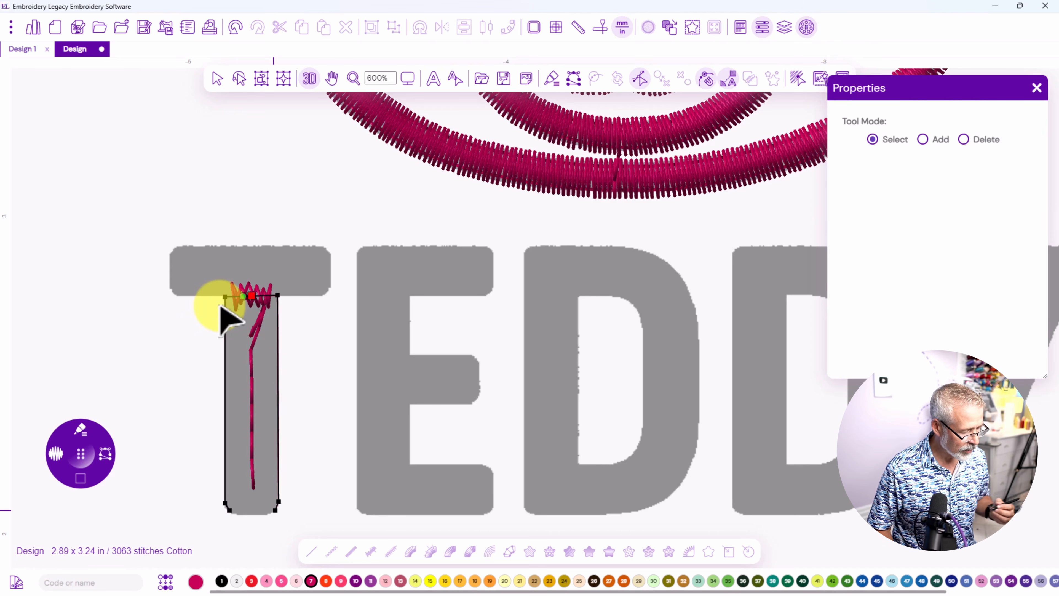
right_click(219, 305)
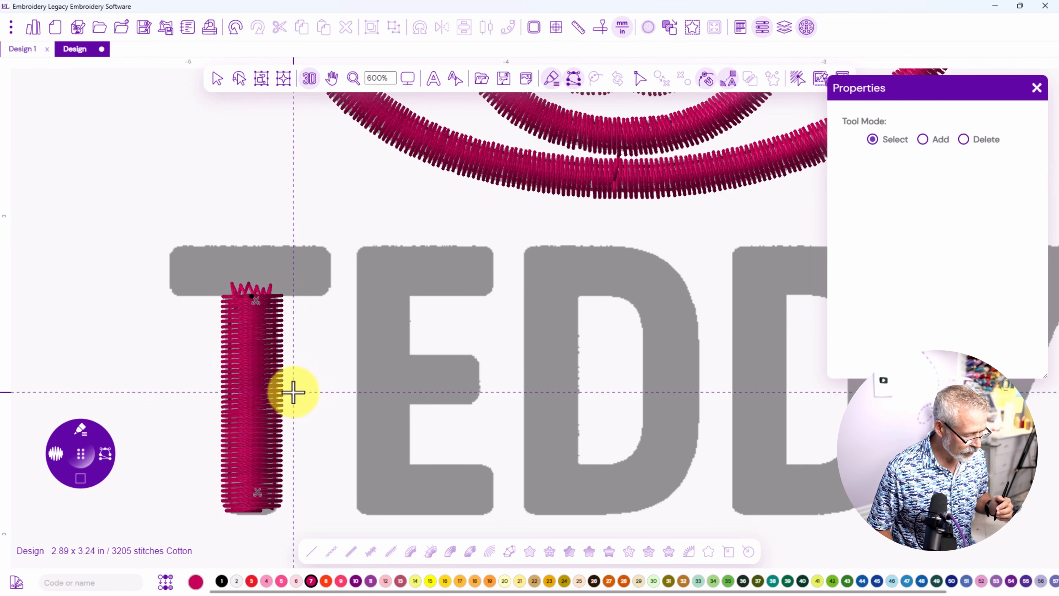
Locate the end of the T's running stitch and move the stem satin's start point to the stem's lower right-hand corner
click(217, 80)
click(258, 290)
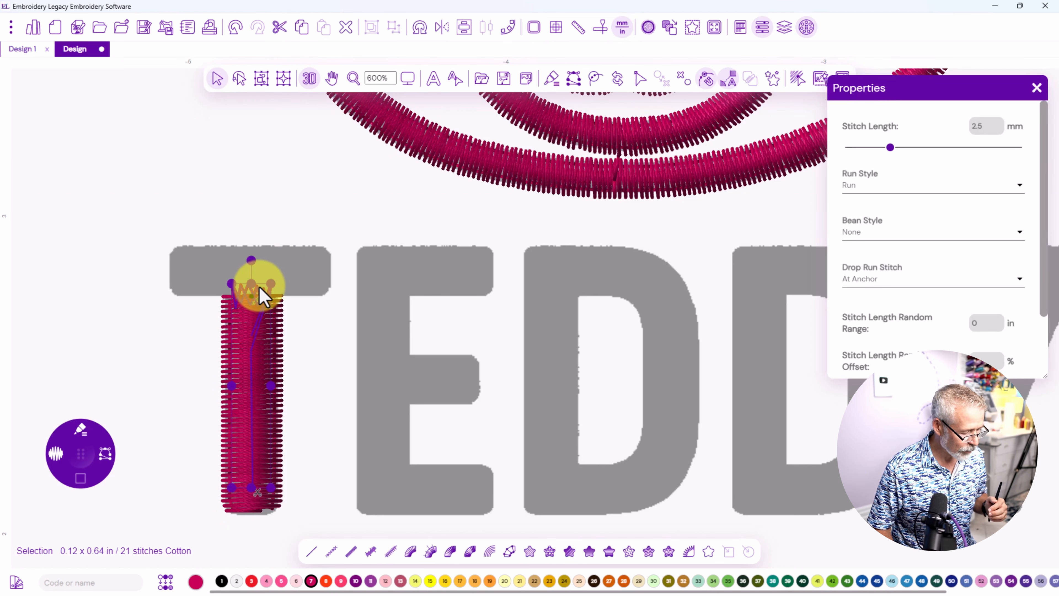
mouse_move(265, 296)
mouse_down()
mouse_move(267, 280)
mouse_move(288, 288)
mouse_up()
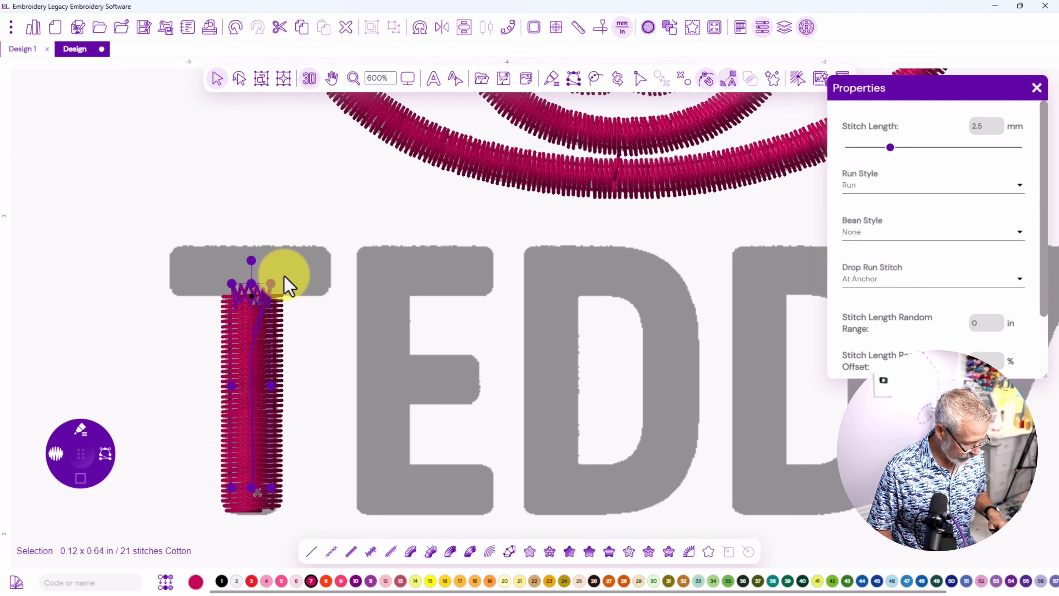
key(F10)
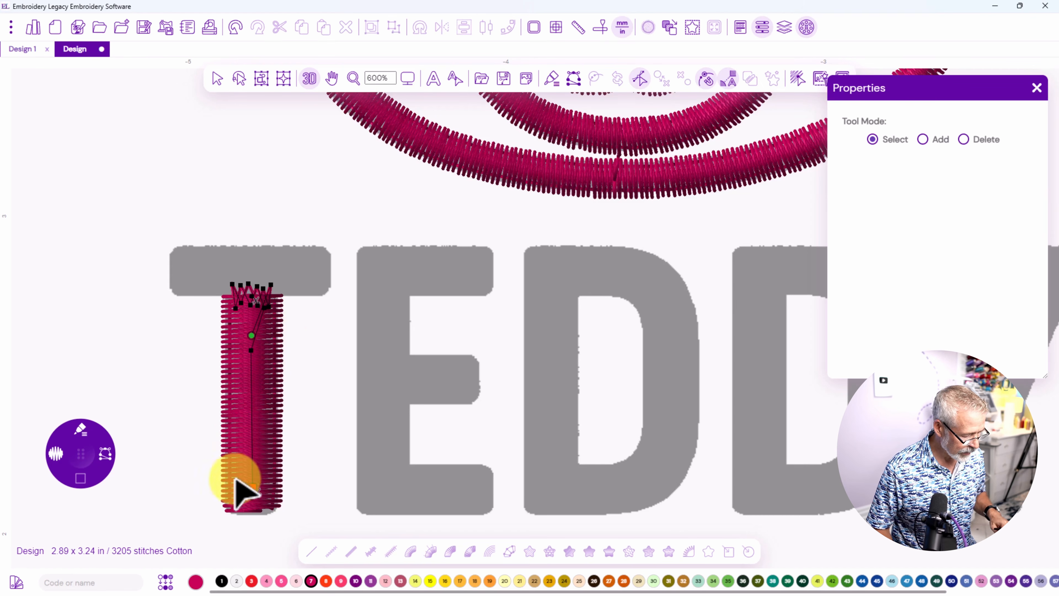
click(253, 487)
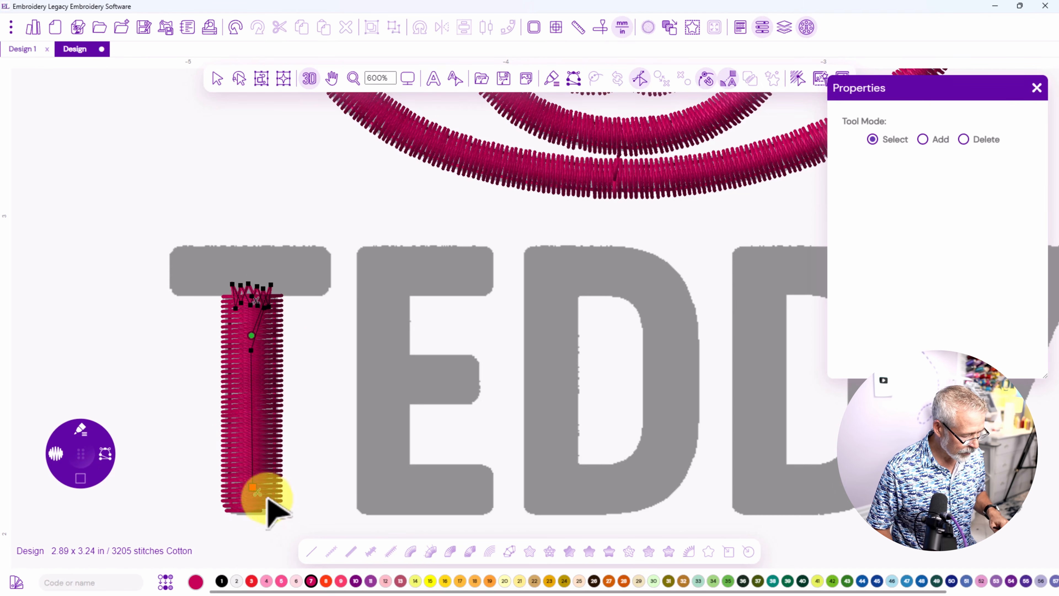
click(279, 498)
click(251, 295)
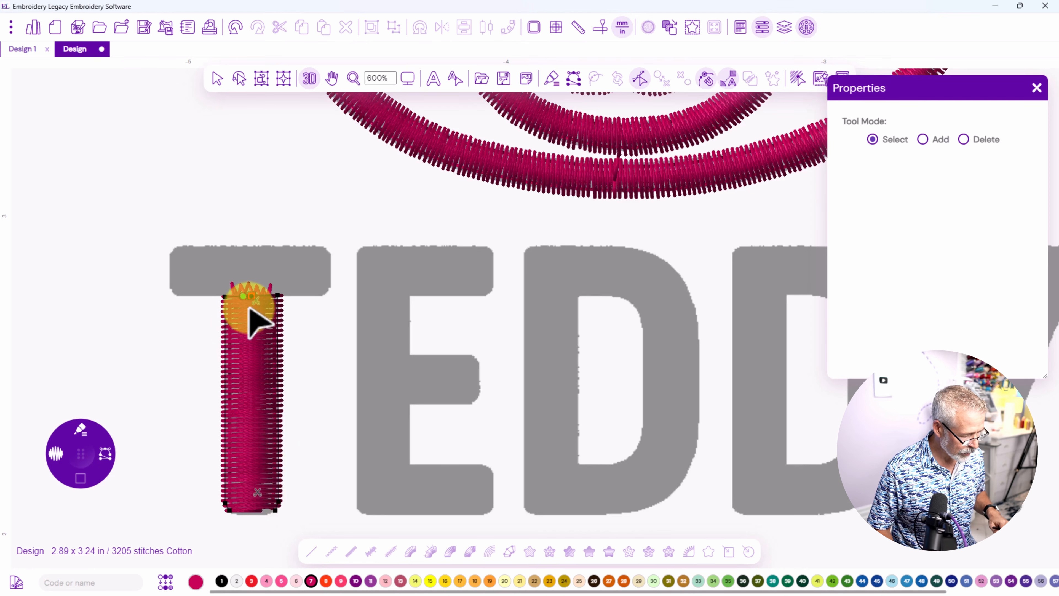
mouse_move(243, 296)
mouse_down()
mouse_move(272, 516)
mouse_move(277, 509)
mouse_up()
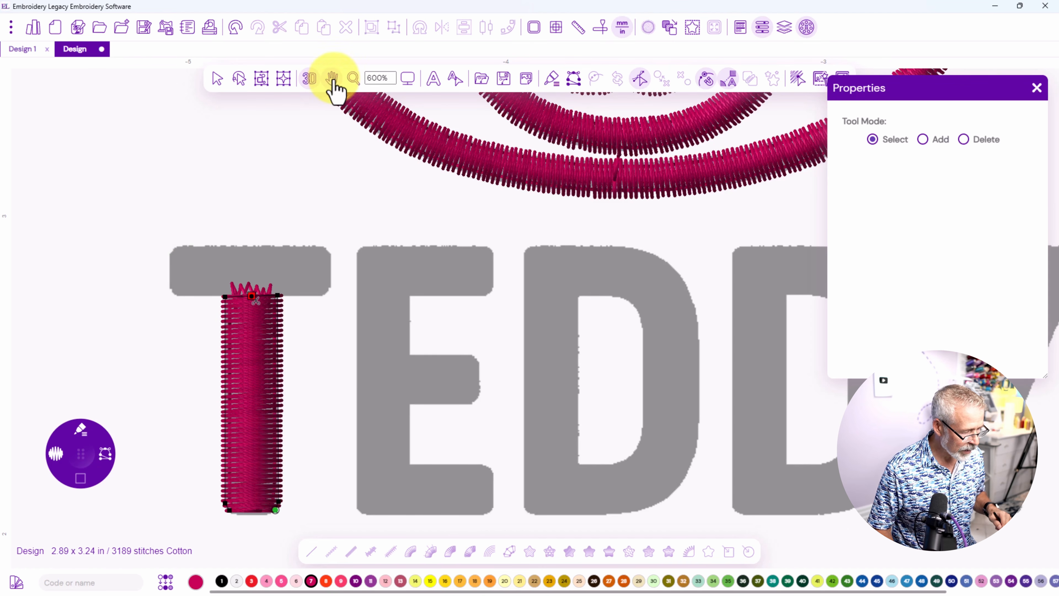
Turn off the 3D display, and undo and redo the start point move to compare the T's stitch connection
click(309, 78)
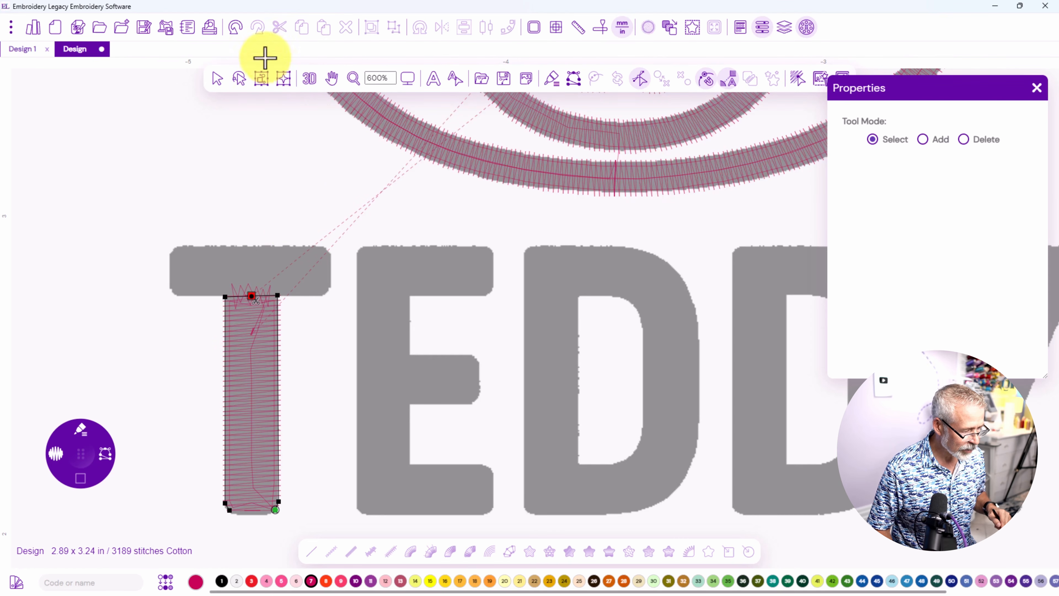
click(235, 28)
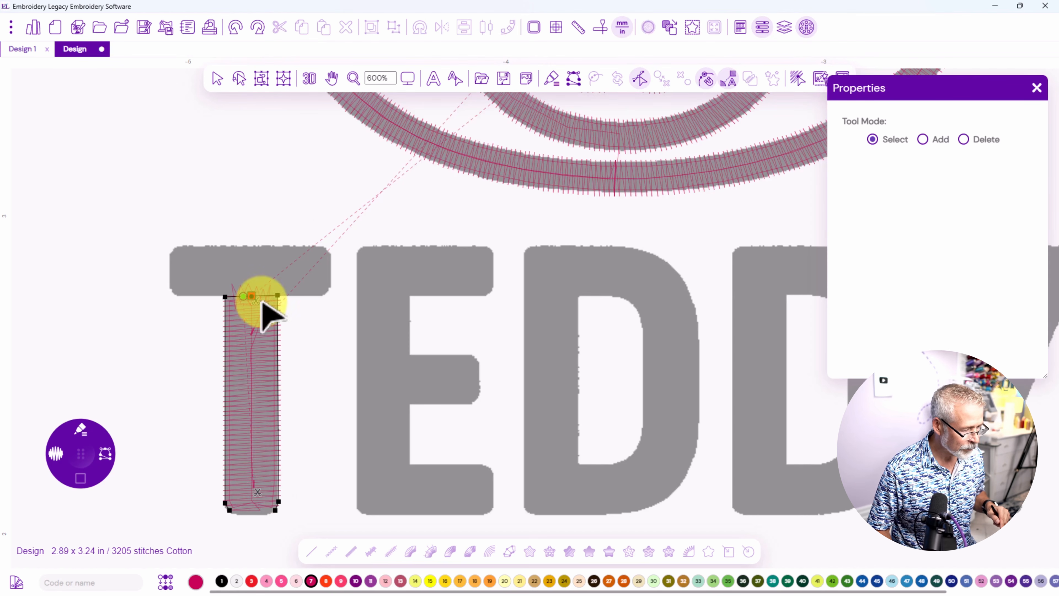
click(259, 29)
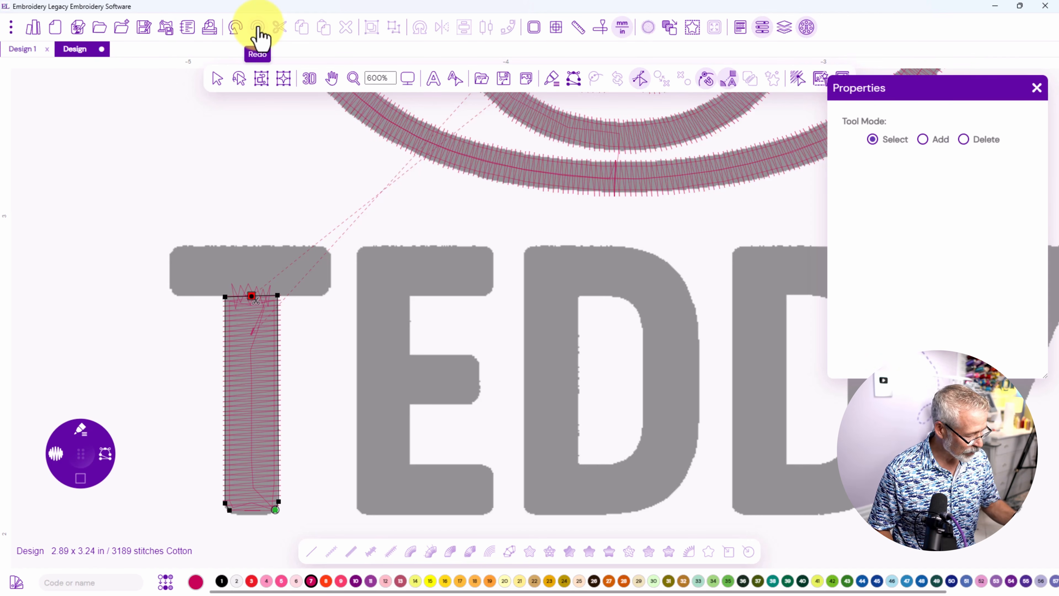
Outline the T's crossbar as a freely drawn satin shape with cut corners and close it
click(81, 456)
click(101, 423)
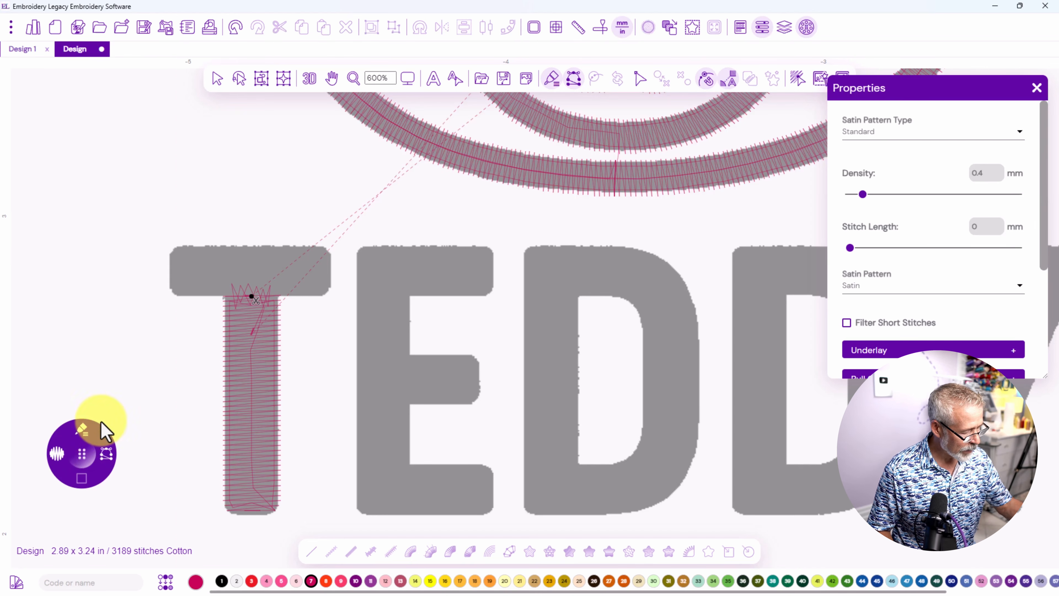
click(180, 247)
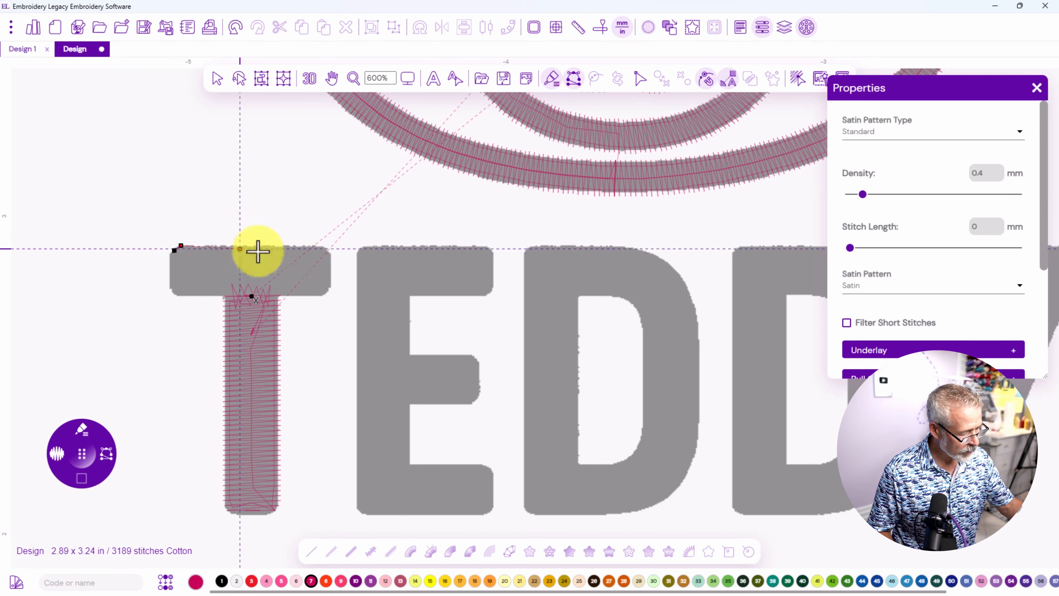
click(328, 252)
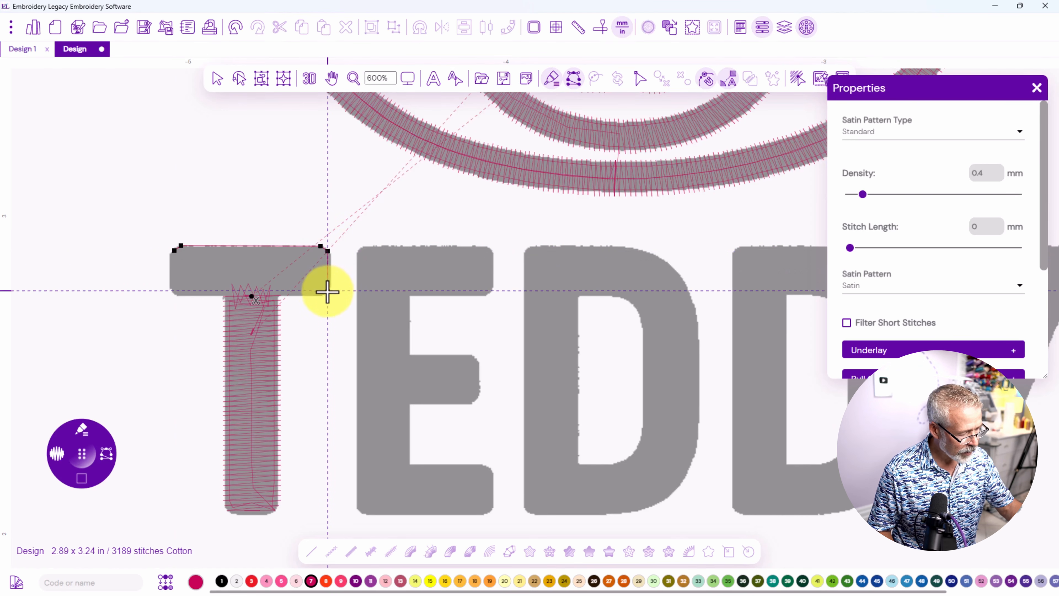
click(322, 295)
click(180, 296)
click(178, 246)
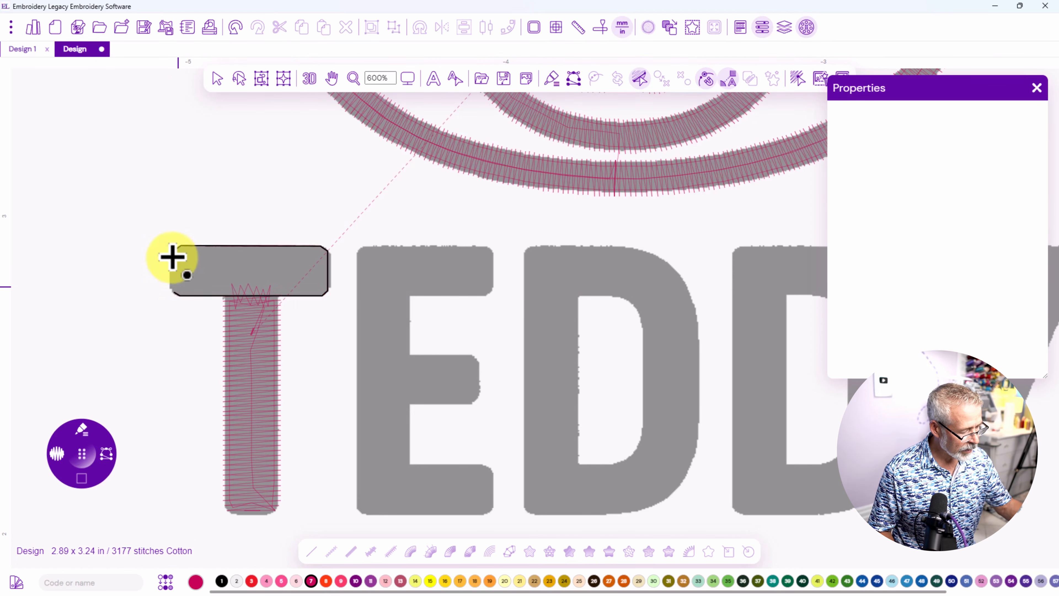
Add vertical stitch direction lines near both ends of the T's crossbar, accept the start and stop points, and generate the satin
click(180, 300)
click(324, 246)
click(322, 298)
right_click(320, 300)
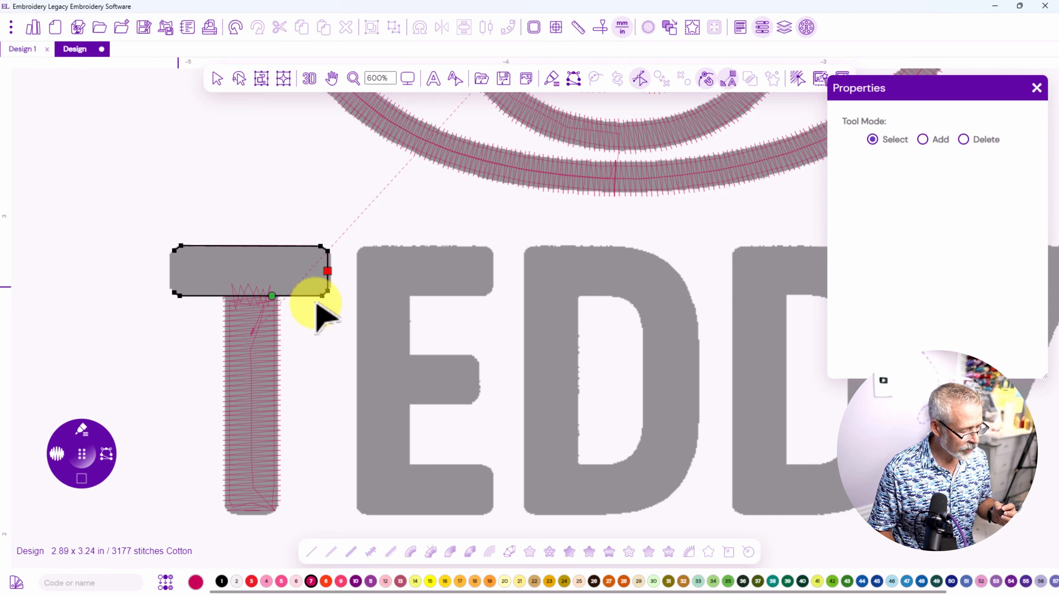
right_click(316, 304)
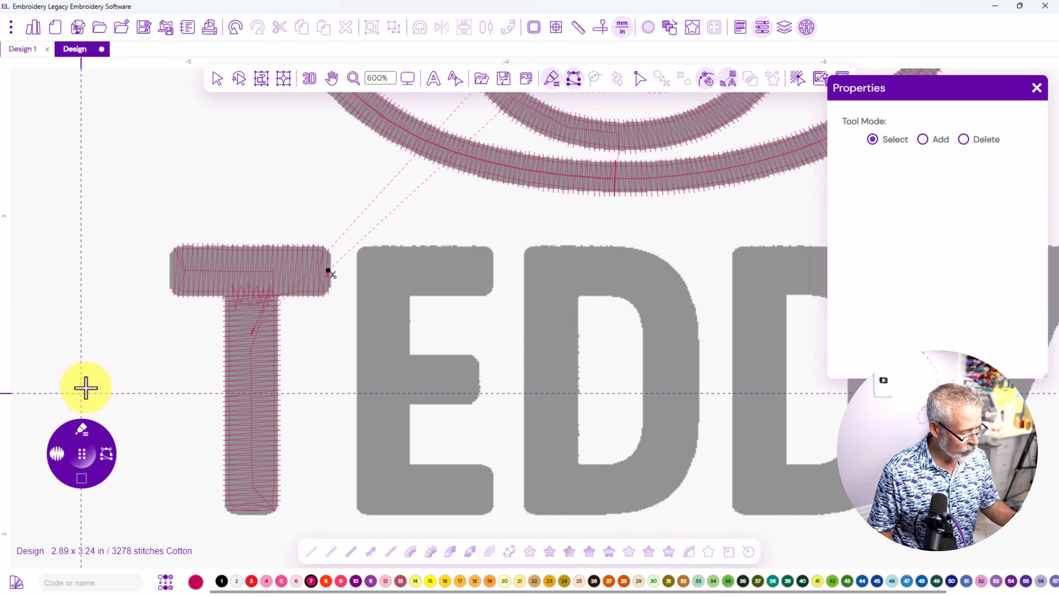
Add a running stitch from the T's crossbar down the E's spine, ending in a zigzag where the E's middle arm joins the spine
key(r)
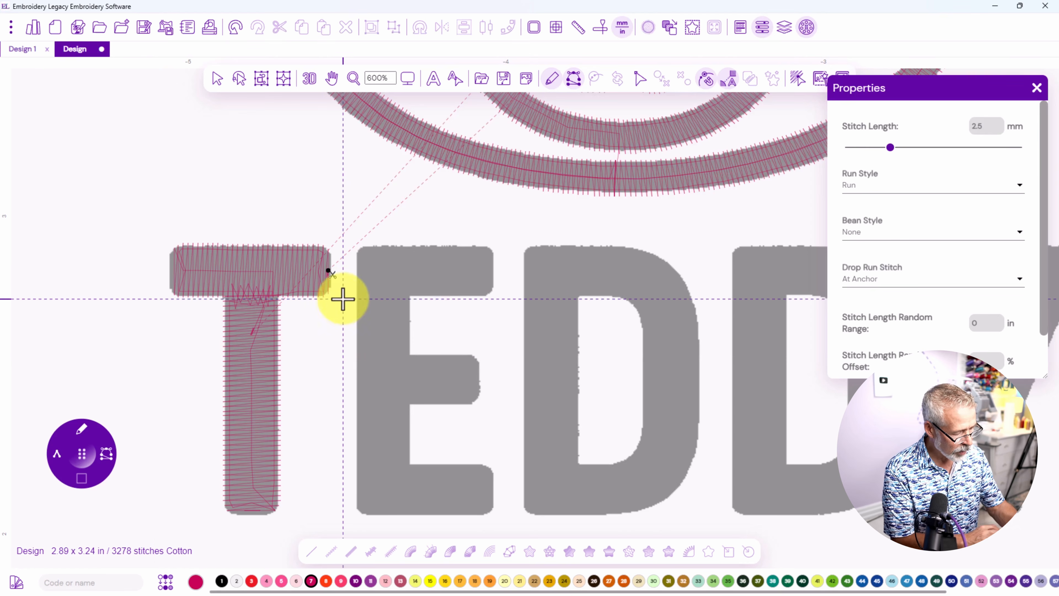
click(329, 292)
click(341, 293)
click(374, 295)
click(378, 349)
click(397, 392)
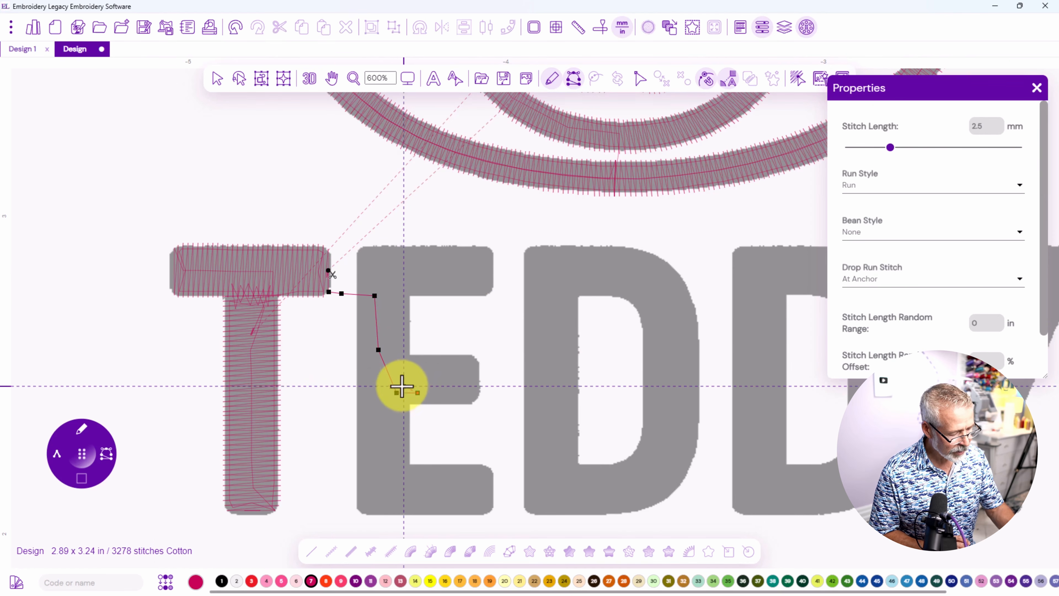
click(420, 368)
click(401, 379)
click(422, 385)
click(401, 391)
click(418, 394)
key(Return)
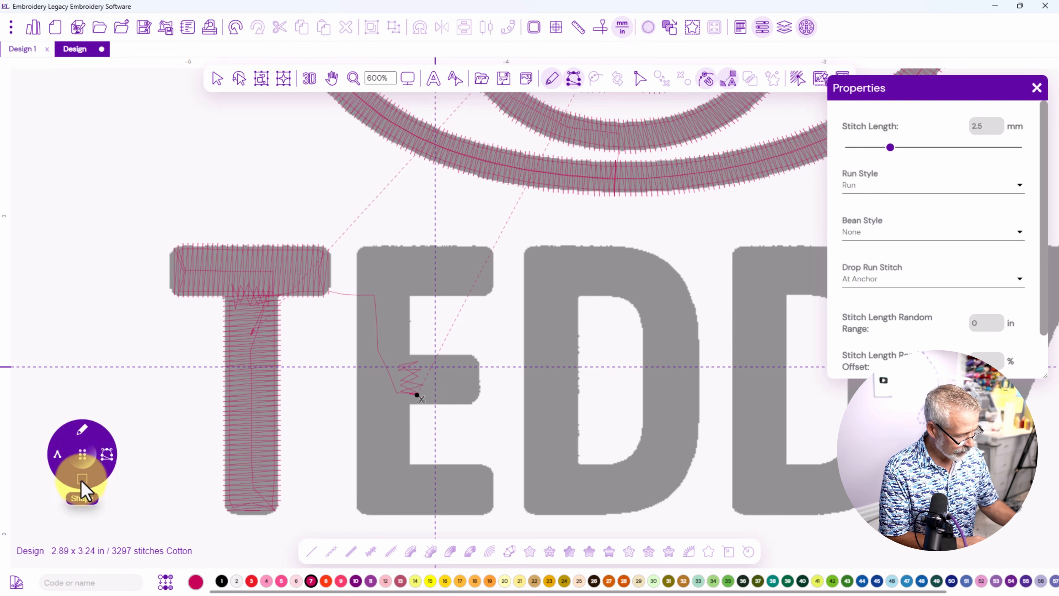
Outline the E's middle arm as a satin shape, add vertical stitch direction lines near both its ends, and generate the satin
click(83, 434)
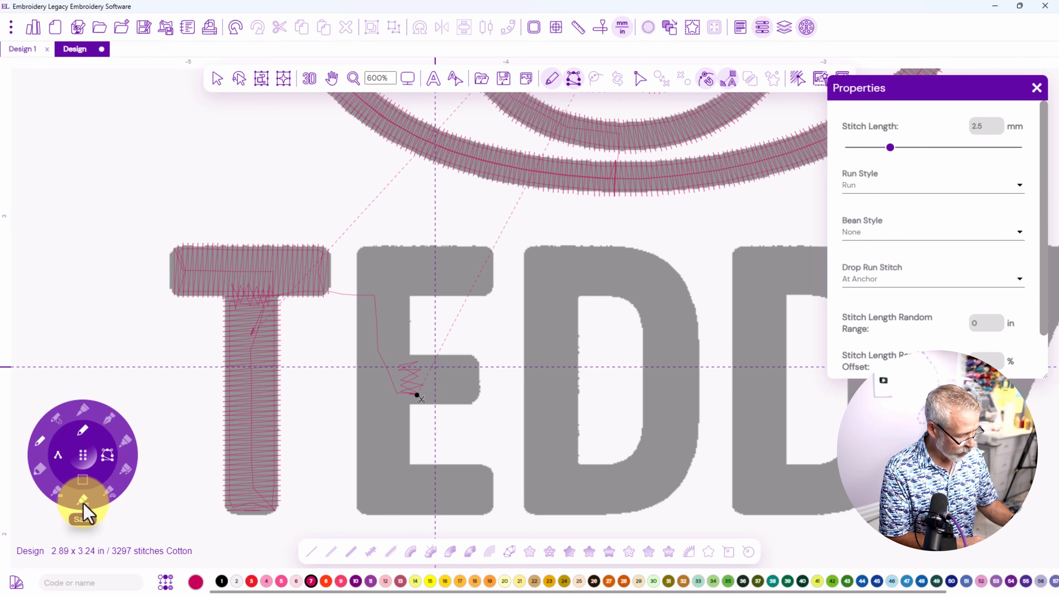
click(83, 504)
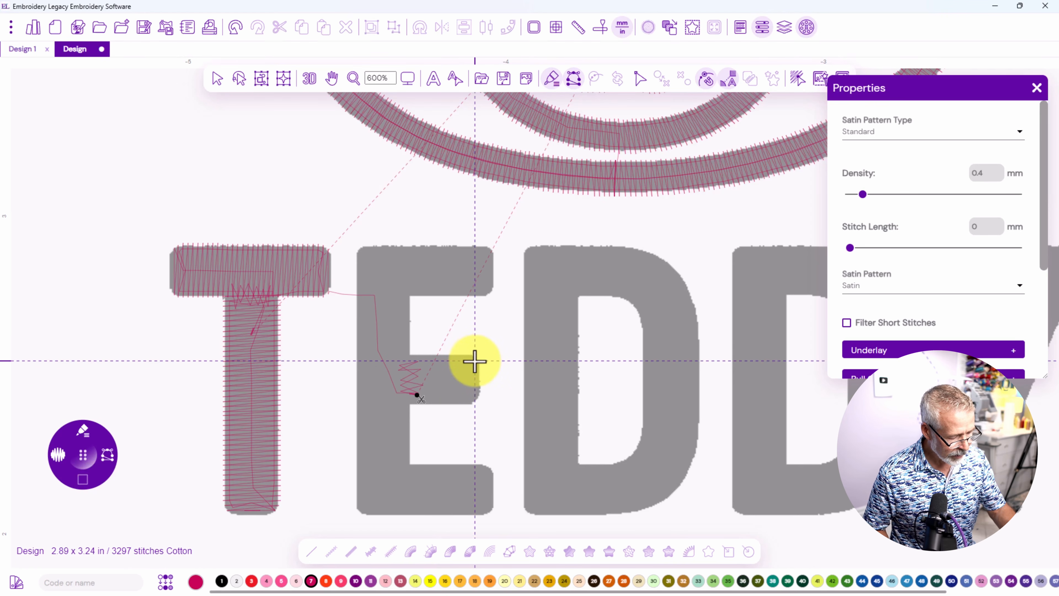
click(408, 355)
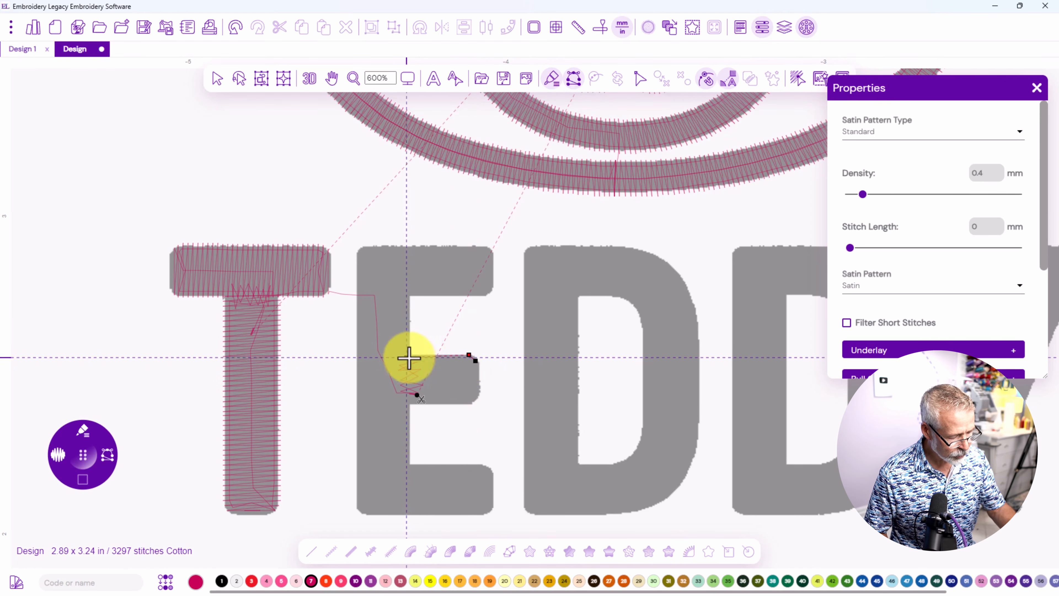
click(409, 404)
click(469, 403)
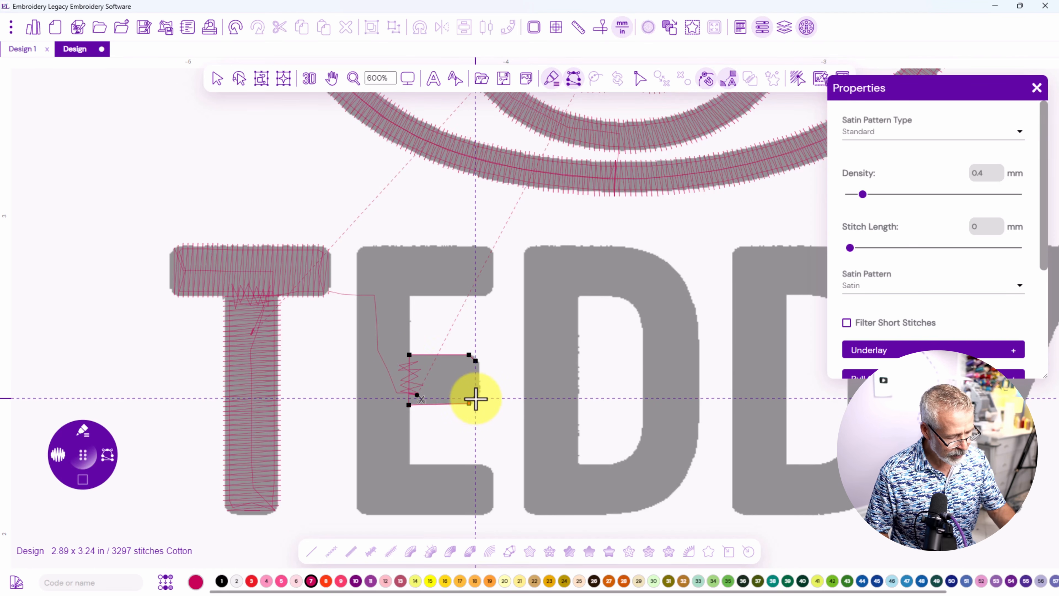
right_click(476, 399)
drag(470, 363, 471, 402)
drag(415, 355, 415, 407)
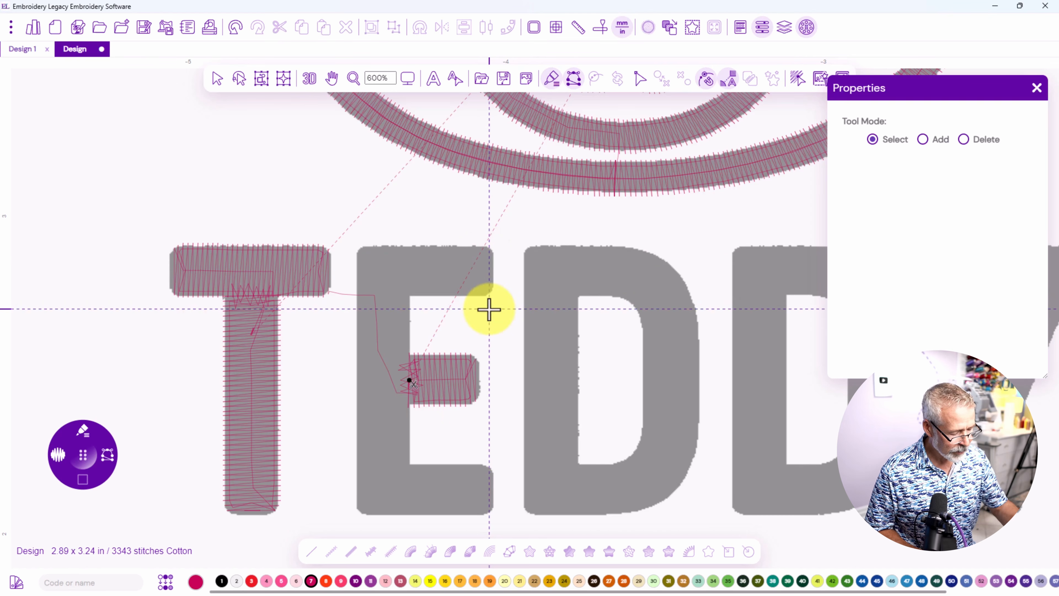
Outline the E's spine with its upper and lower arms as one satin shape with cut corners and close it
click(485, 247)
click(358, 254)
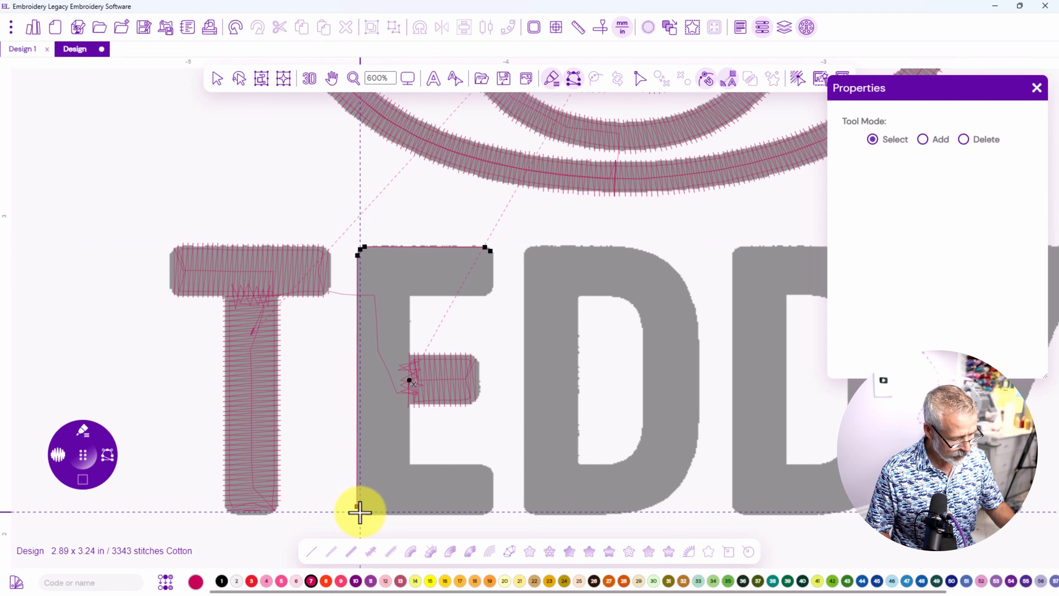
click(369, 515)
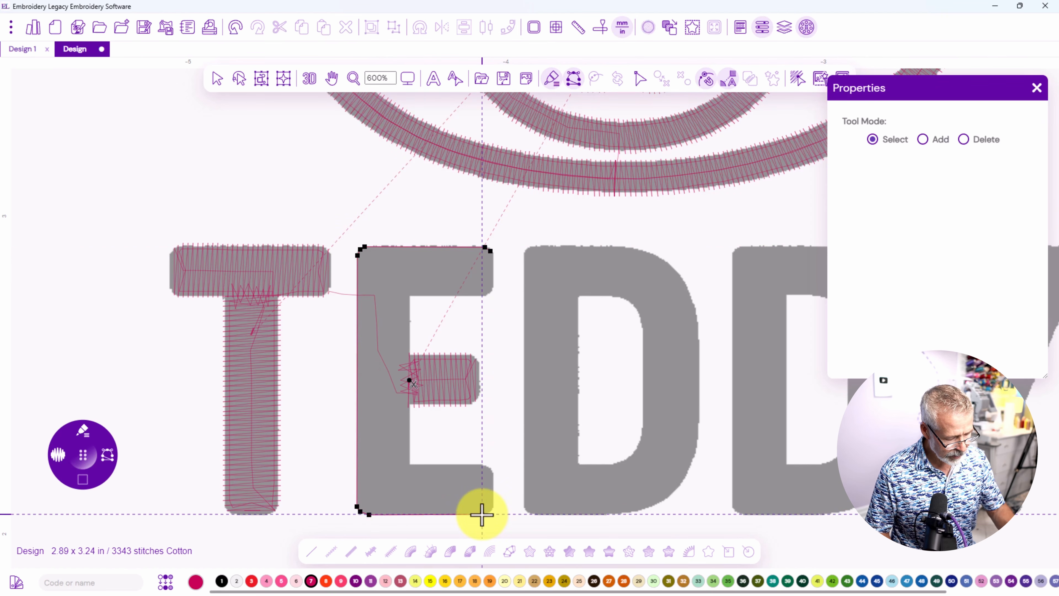
click(490, 512)
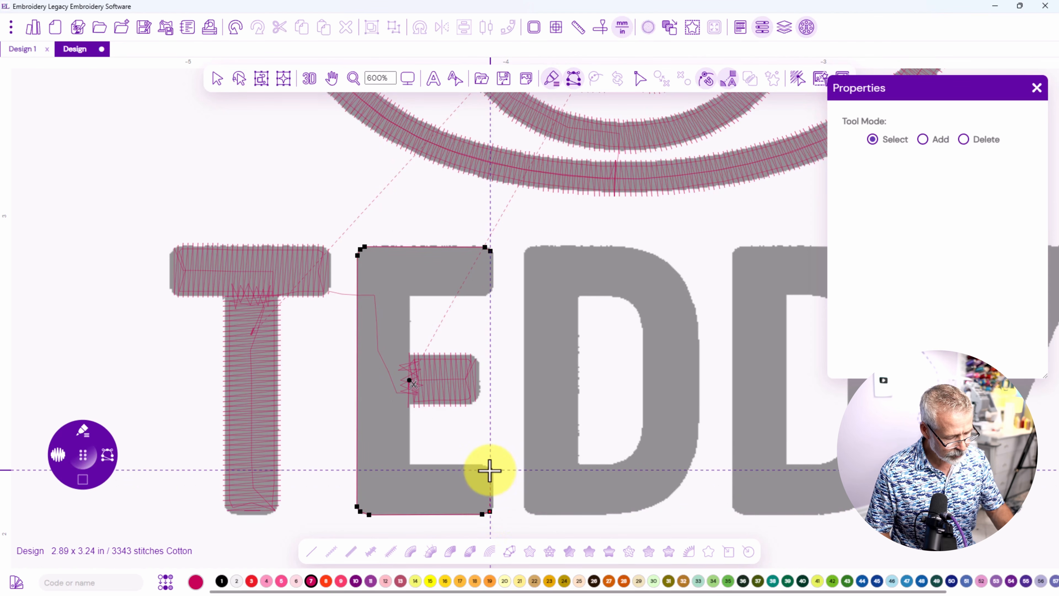
click(481, 465)
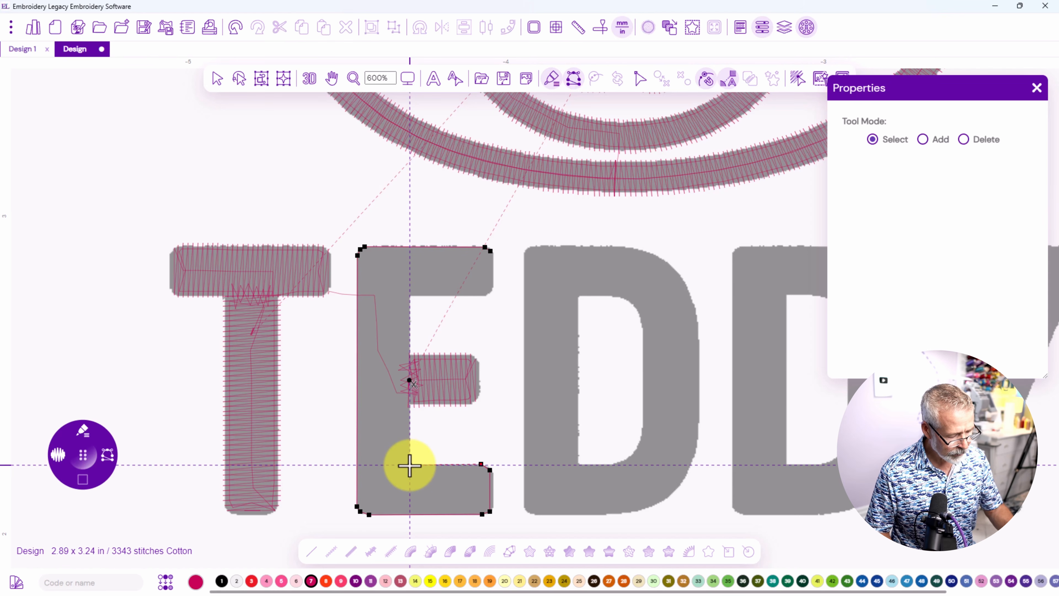
click(409, 465)
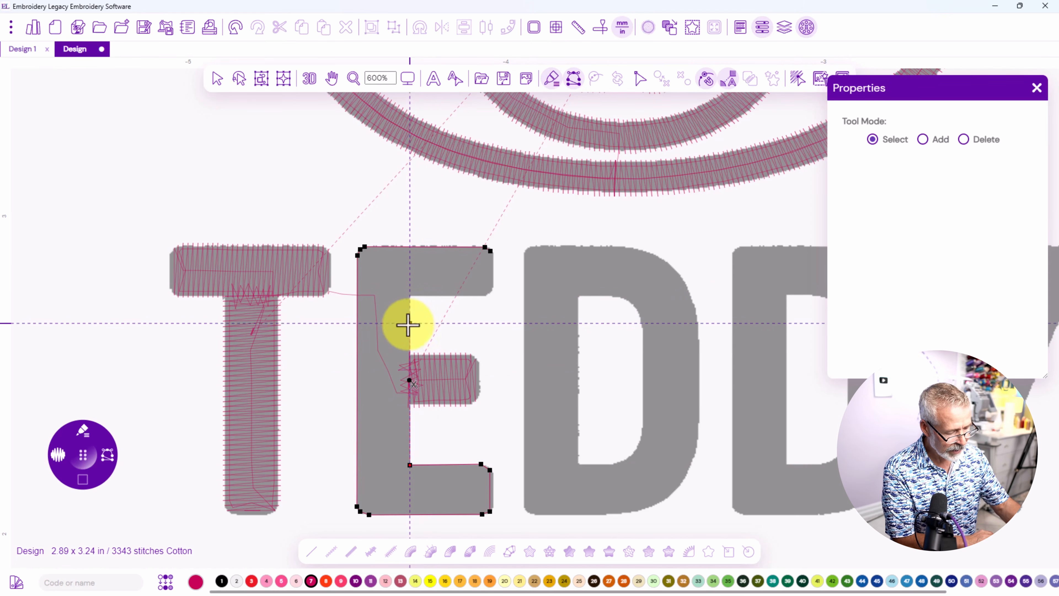
click(409, 297)
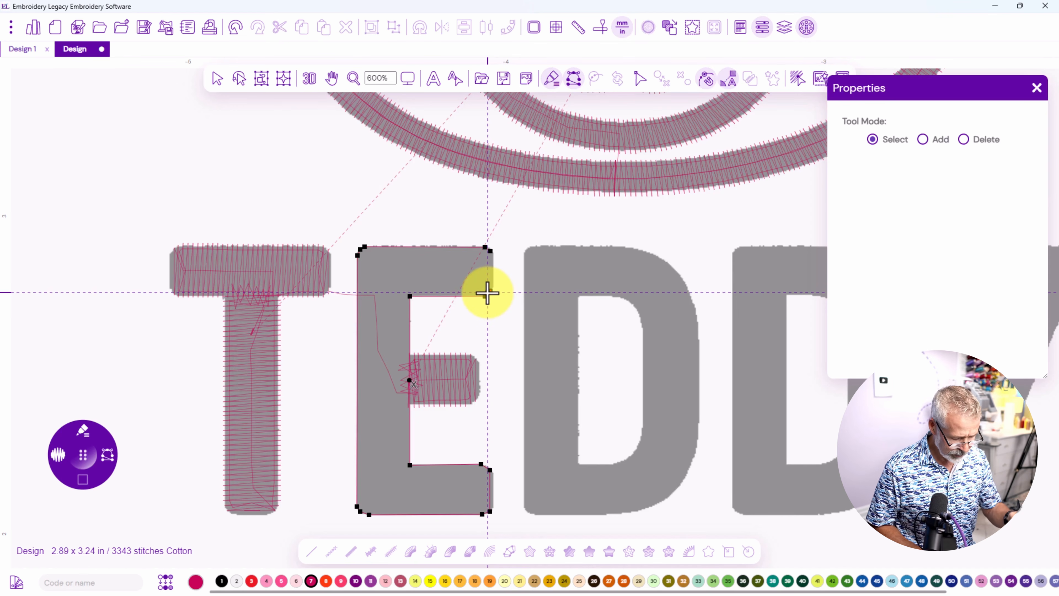
click(487, 292)
key(Return)
Add stitch direction lines across the E's upper arm, diagonally through its upper corner, and across the top of the spine
click(484, 296)
click(484, 247)
click(409, 296)
click(361, 249)
click(424, 296)
click(417, 247)
click(410, 311)
click(357, 300)
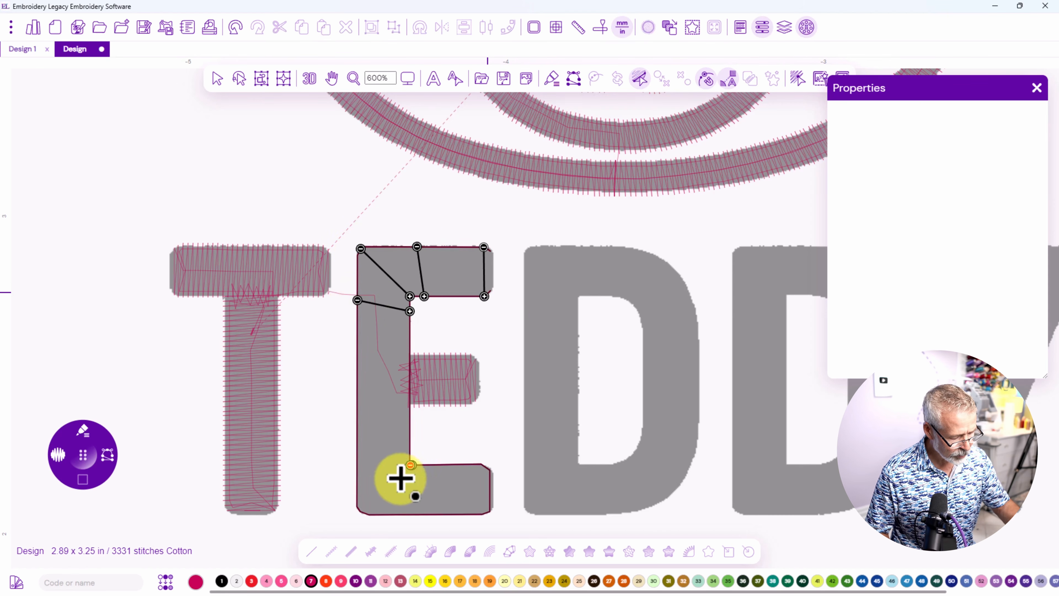
Add stitch direction lines around the E's lower corner and across its lower arm, and generate the satin
click(362, 512)
click(420, 465)
click(411, 515)
click(410, 452)
click(357, 458)
click(478, 463)
click(480, 515)
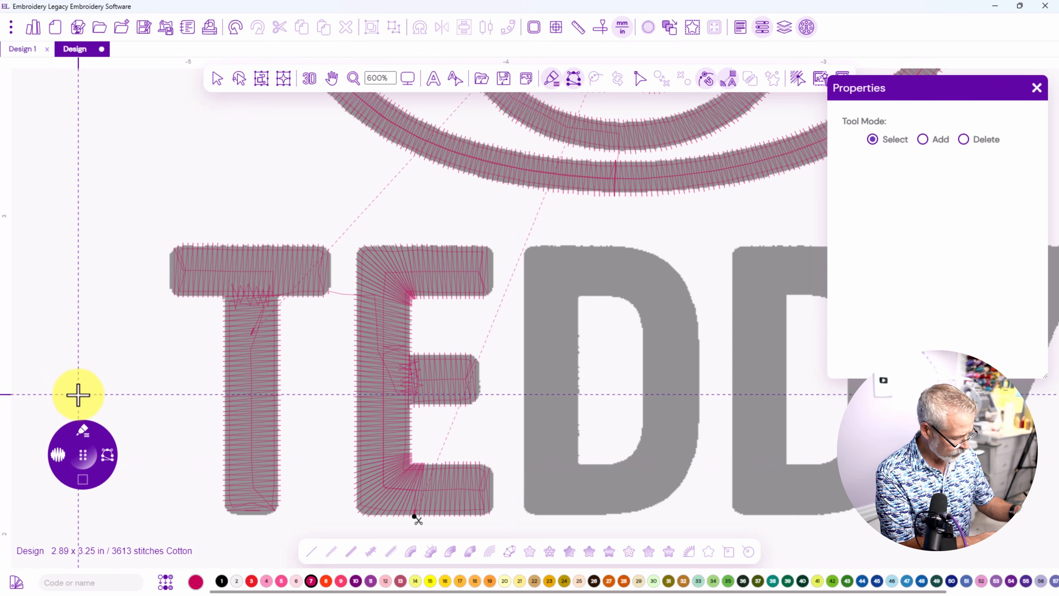
Add a short running stitch from the E's lower arm into the first D and show the design in 3D
key(r)
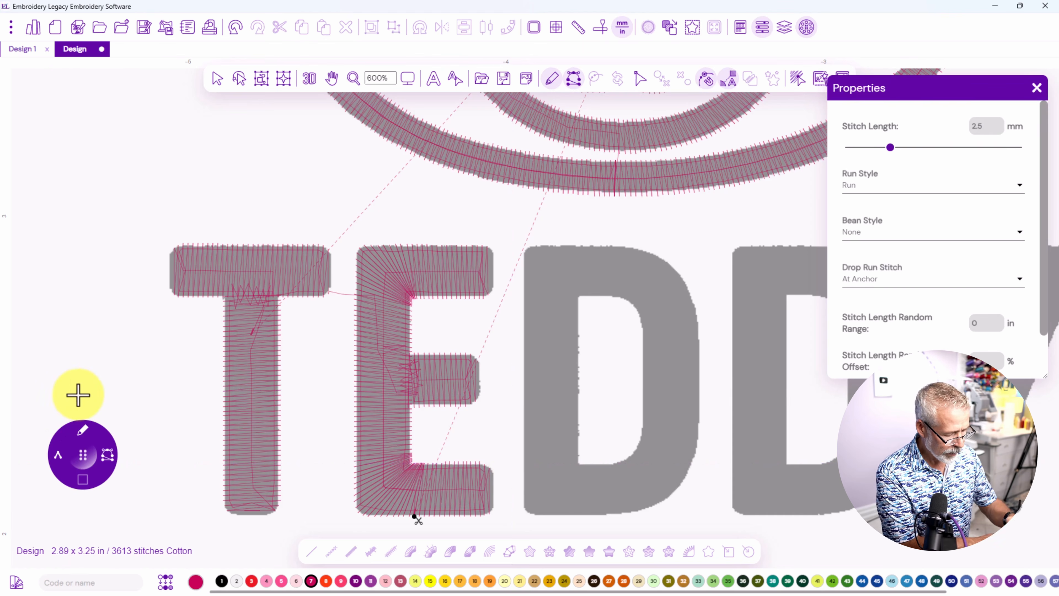
click(504, 470)
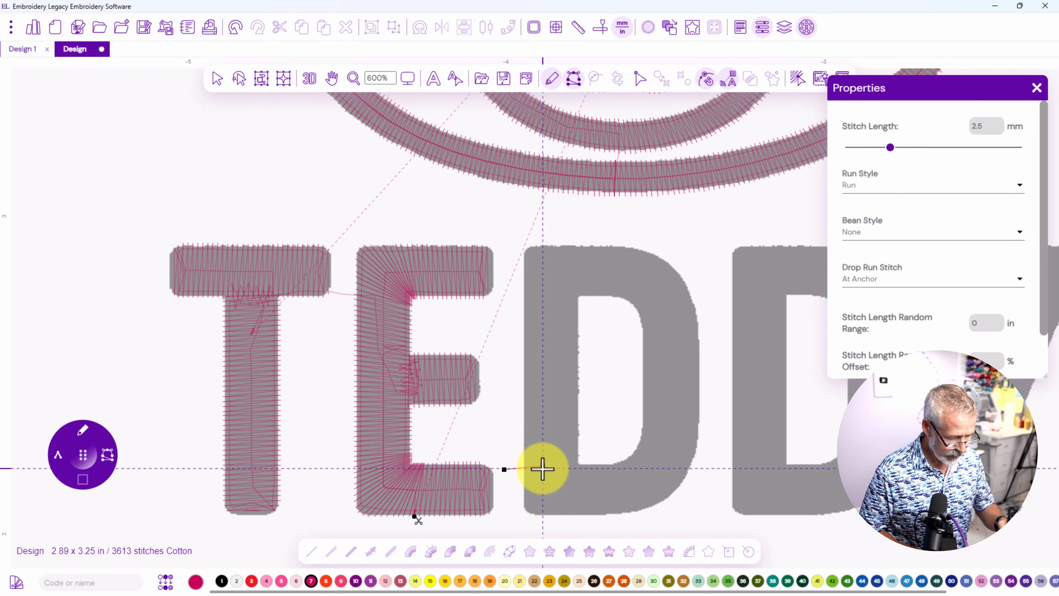
click(543, 467)
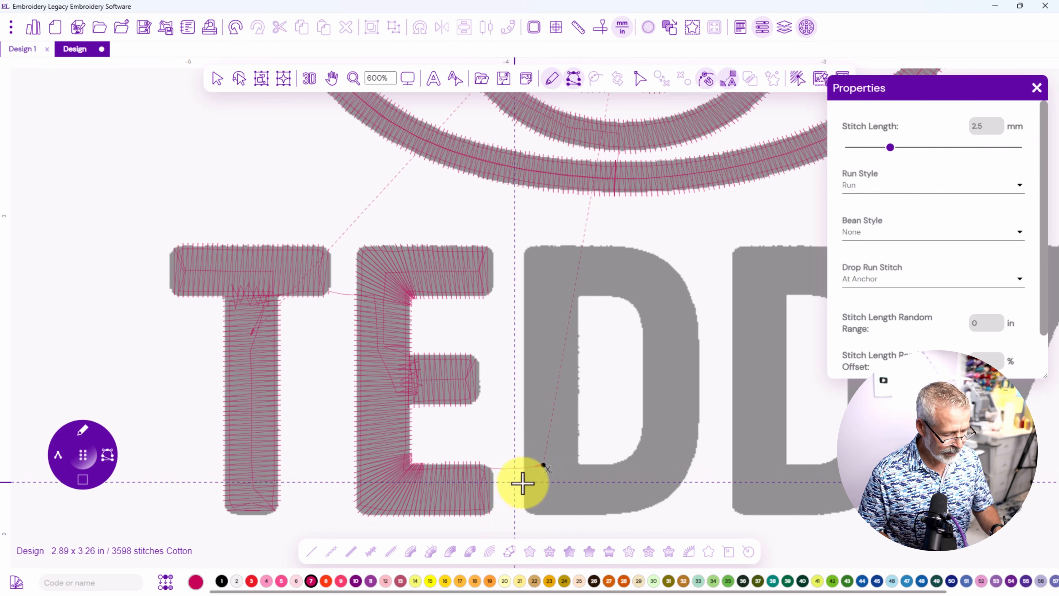
click(309, 78)
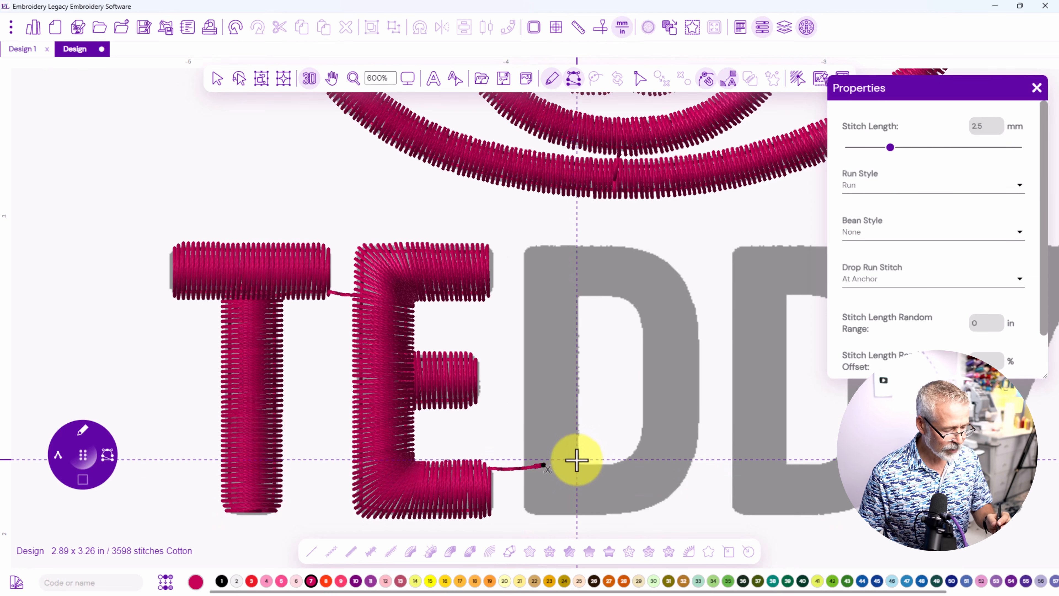
Start a satin column on the first D with paired edge points from its right side around the lower curve to the bottom
drag(662, 426, 433, 367)
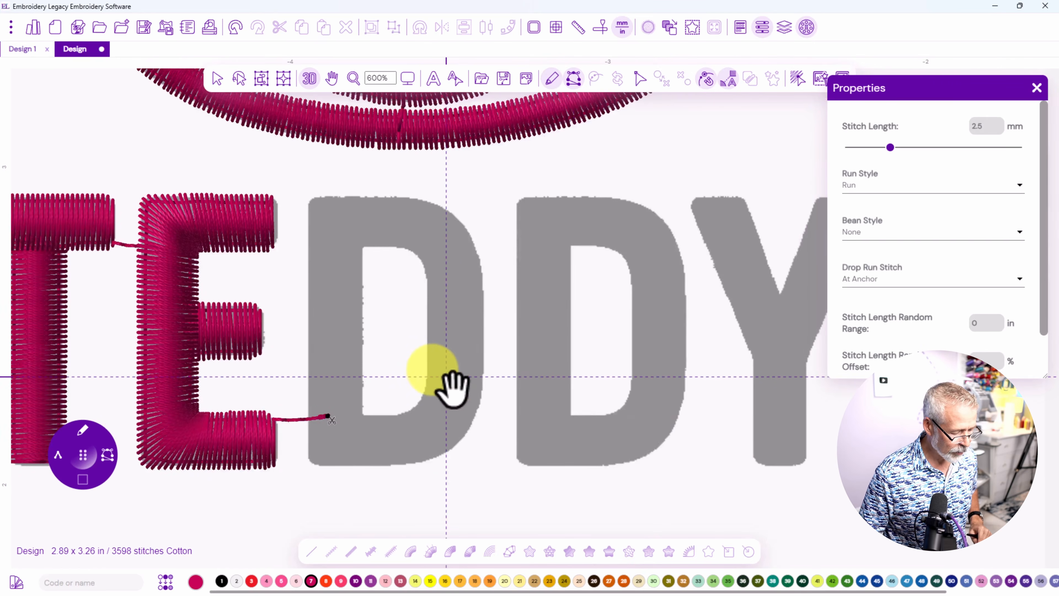
click(87, 434)
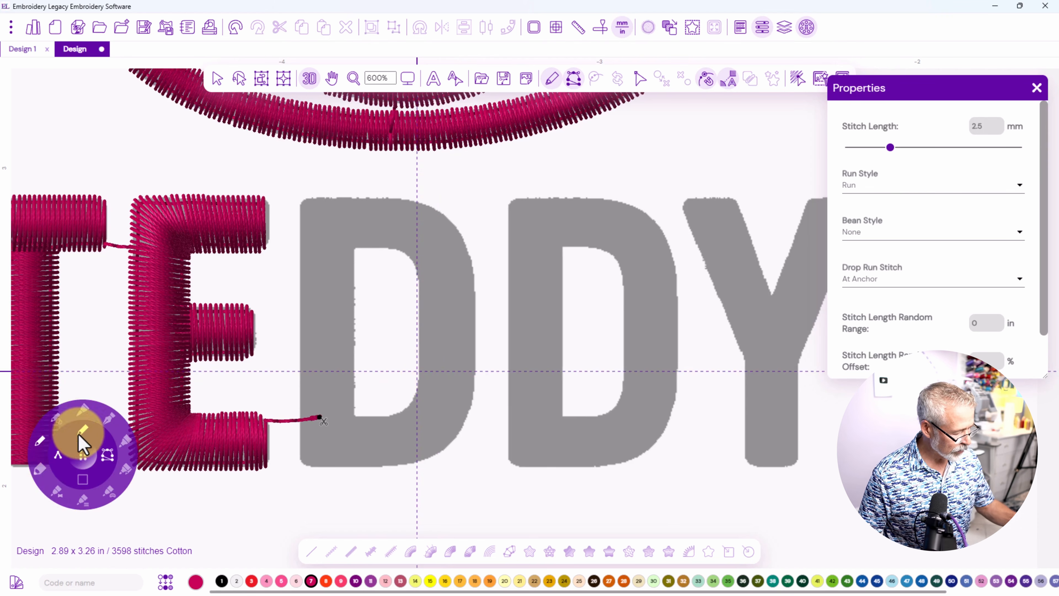
click(58, 497)
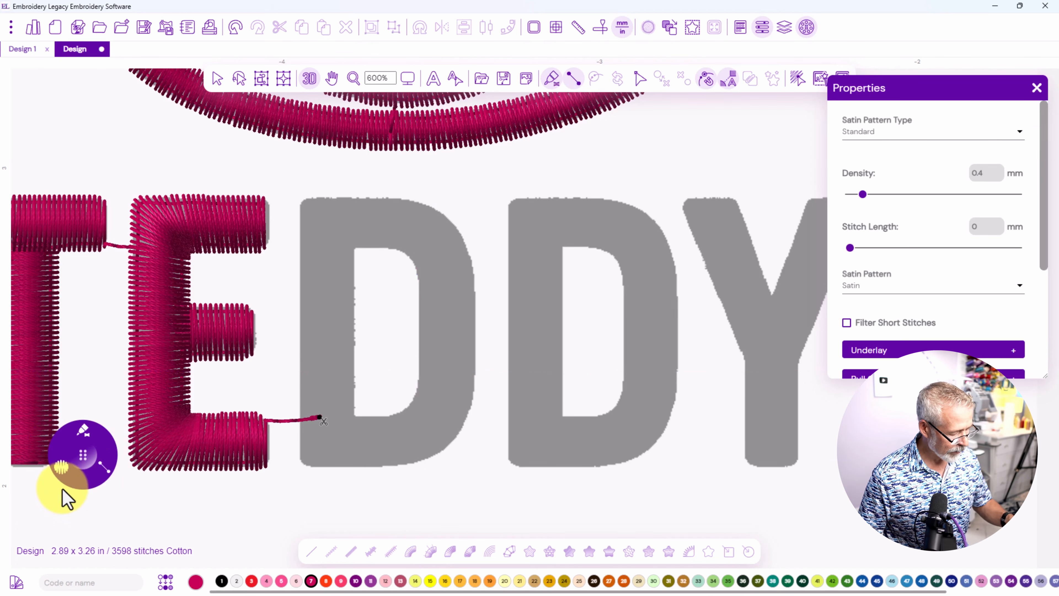
click(418, 375)
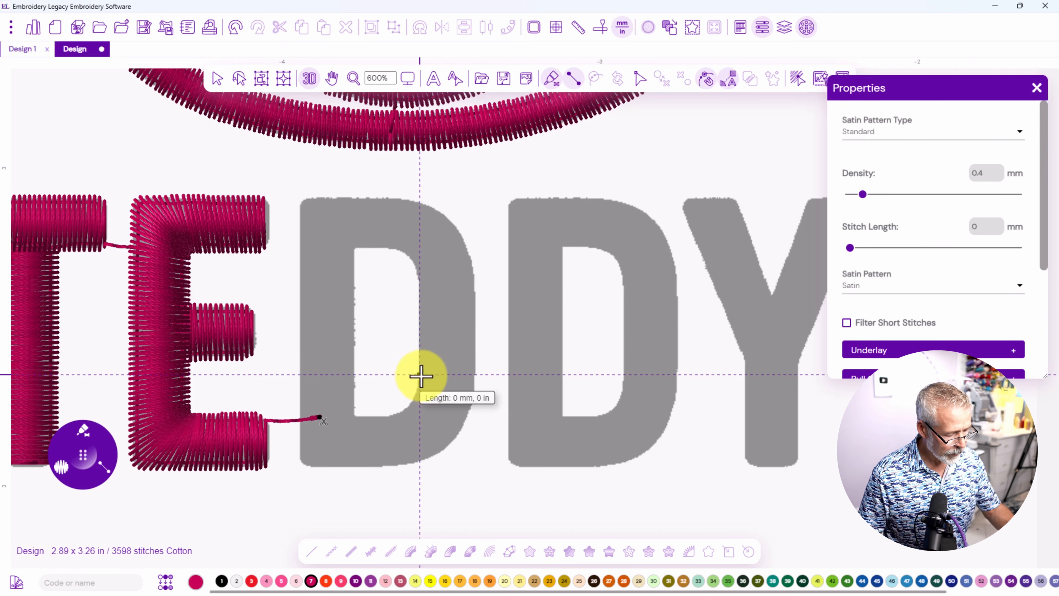
click(475, 376)
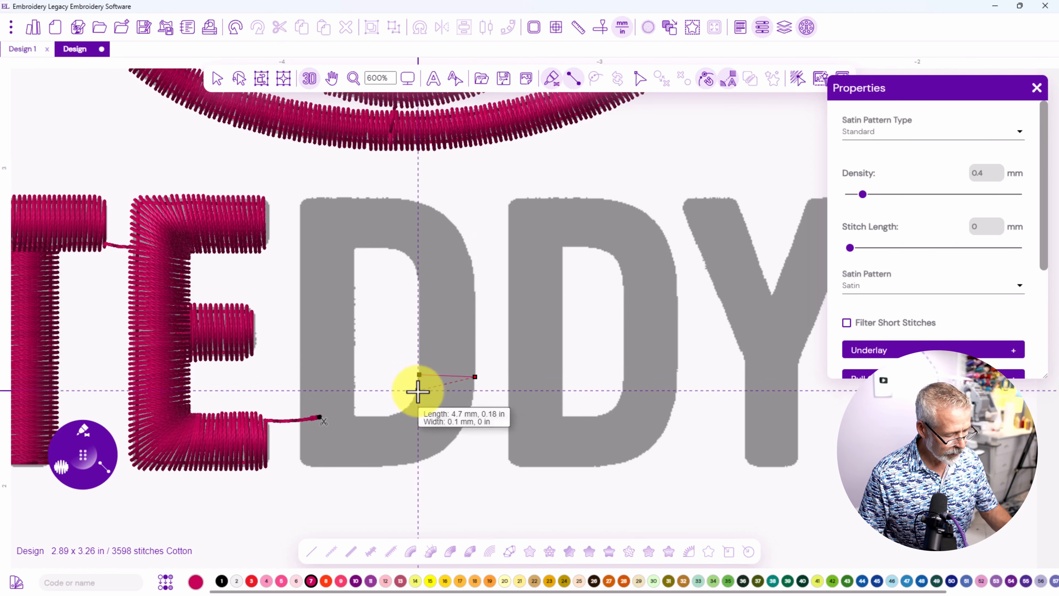
click(467, 418)
click(410, 404)
click(444, 448)
click(398, 413)
click(414, 461)
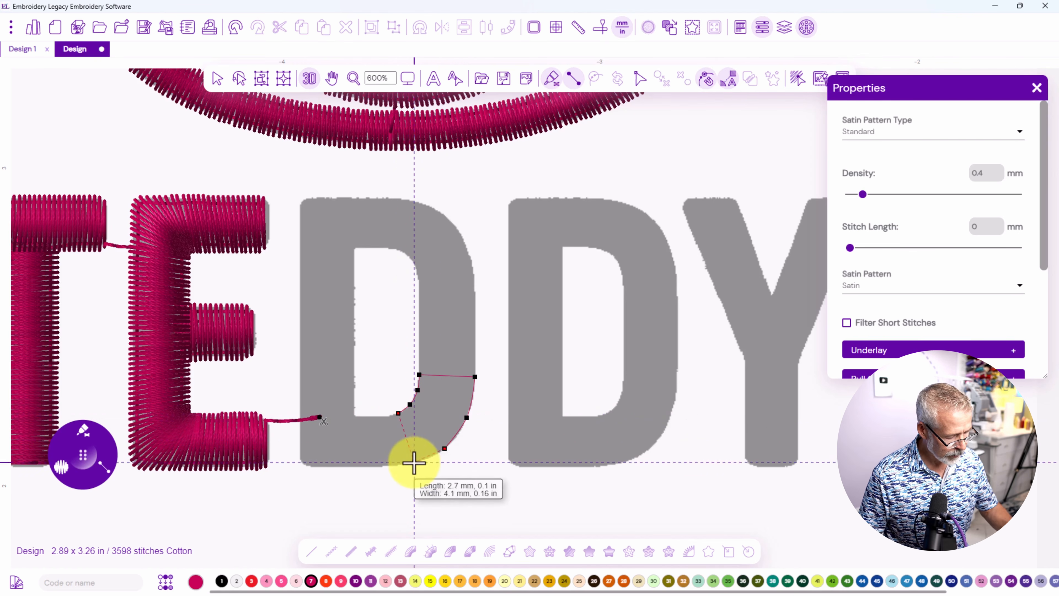
click(387, 416)
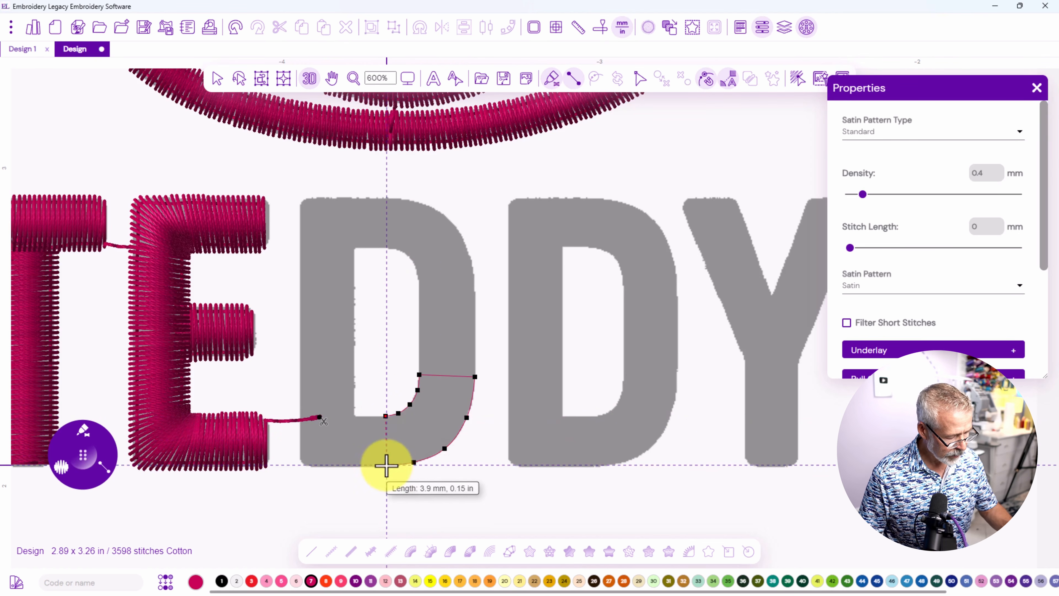
click(378, 416)
click(376, 466)
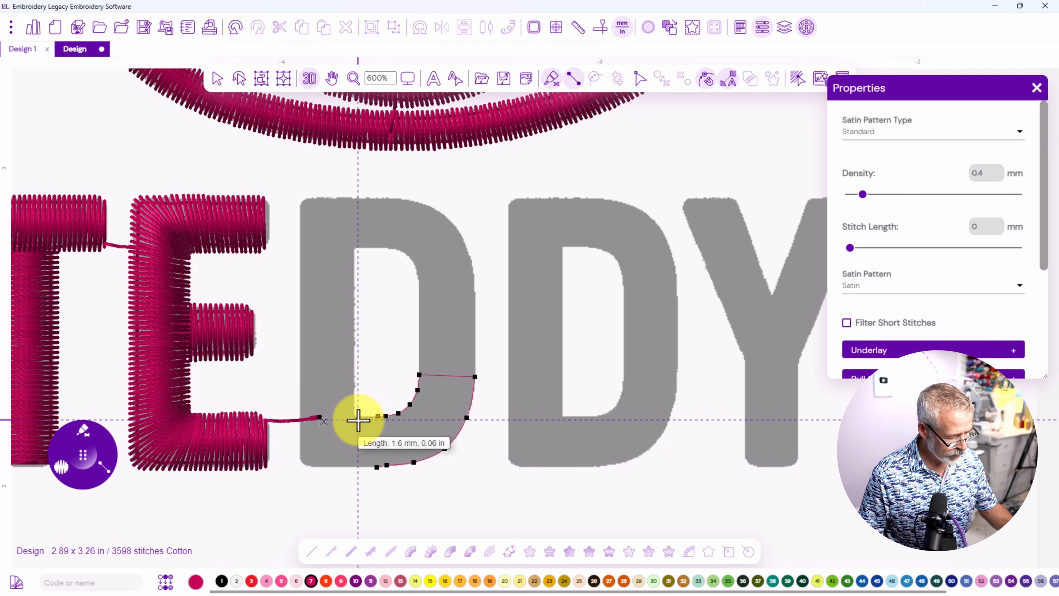
Continue the first D's satin column with paired points along the bottom and around the lower-left corner onto the spine
click(343, 466)
click(354, 416)
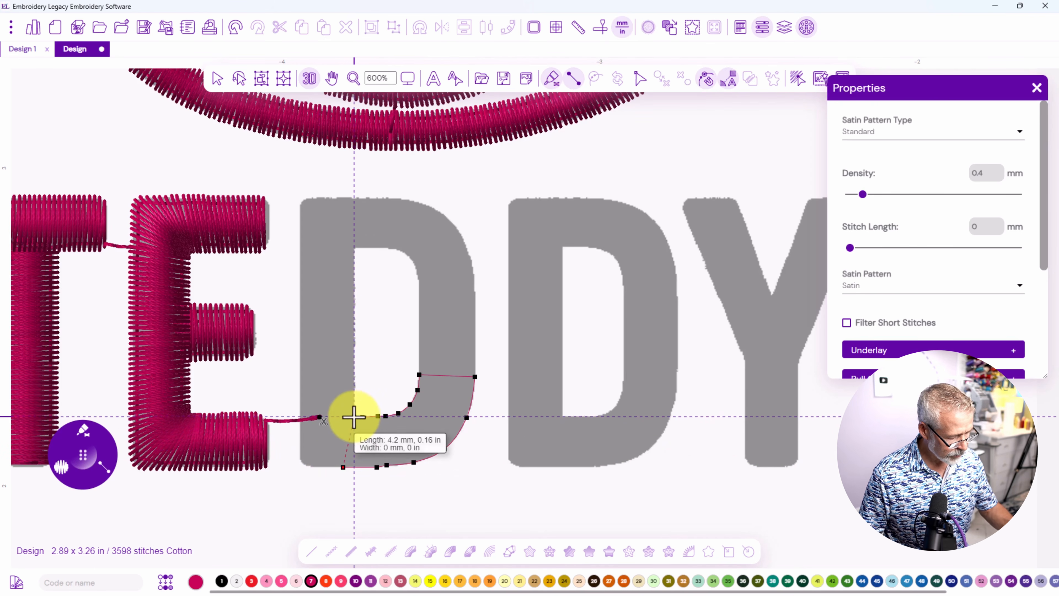
click(308, 466)
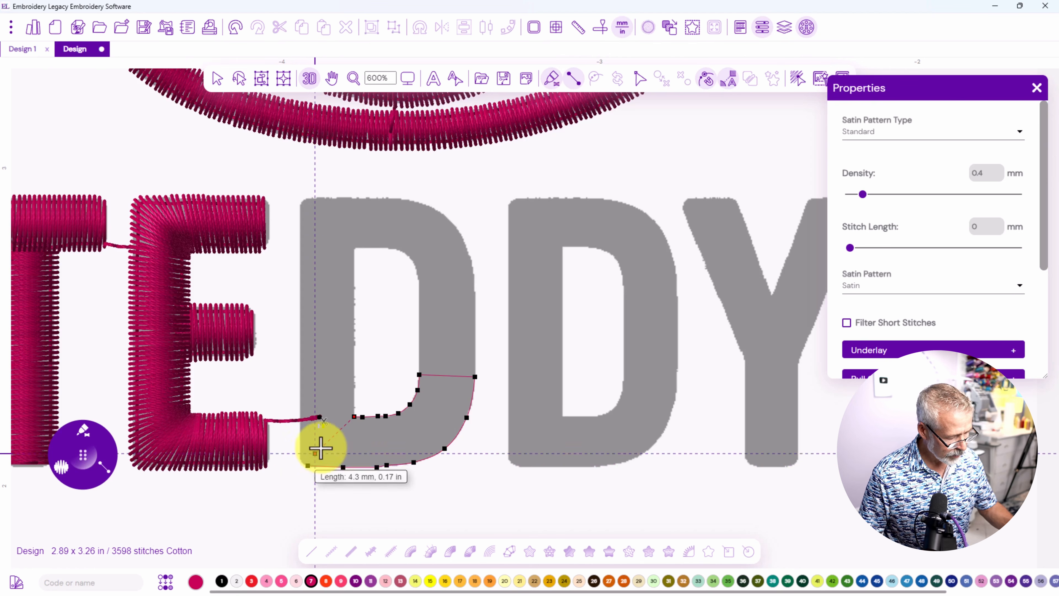
click(300, 458)
click(353, 405)
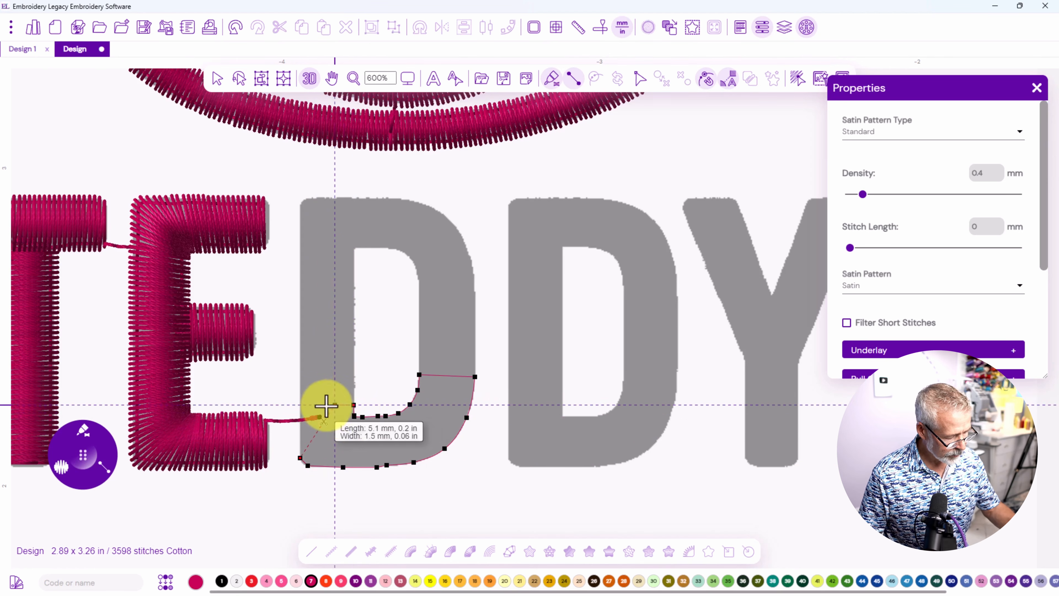
click(300, 410)
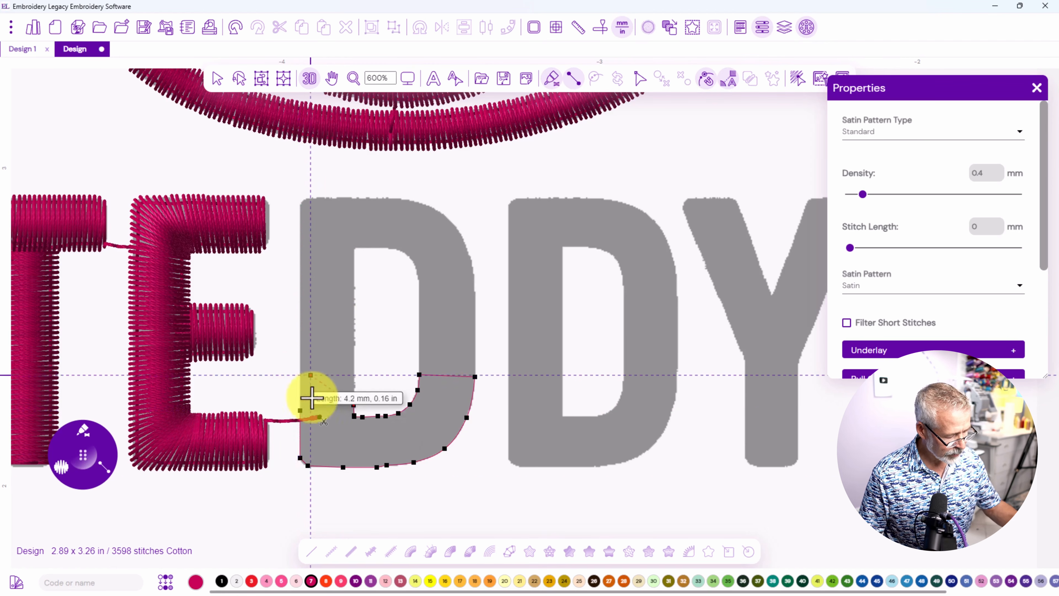
Extend the first D's satin column up the spine and around the upper-left corner, re-placing the inner point at the spine's top
click(354, 255)
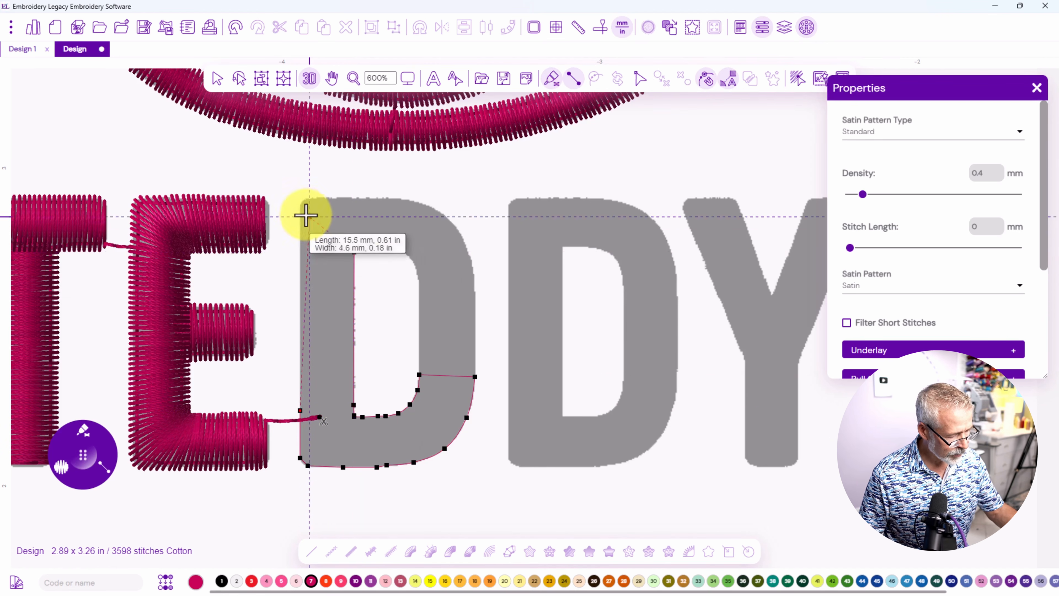
key(BackSpace)
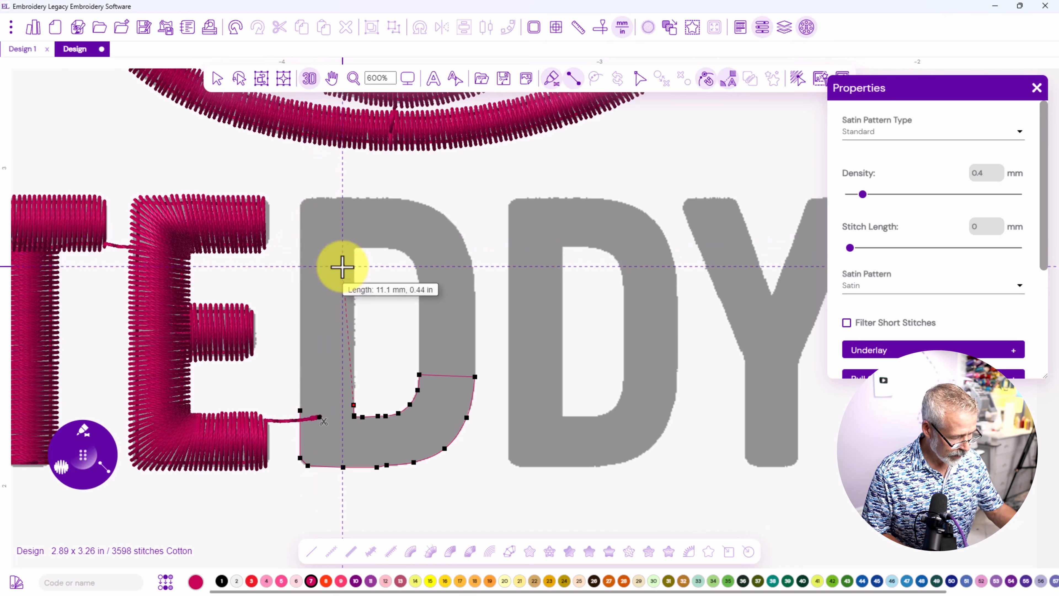
click(355, 259)
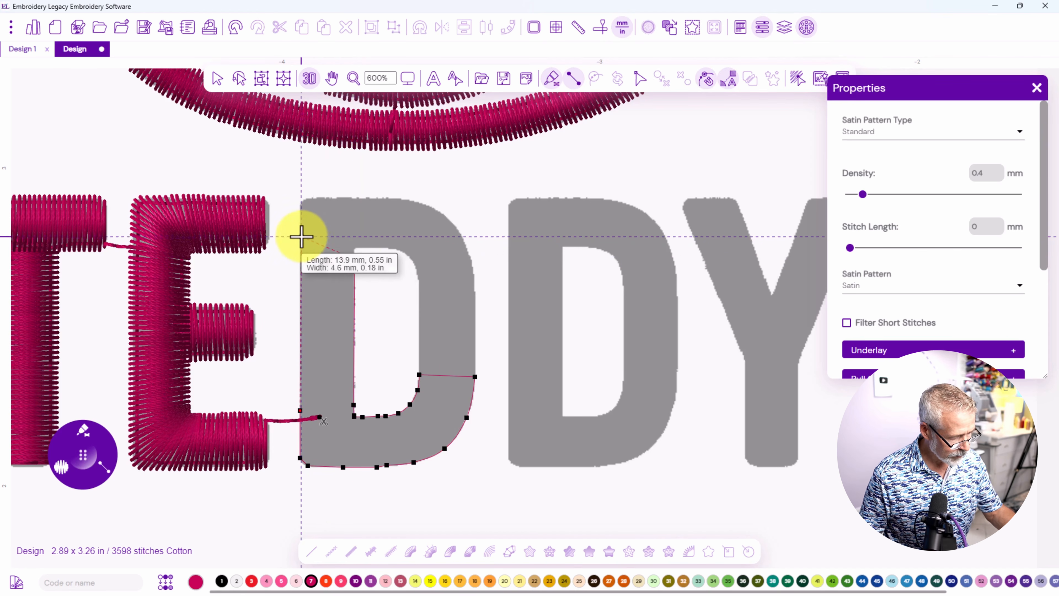
click(301, 205)
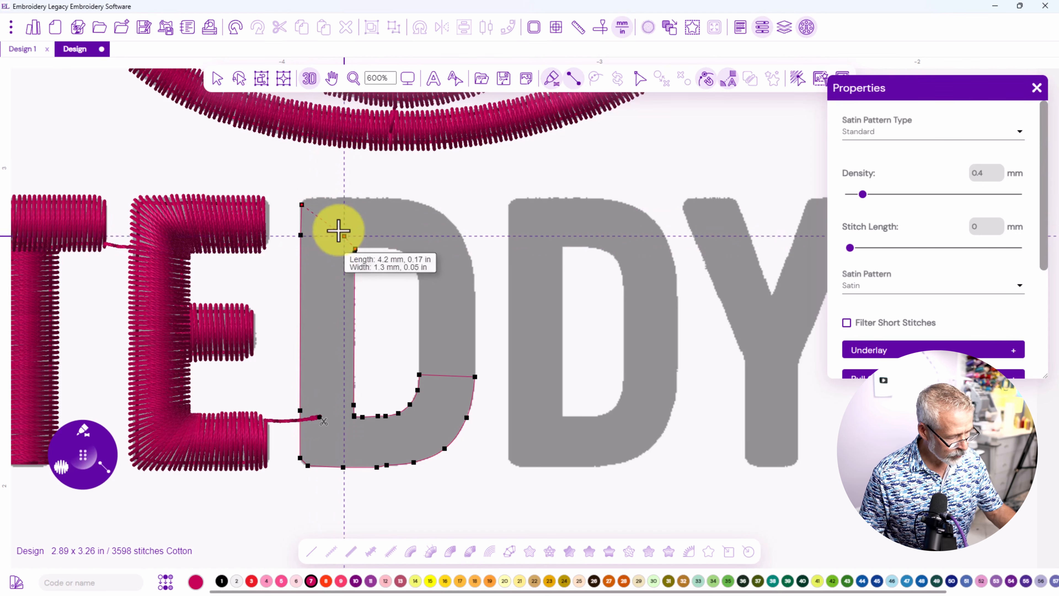
click(309, 200)
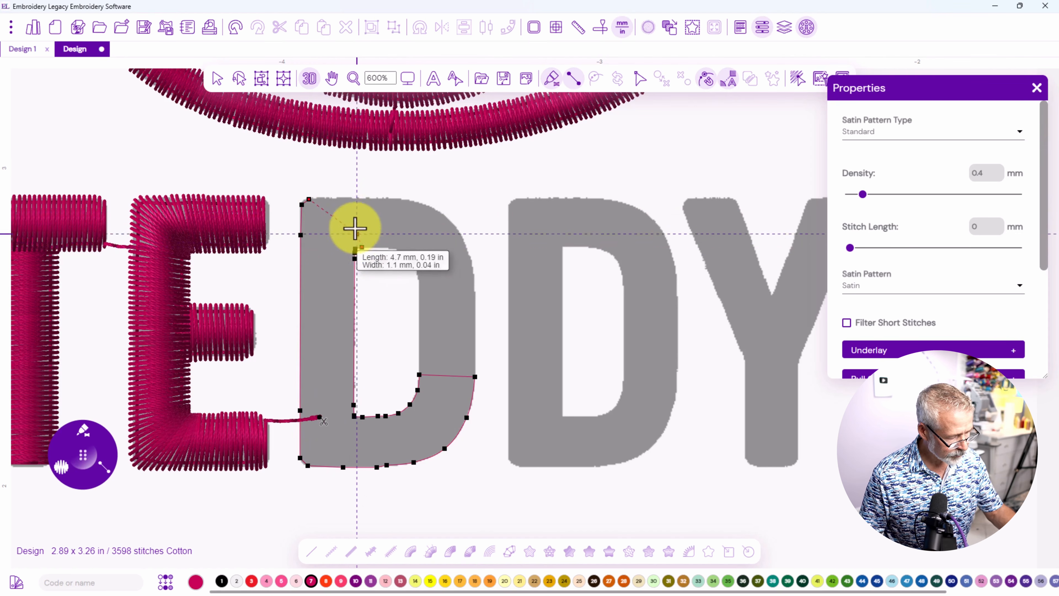
click(347, 198)
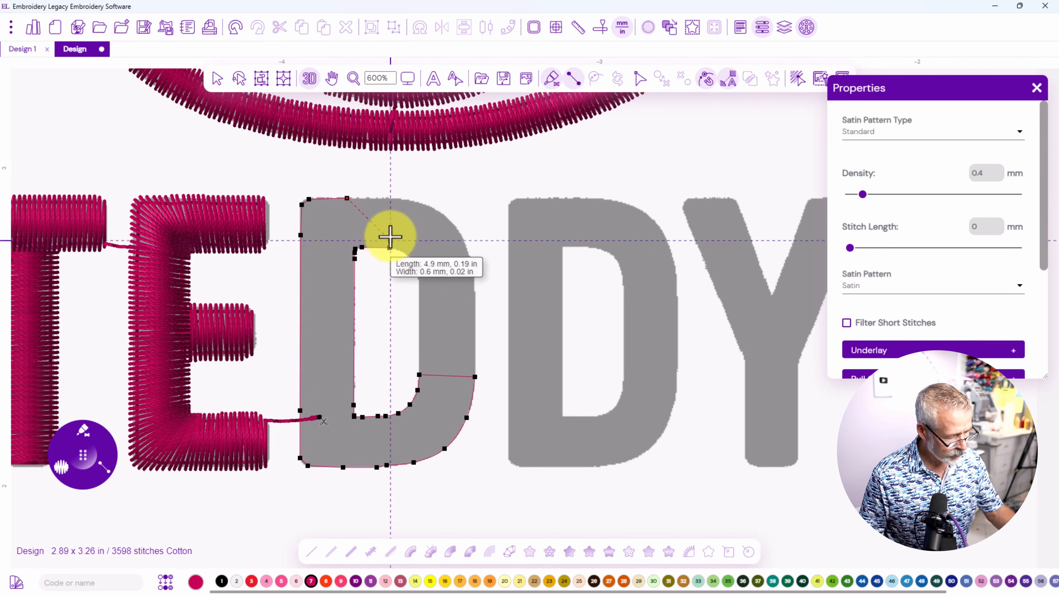
Continue the first D's satin column with paired edge points along the top and around the upper-right curve
click(399, 199)
click(398, 249)
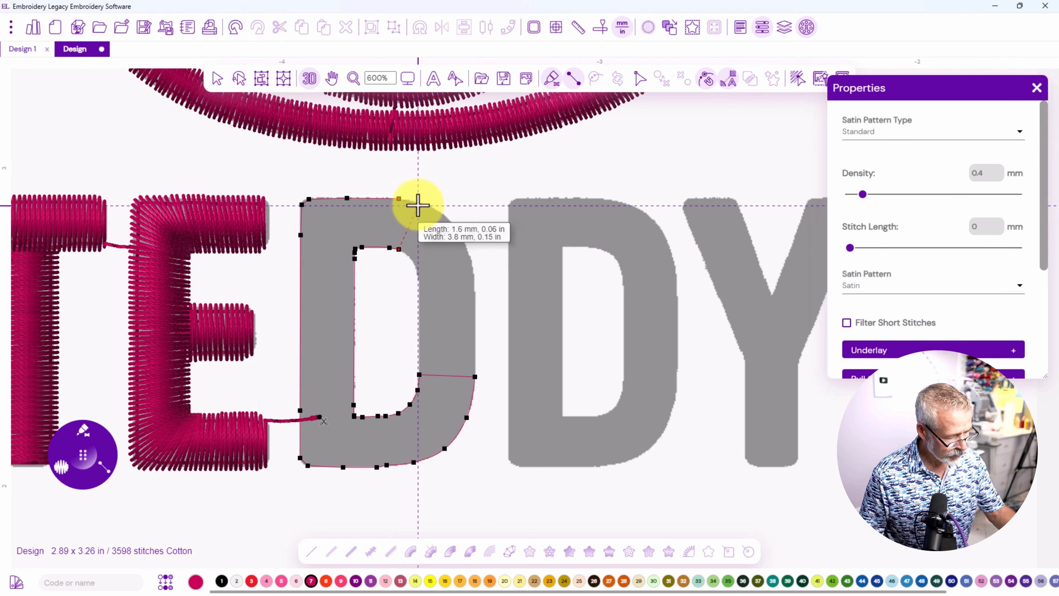
click(419, 204)
click(413, 260)
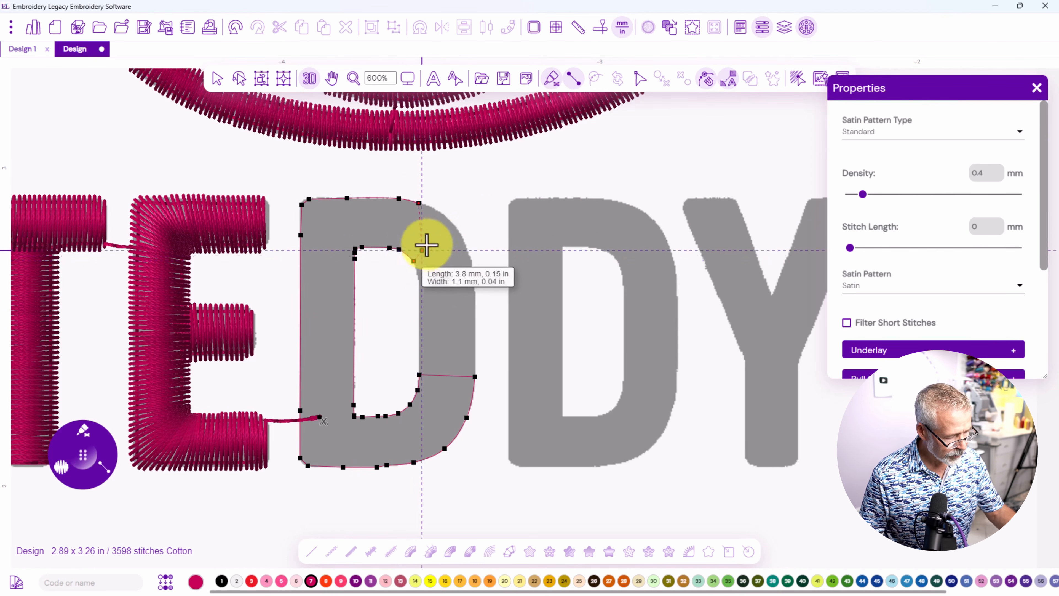
click(454, 224)
click(418, 276)
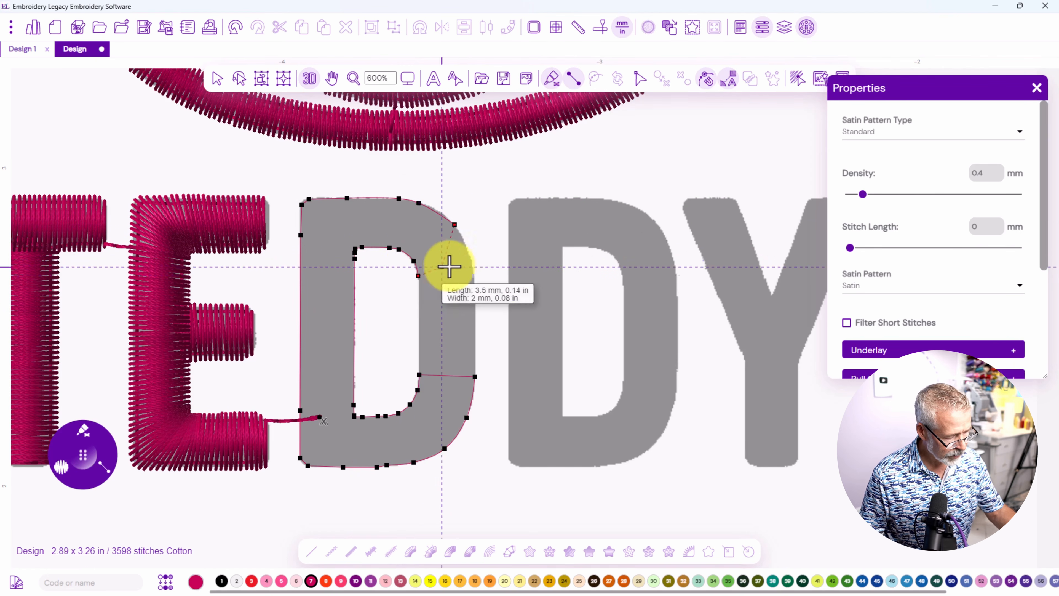
Extend the first D's satin column down the right side to its starting edge and generate the stitches
click(472, 262)
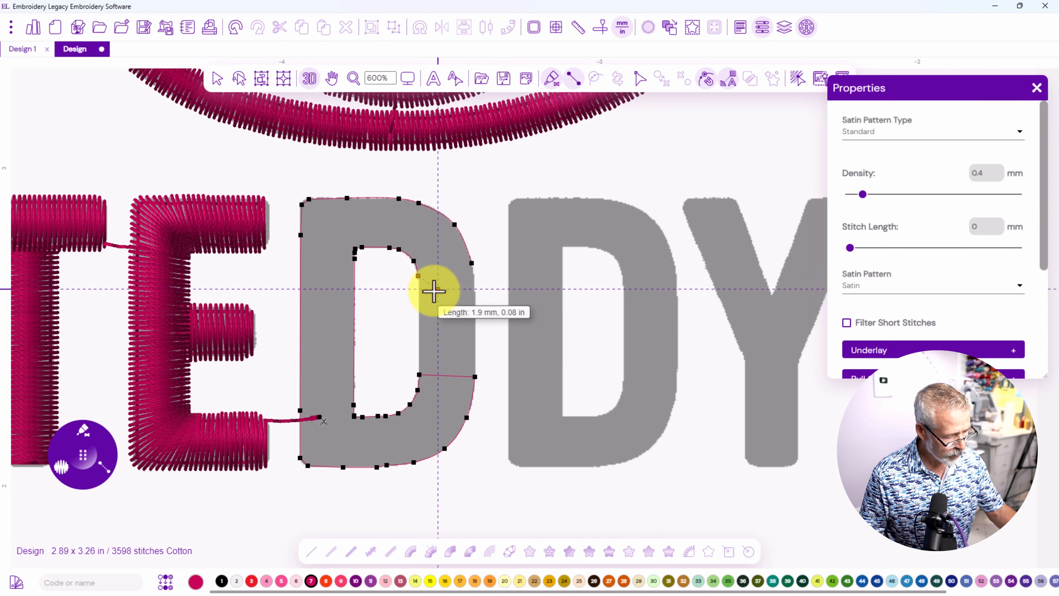
click(419, 291)
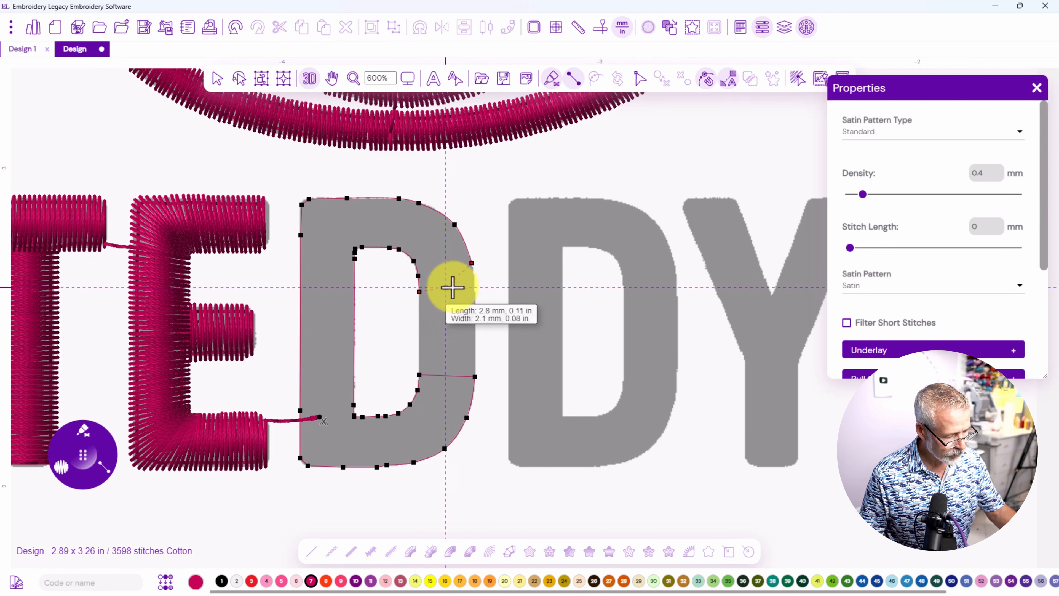
click(474, 288)
click(419, 375)
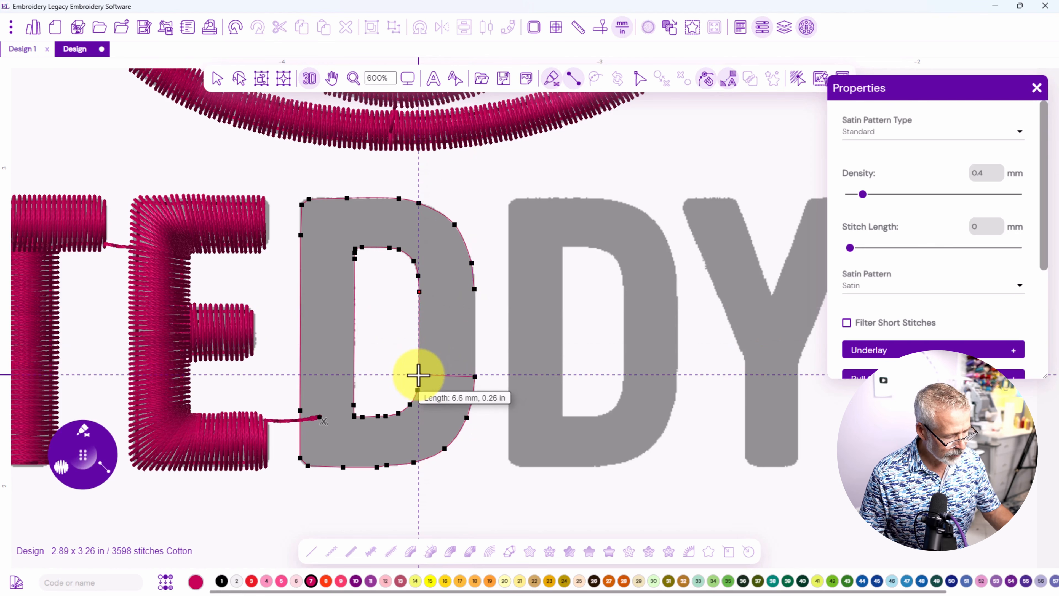
click(475, 378)
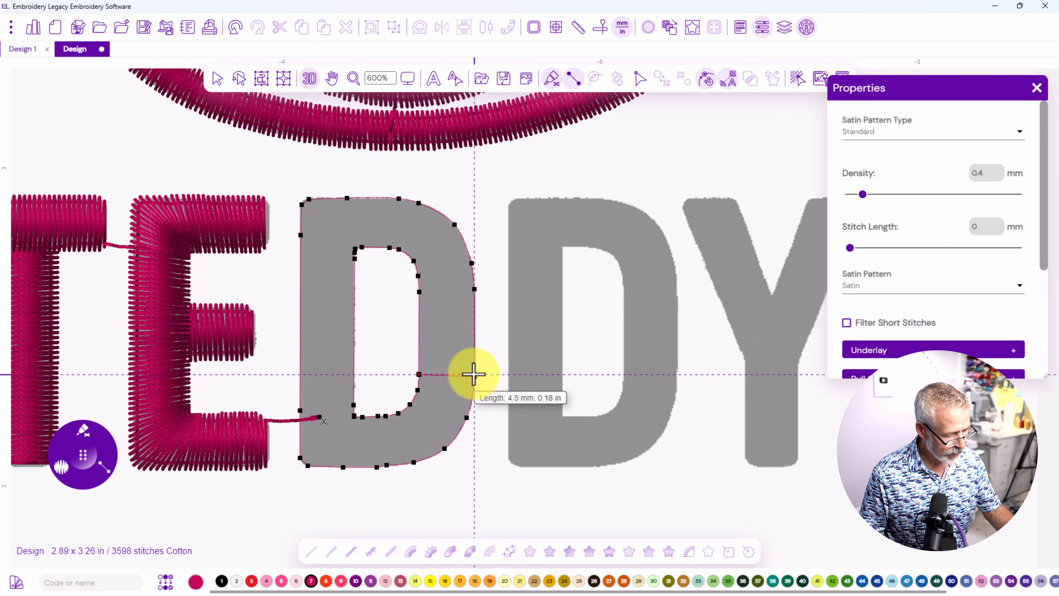
key(Return)
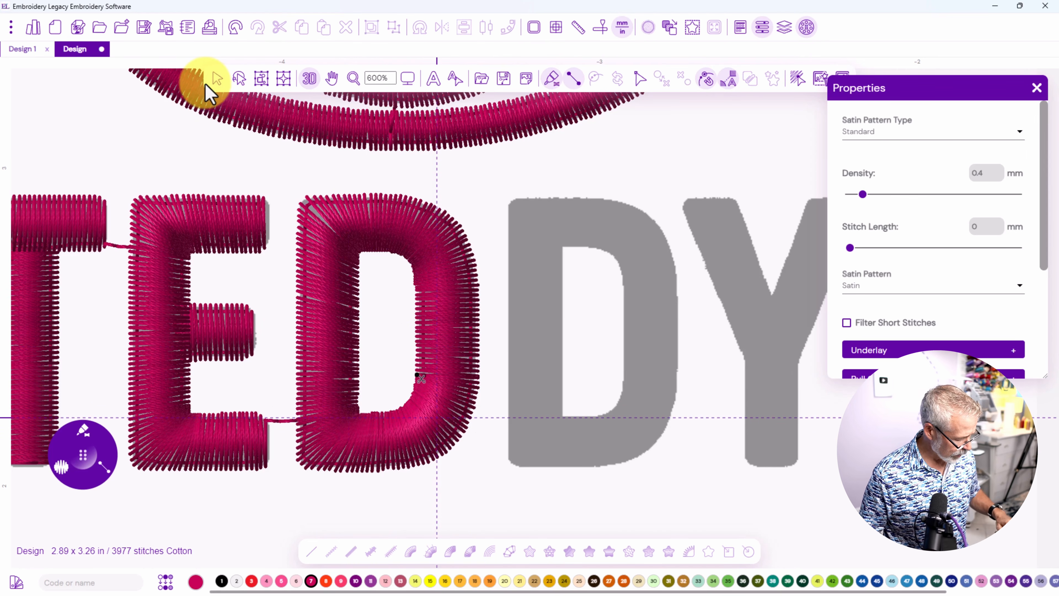
Add a short running stitch from the first D's lower right side into the second D's spine
key(r)
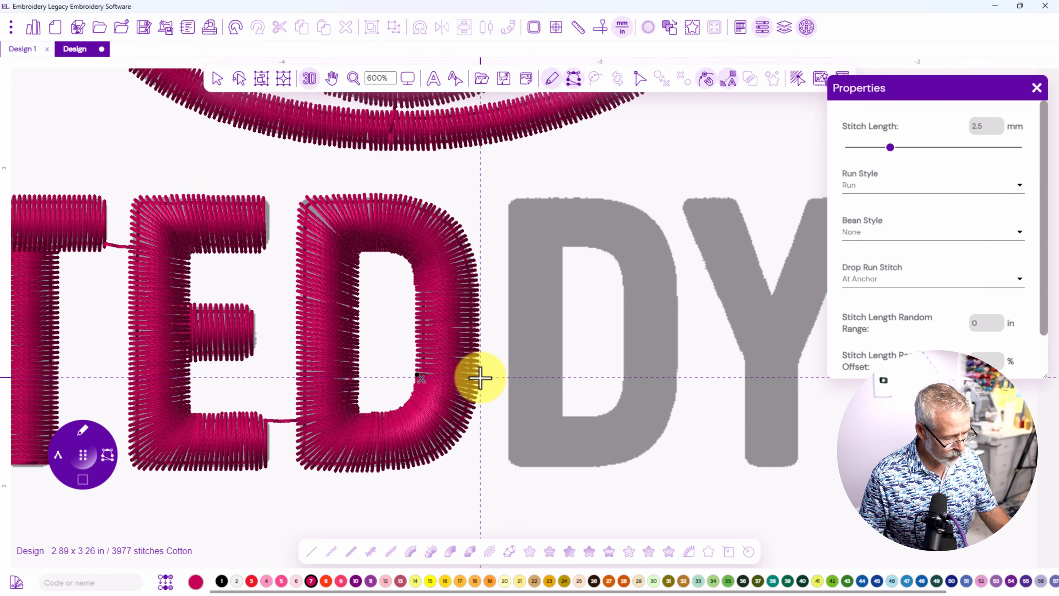
click(493, 375)
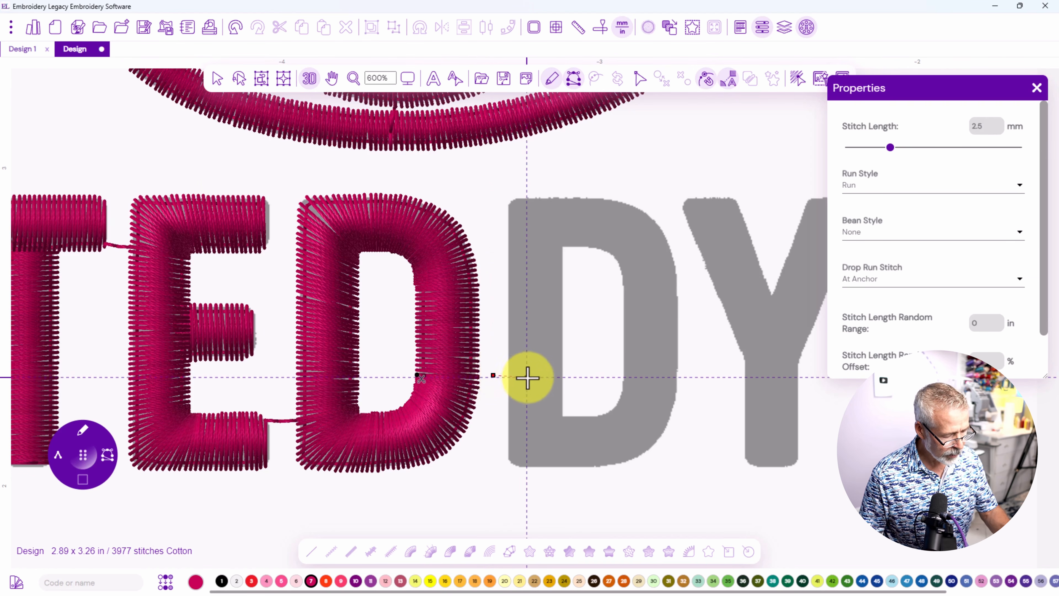
click(527, 376)
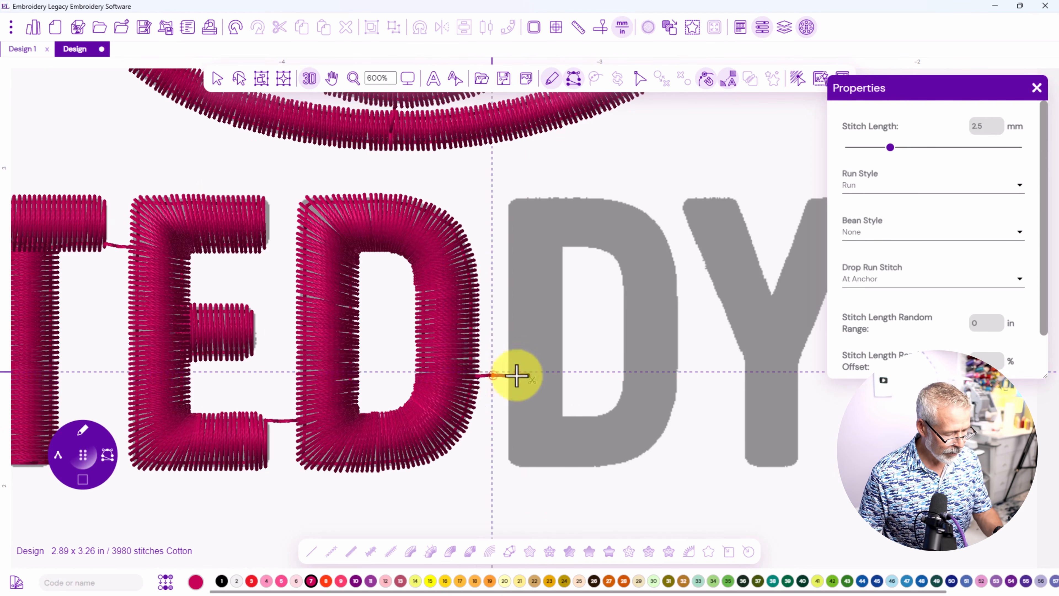
Copy and paste the first D's satin column and place the duplicate over the second D in the artwork
click(219, 82)
click(349, 208)
right_click(350, 208)
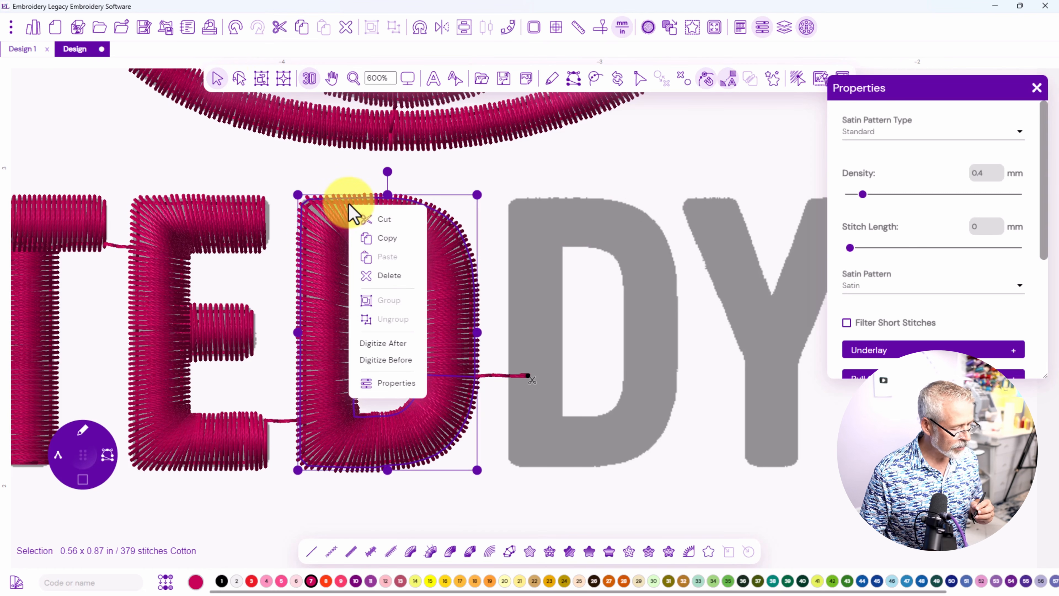
click(378, 243)
right_click(378, 242)
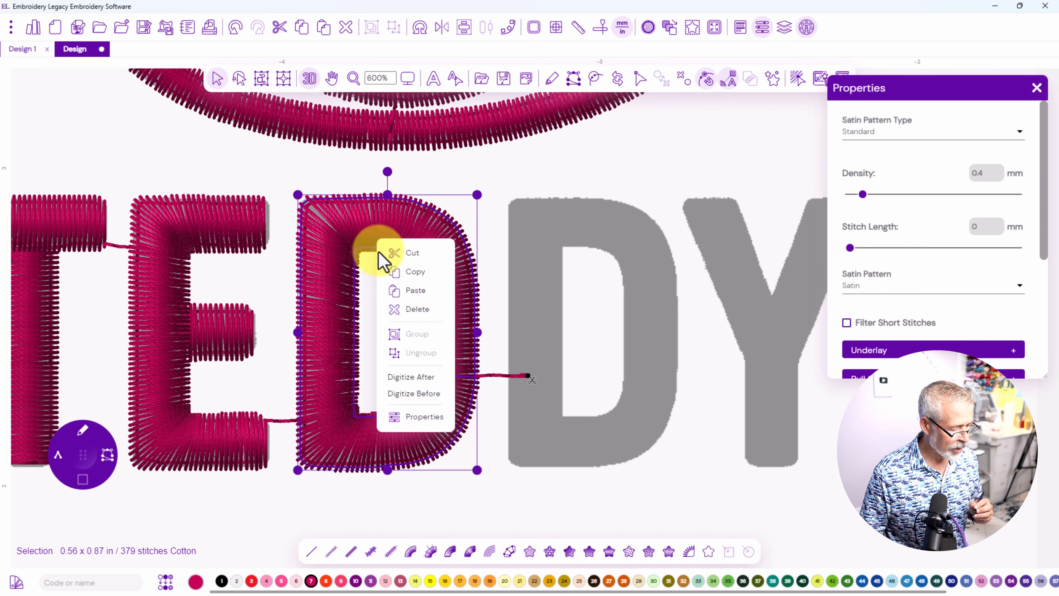
click(409, 292)
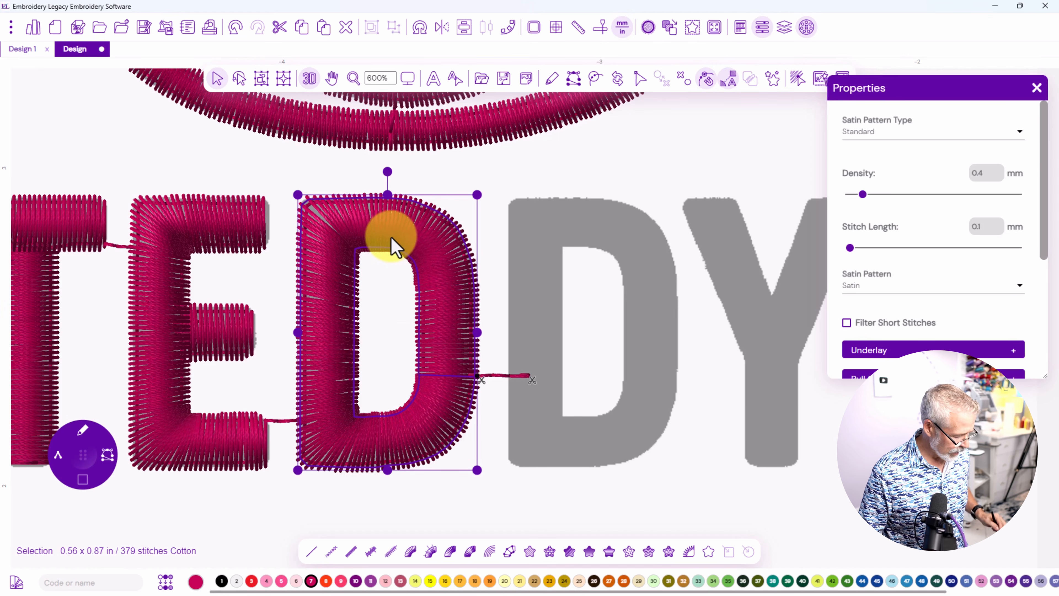
drag(419, 246, 642, 282)
drag(571, 270, 623, 276)
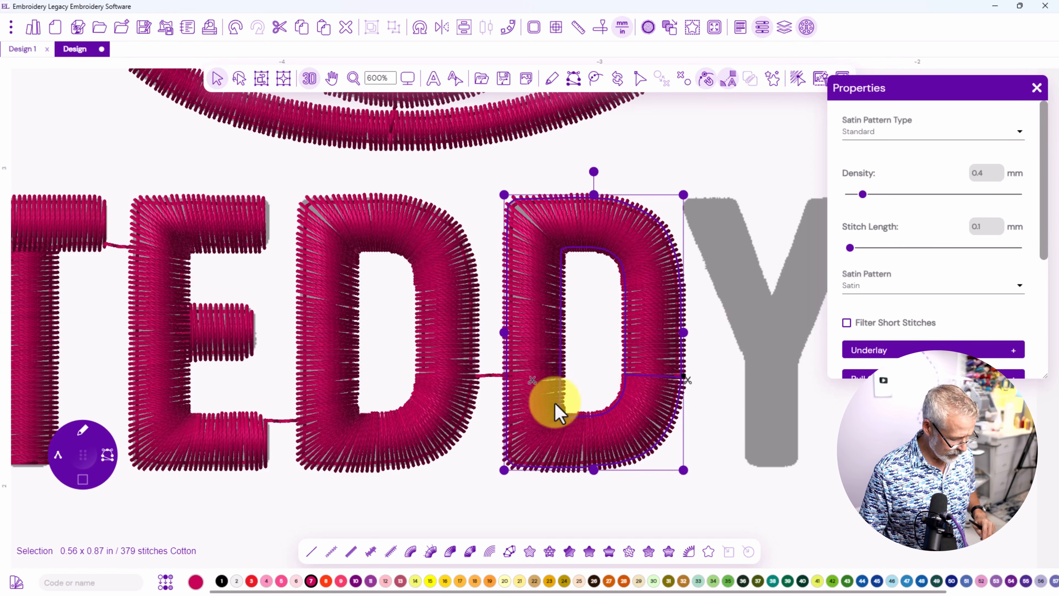
Add a short running stitch from the second D's upper right side into the Y's left arm
drag(610, 386, 371, 355)
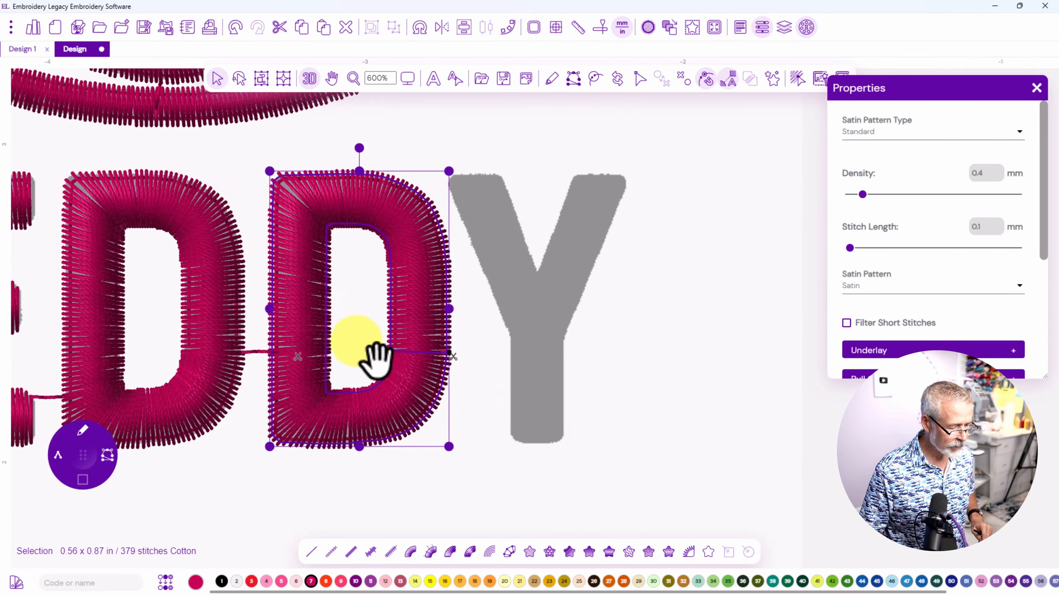
click(524, 197)
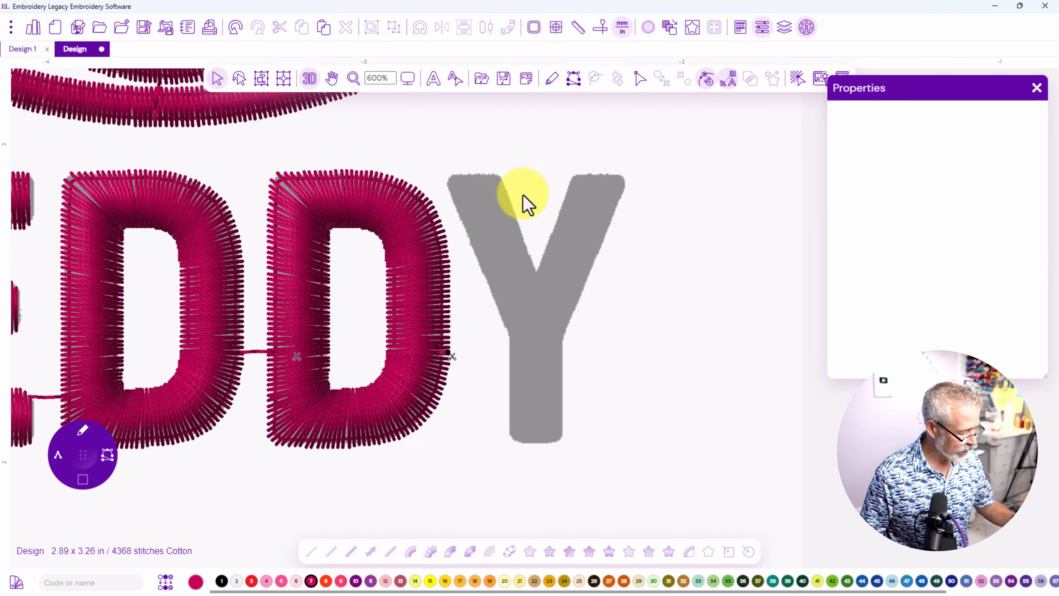
click(85, 470)
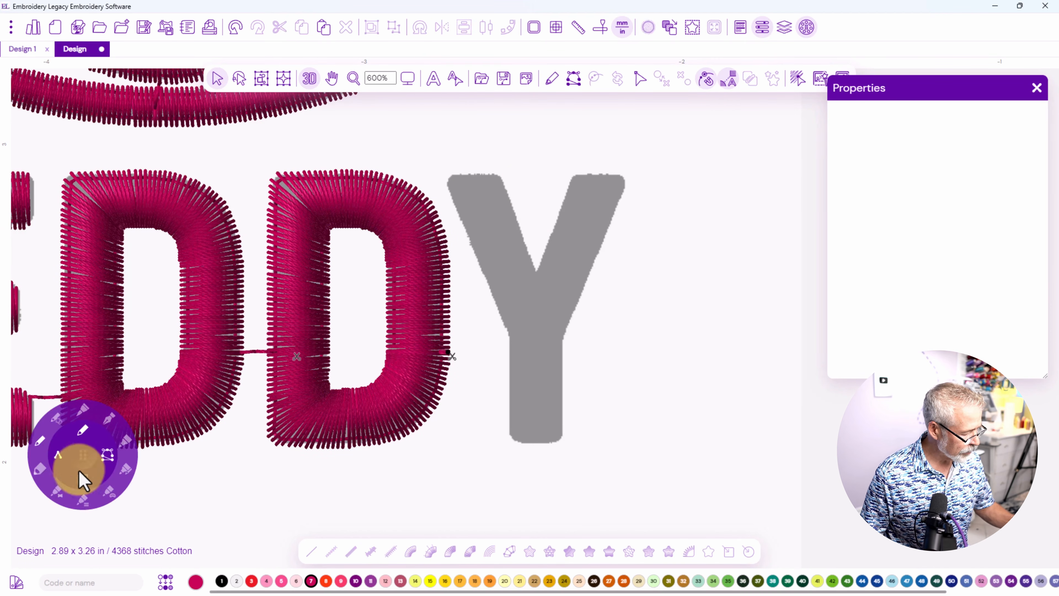
click(58, 494)
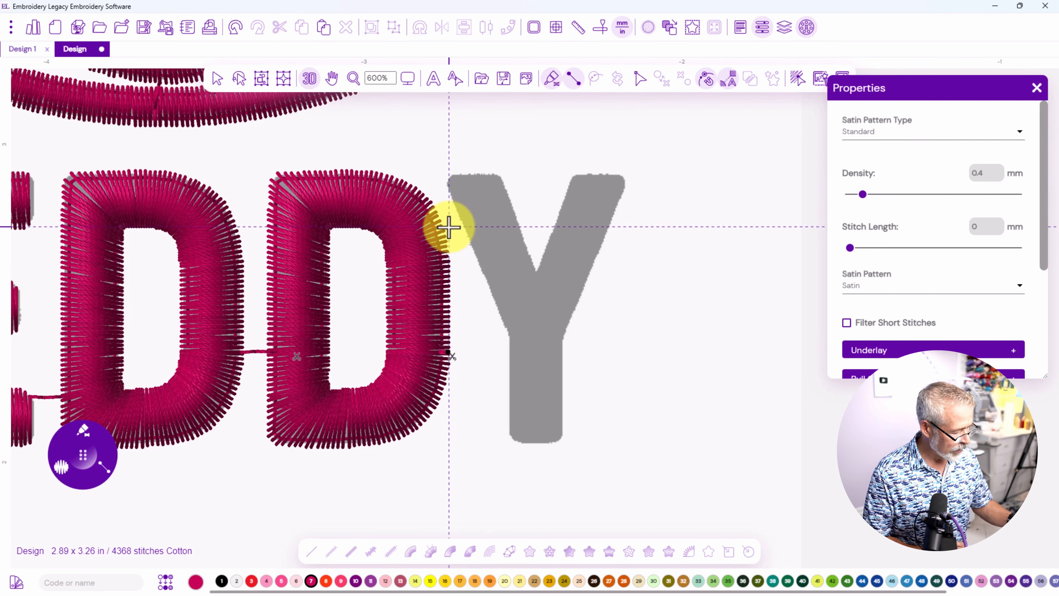
click(89, 419)
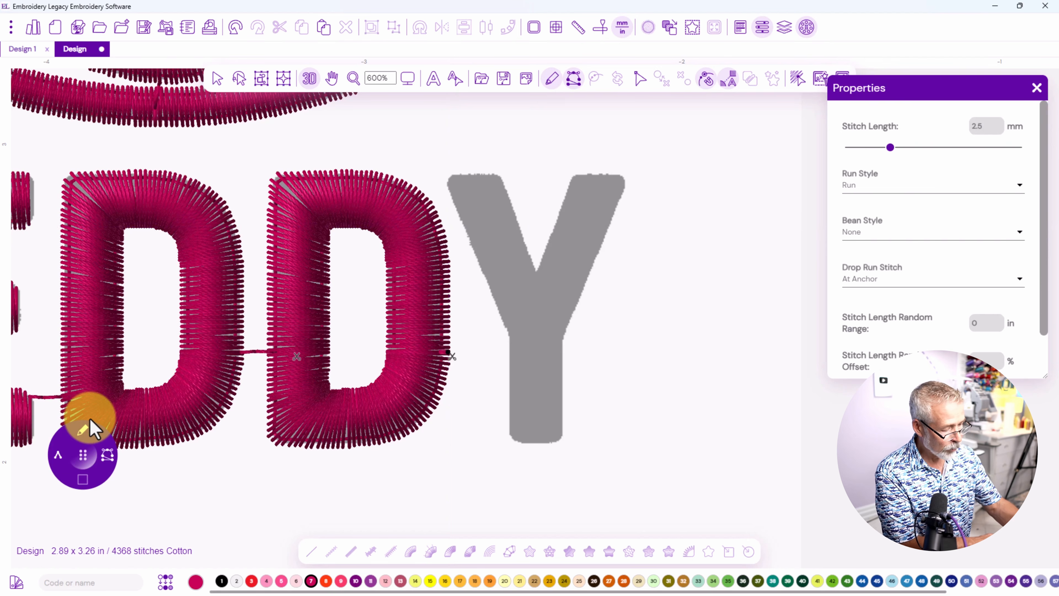
click(452, 221)
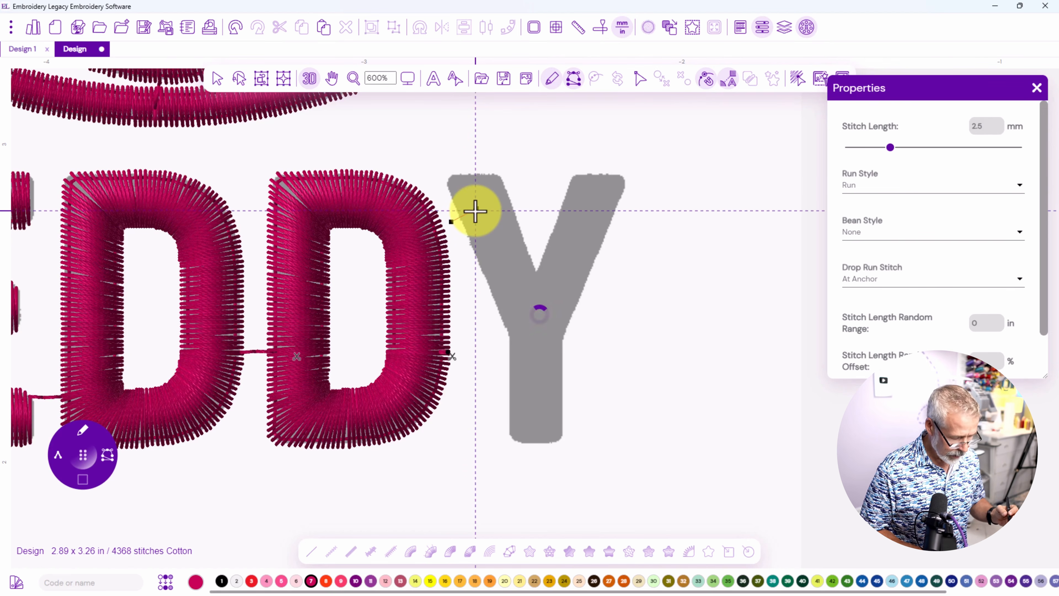
click(478, 209)
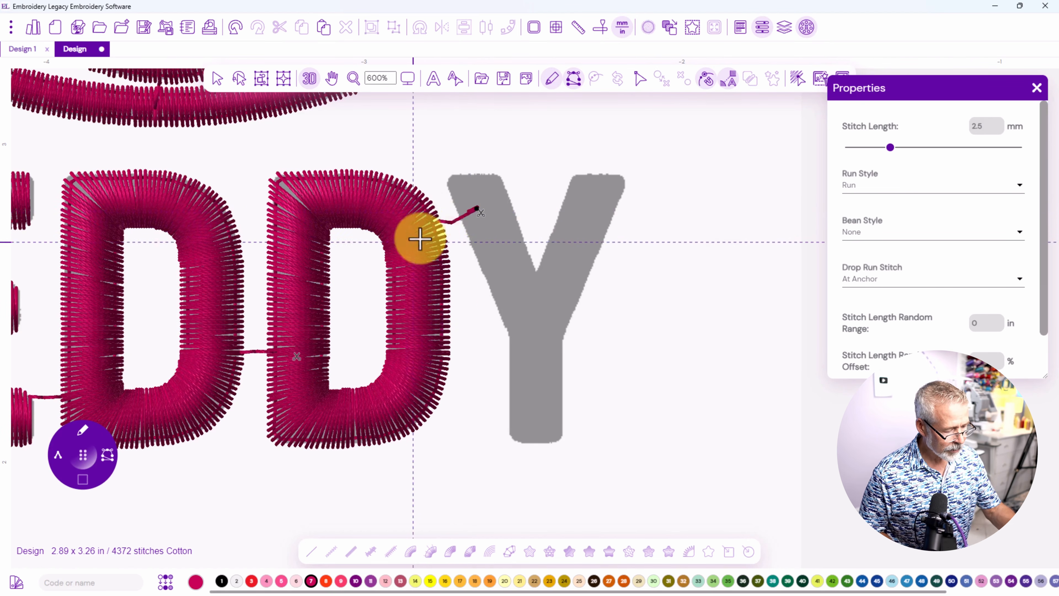
Digitize the Y's left arm as a satin column with paired edge points from its top to the stem junction
click(82, 432)
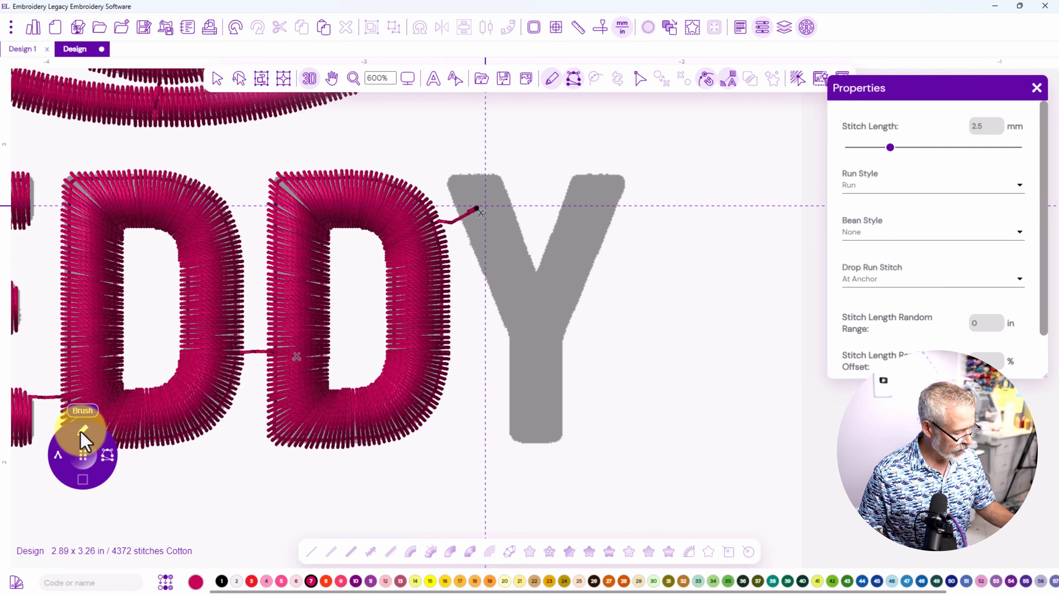
click(449, 179)
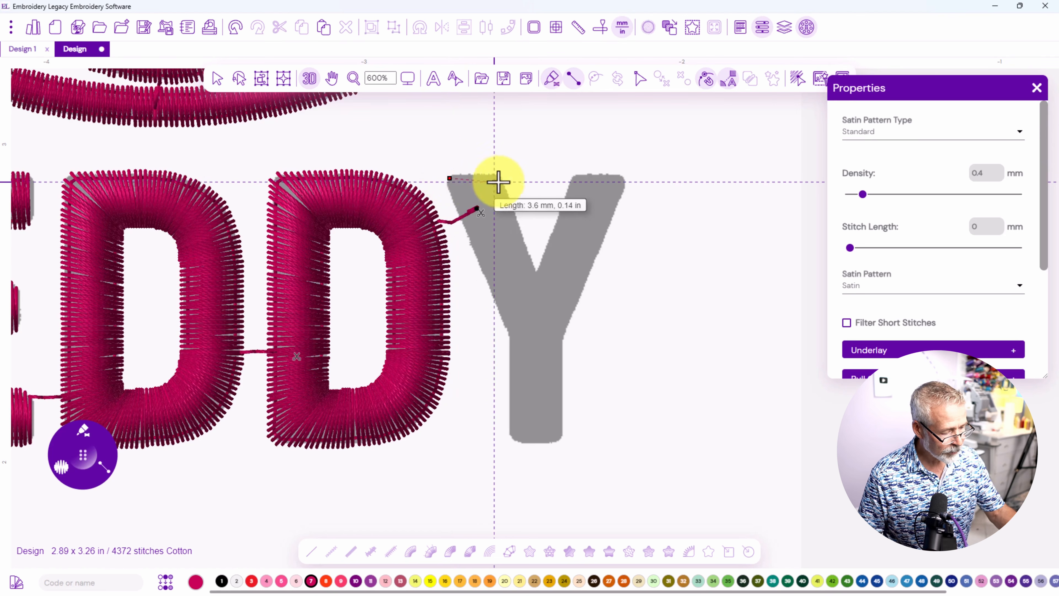
click(500, 179)
click(447, 187)
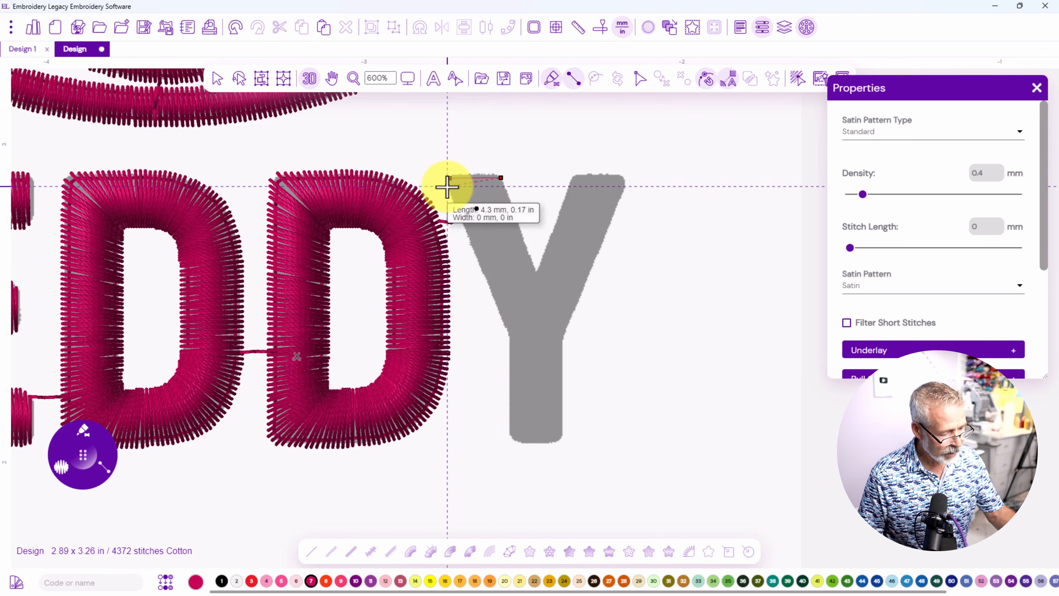
click(504, 185)
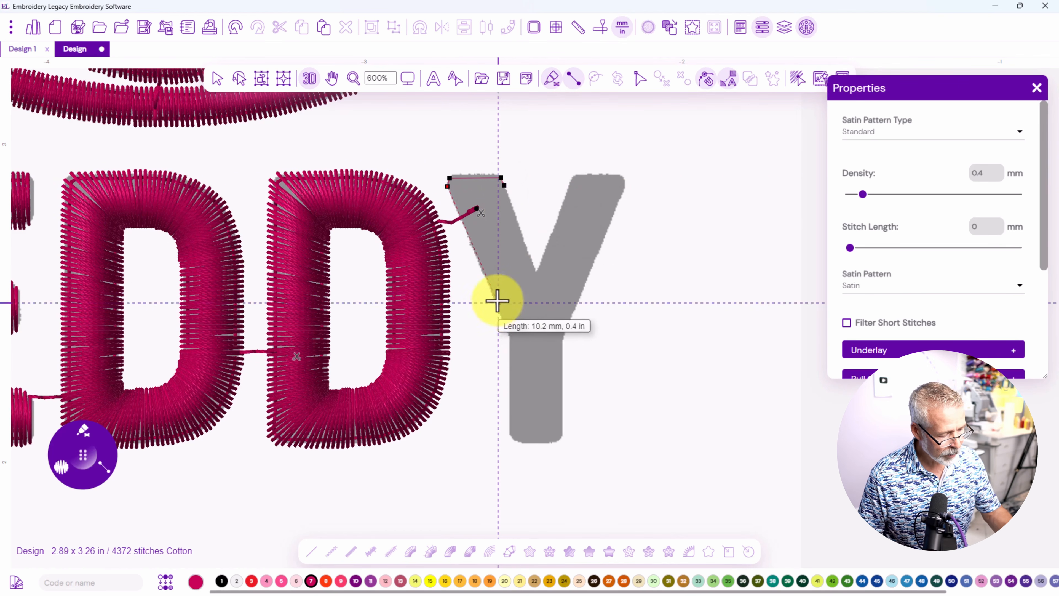
click(509, 334)
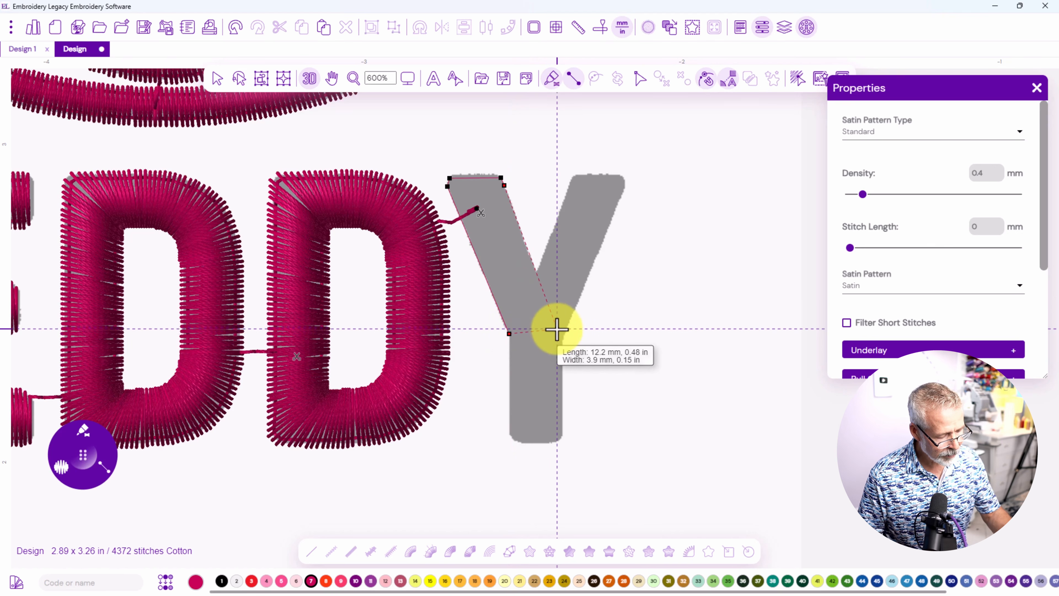
click(557, 327)
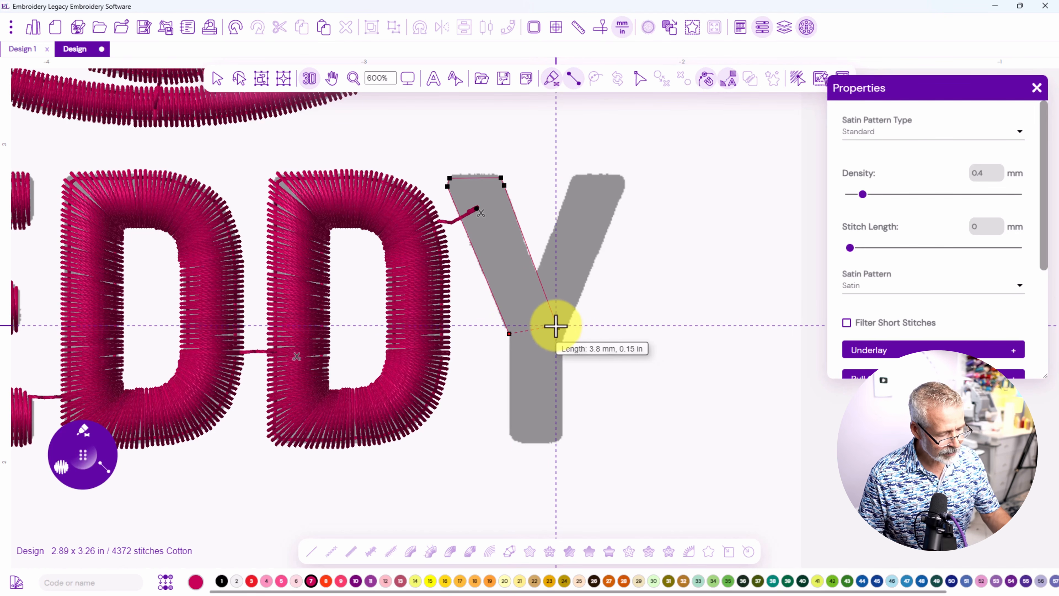
key(Return)
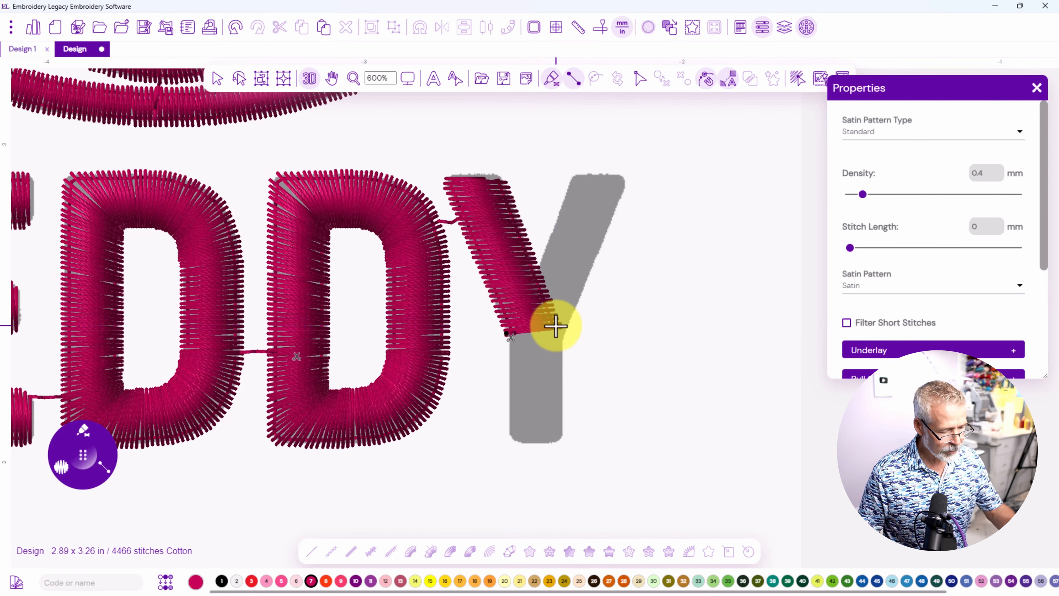
Start a second satin column on the Y with paired points from the right arm's top to the stem junction
click(572, 179)
click(625, 188)
click(567, 190)
click(563, 338)
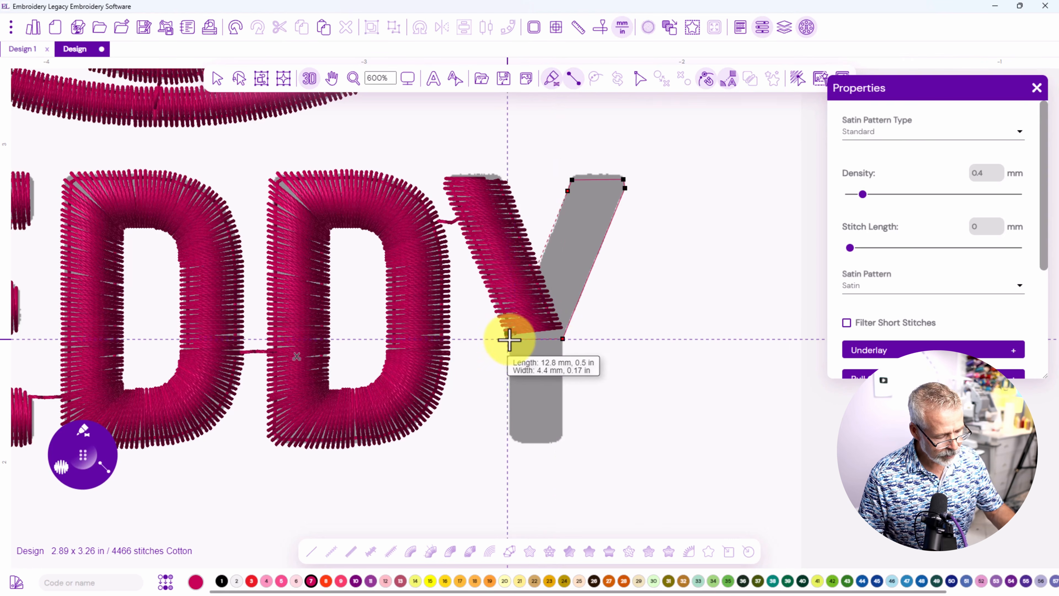
click(509, 340)
Extend the Y's second satin column down the stem around its rounded base and generate the stitches
click(563, 432)
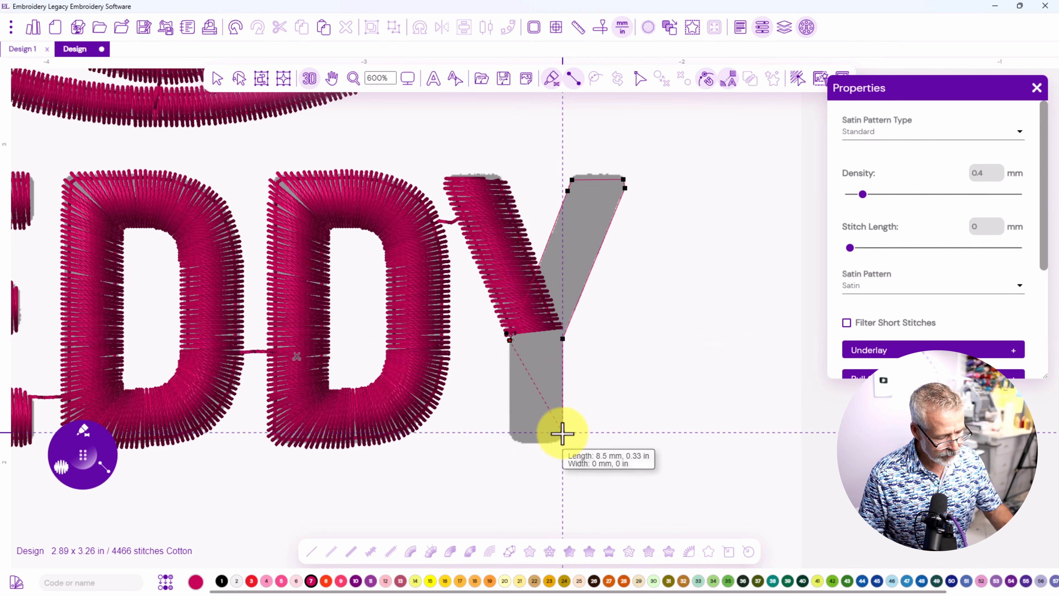
click(511, 432)
click(557, 438)
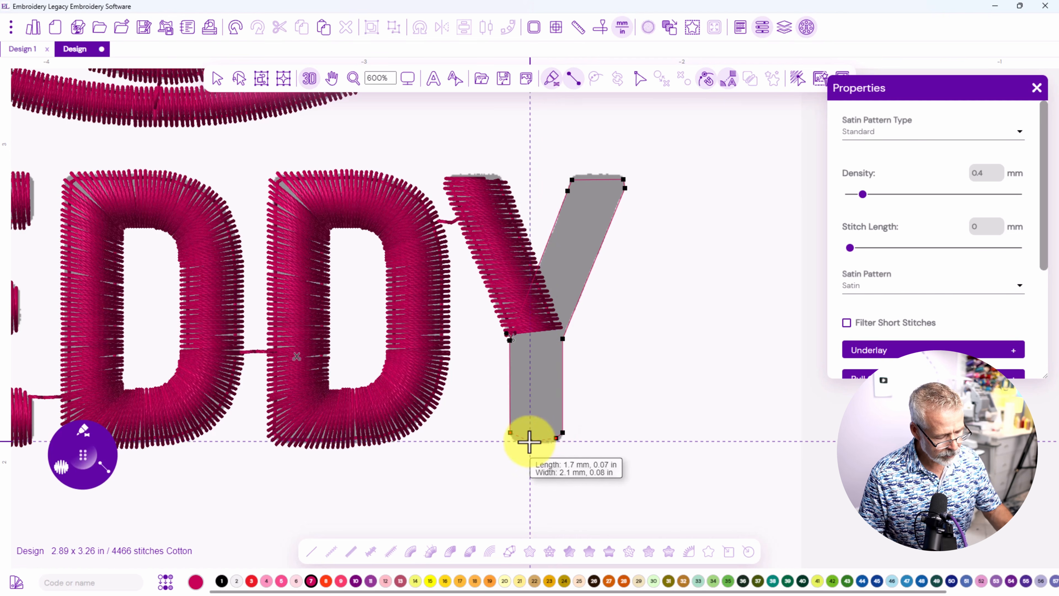
click(517, 438)
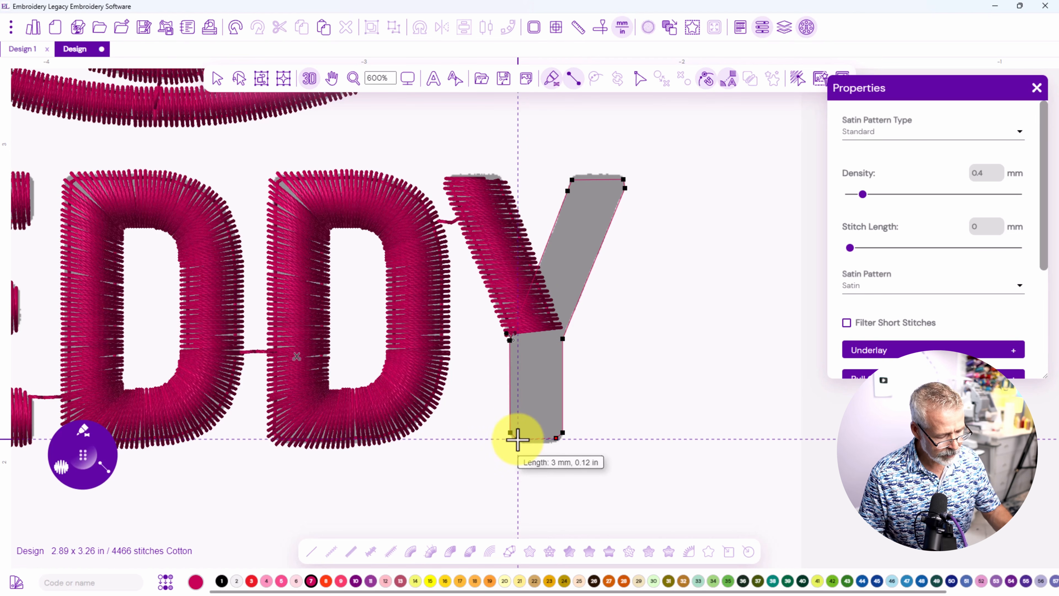
key(Return)
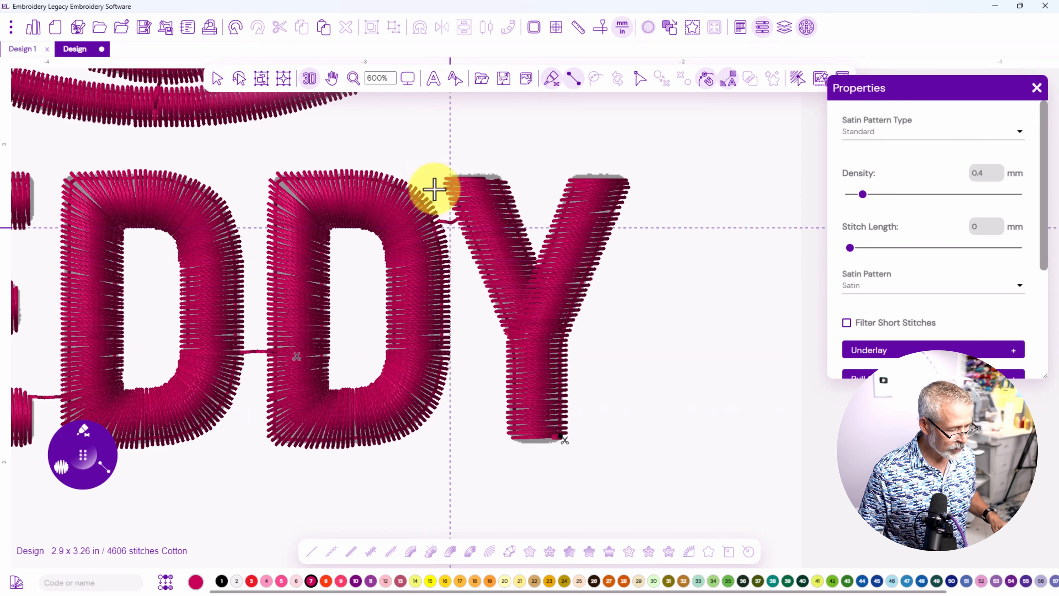
click(217, 78)
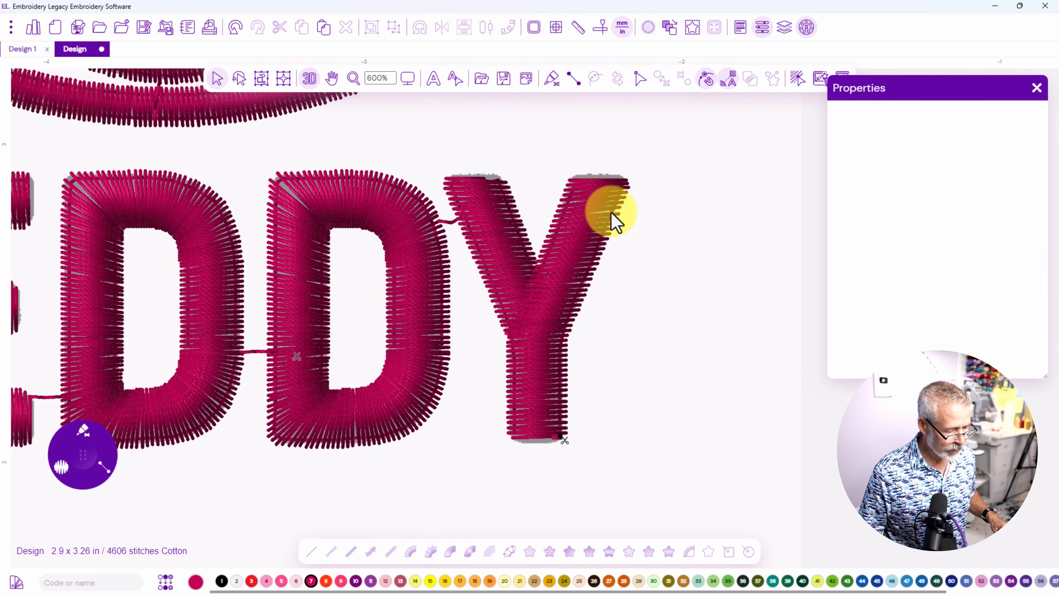
Move the end point of the Y's stem column slightly up the right edge of its base
click(616, 223)
key(F10)
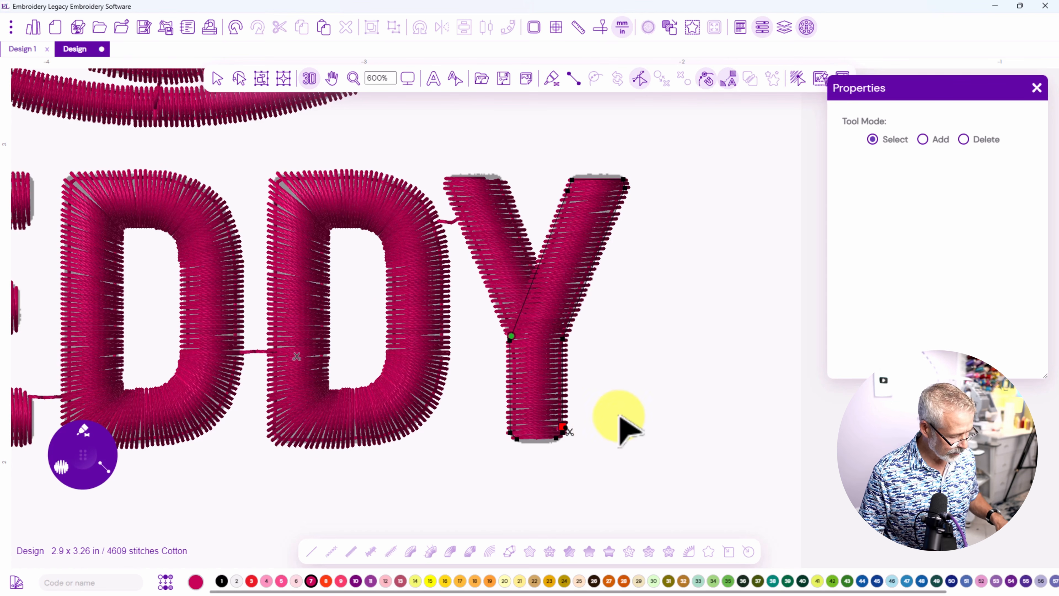
click(218, 78)
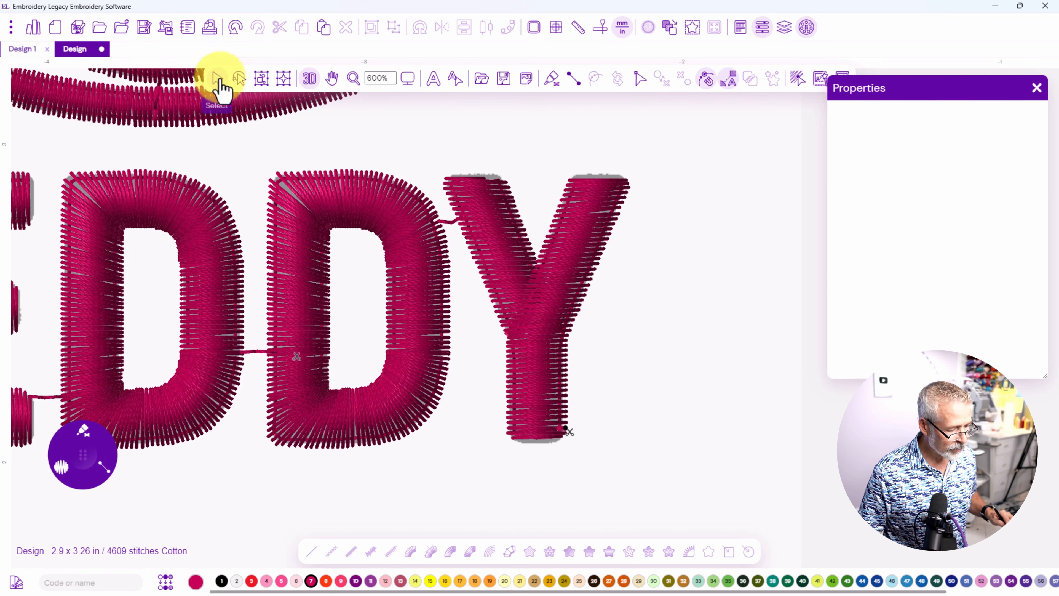
Examine the stitching at the upper left corners of the two D's at close range
scroll(459, 235, down, 3)
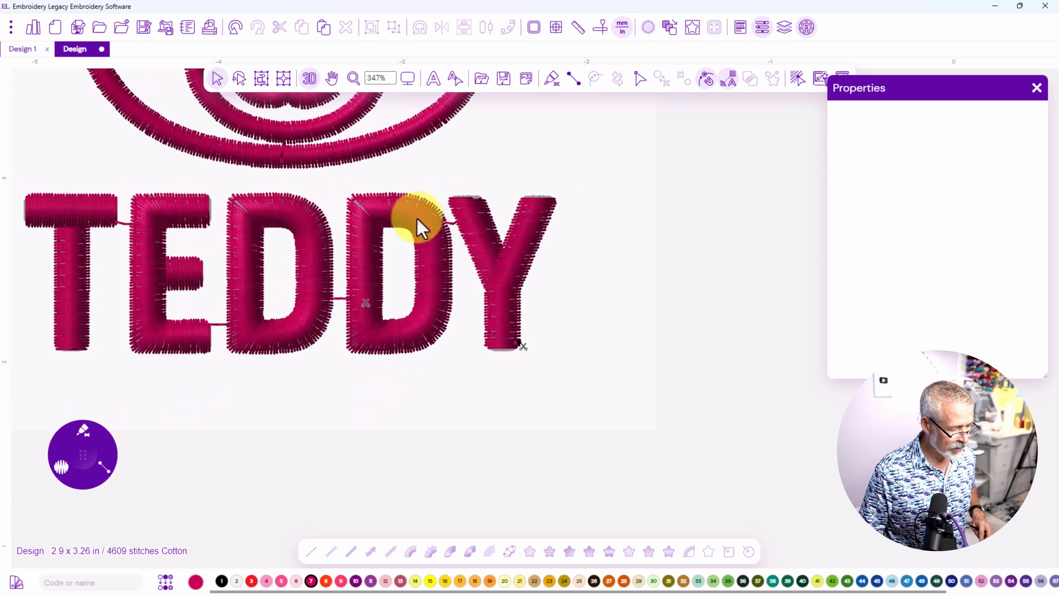
drag(293, 178, 425, 276)
scroll(457, 303, up, 4)
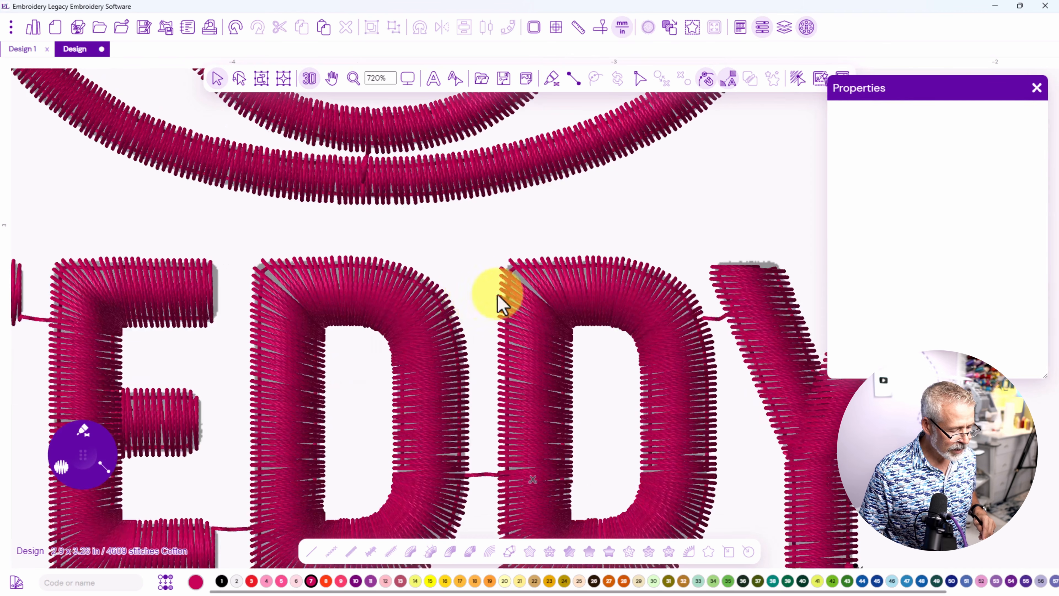
scroll(516, 303, up, 2)
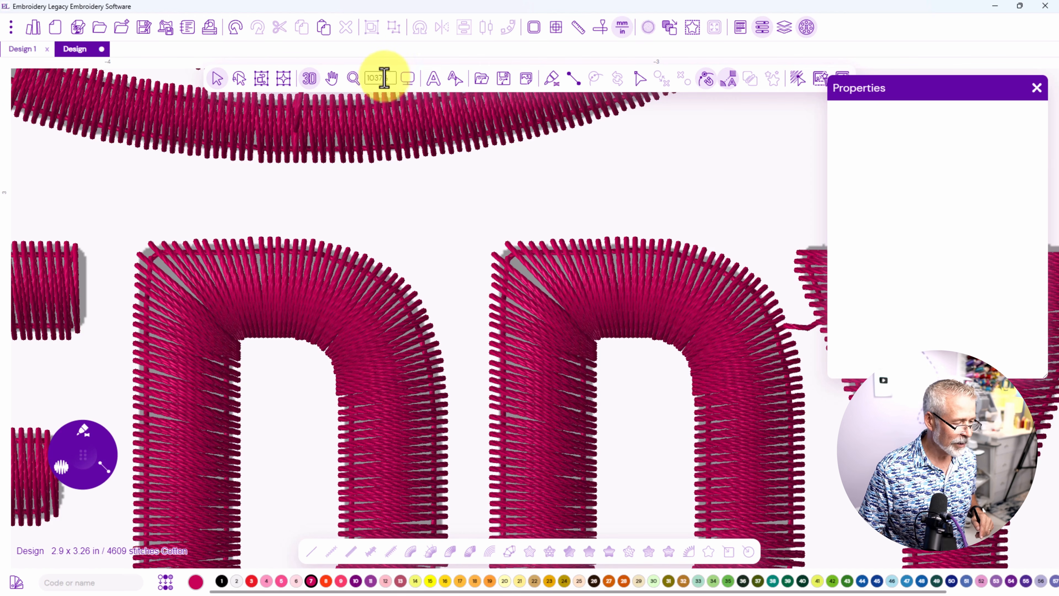
Review the whole design at 1:1, 1:3 and 1:6 zoom to compare its stitching with its actual size
click(406, 81)
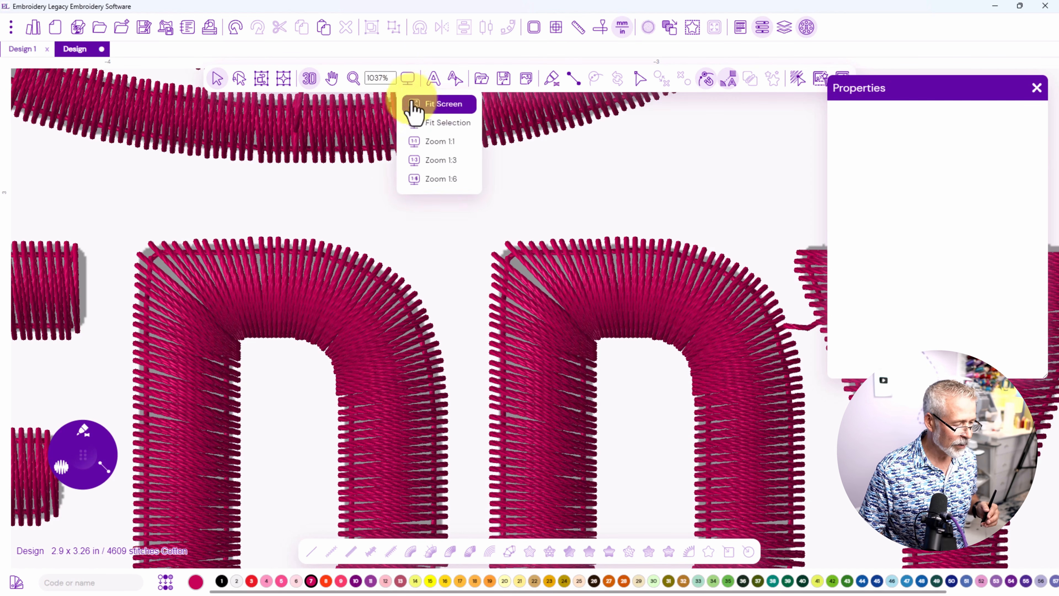
click(429, 142)
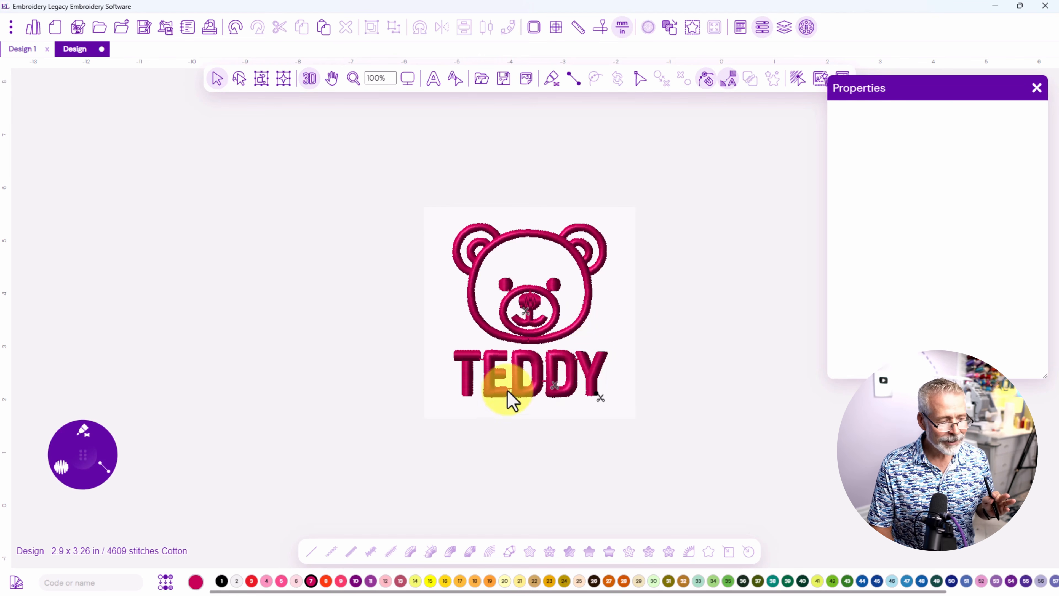
click(407, 79)
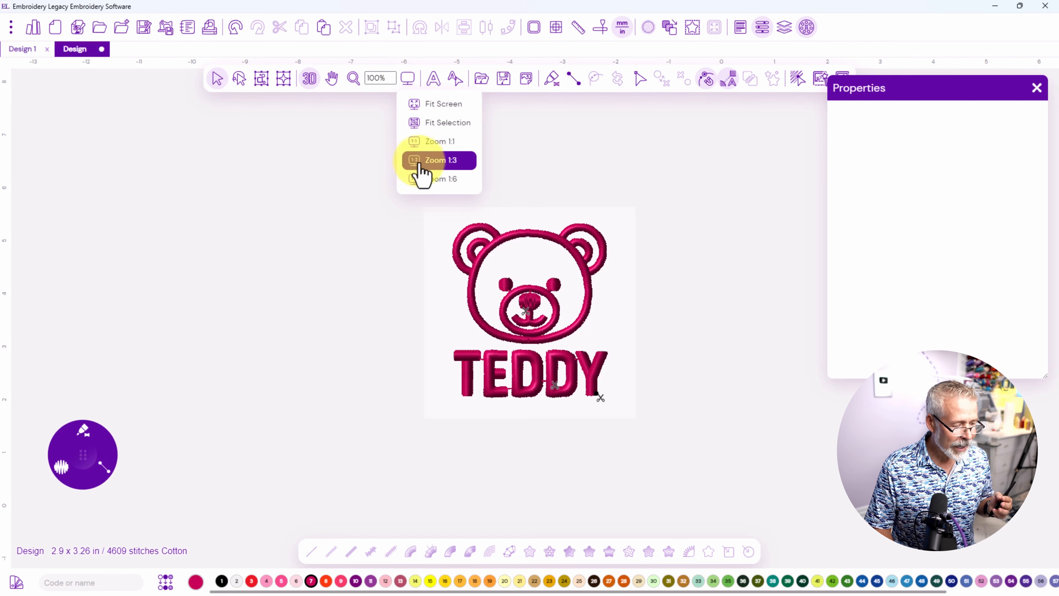
click(433, 161)
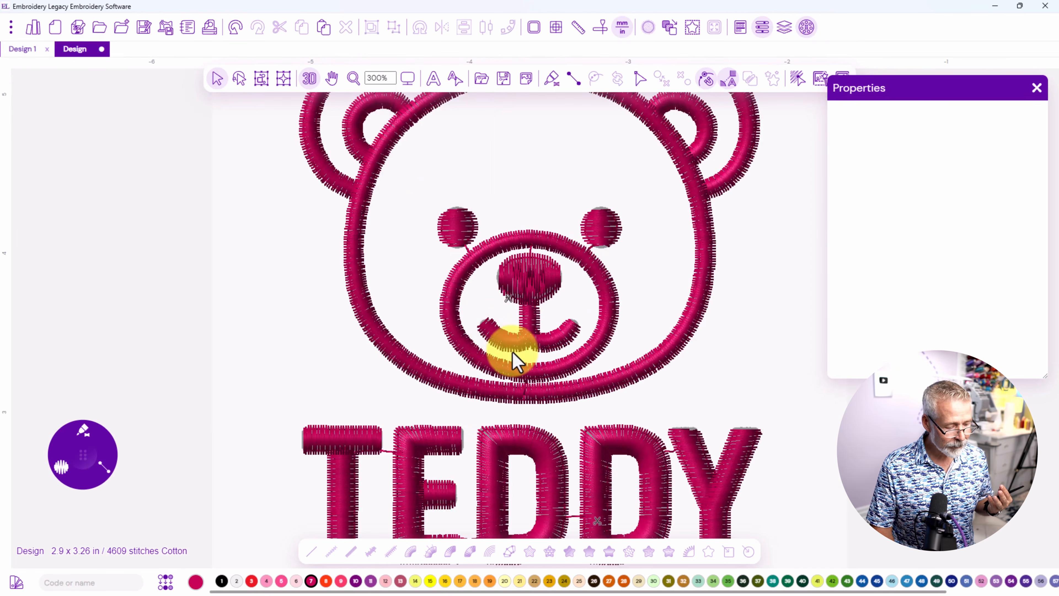
scroll(507, 442, down, 1)
scroll(507, 442, up, 1)
click(408, 81)
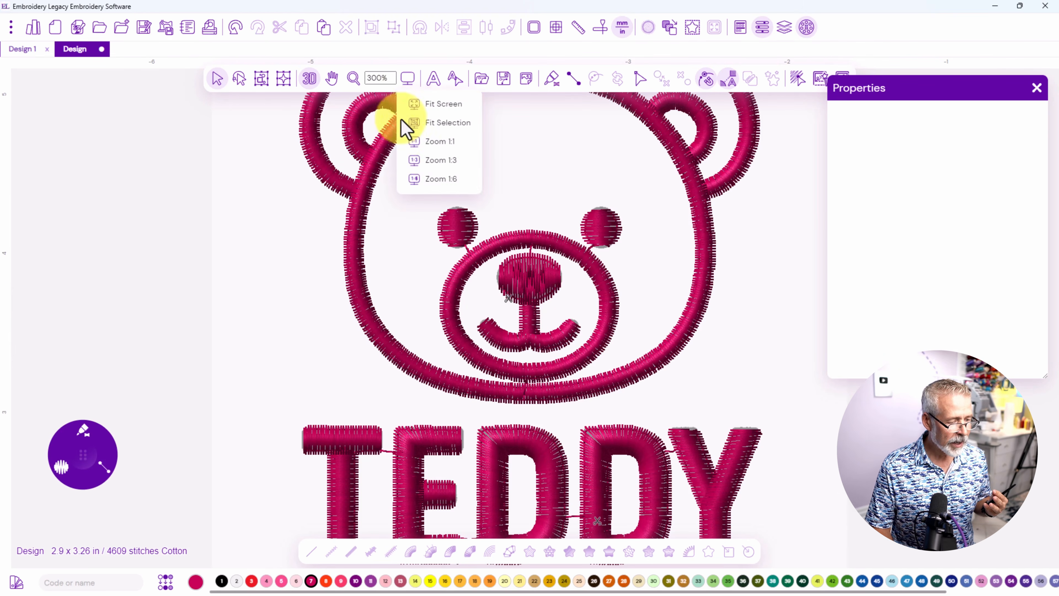
click(433, 180)
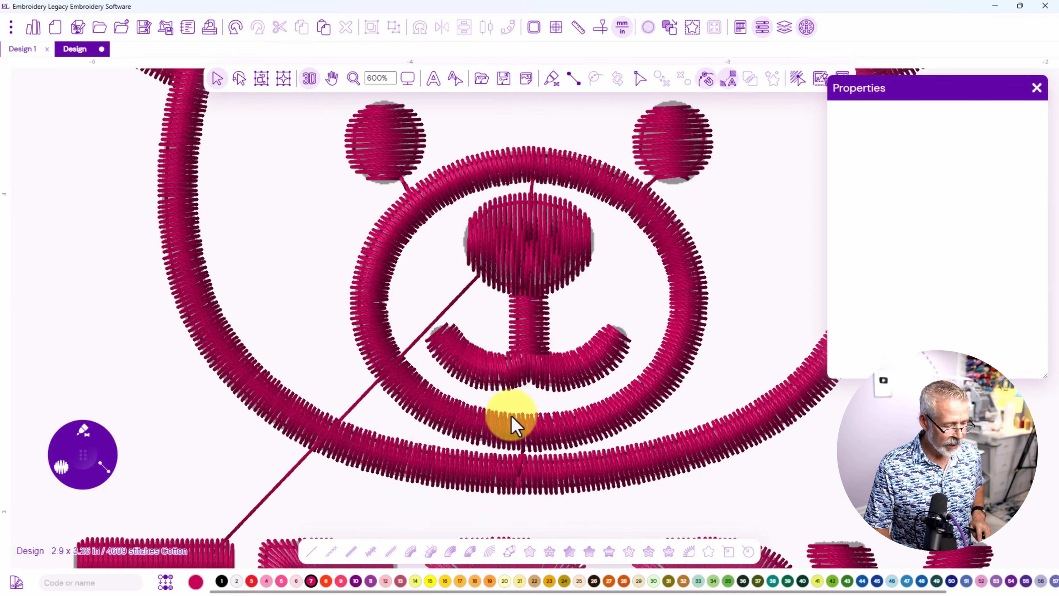
Inspect the first D's upper left corner up close, comparing it with the 1:6 and 1:1 zoom views
drag(522, 432, 473, 230)
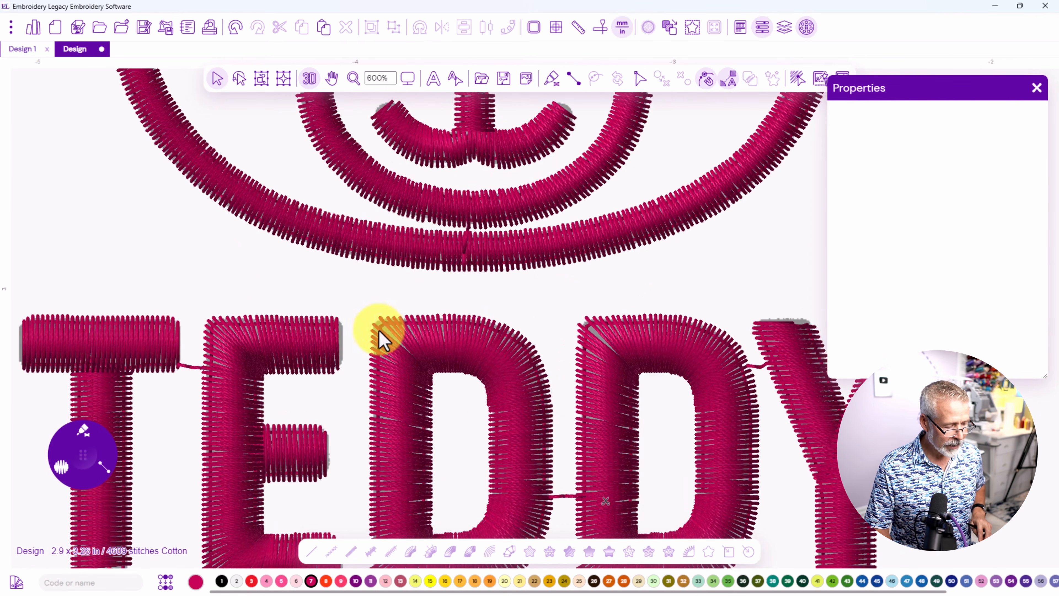
scroll(383, 330, up, 3)
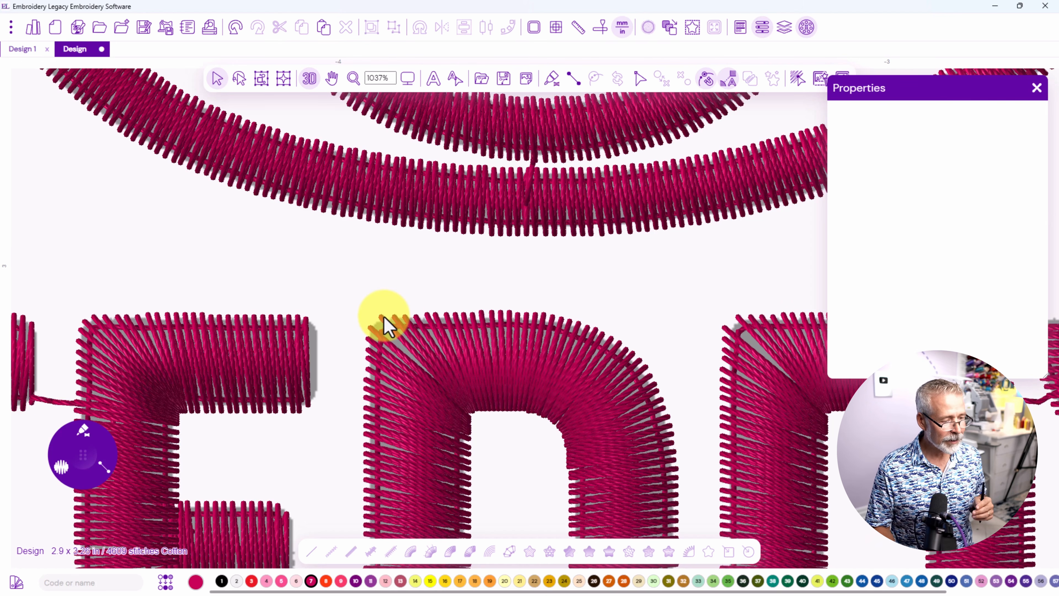
click(407, 79)
click(429, 184)
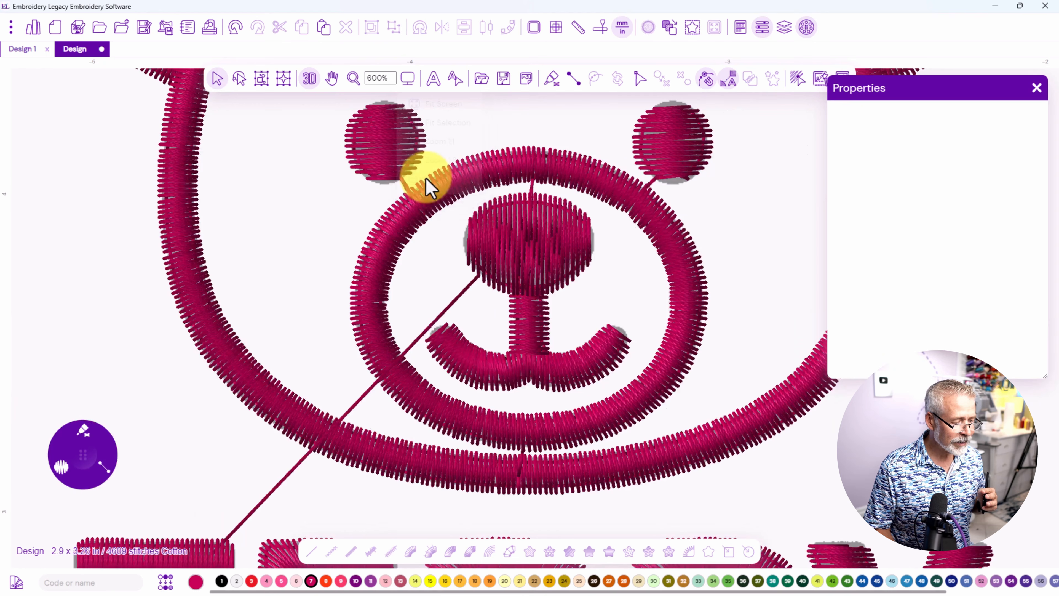
click(404, 80)
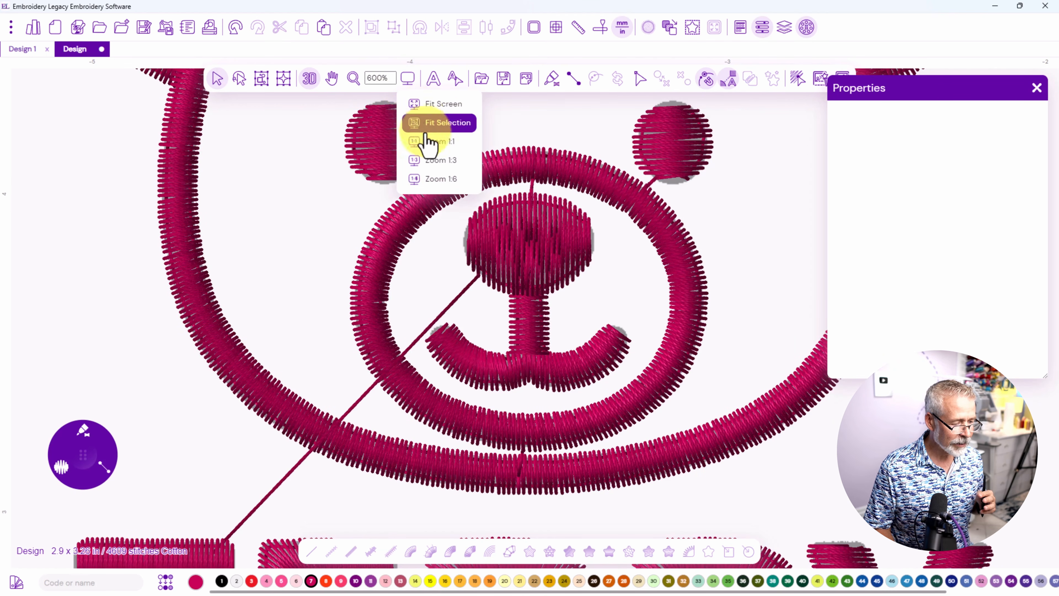
click(428, 142)
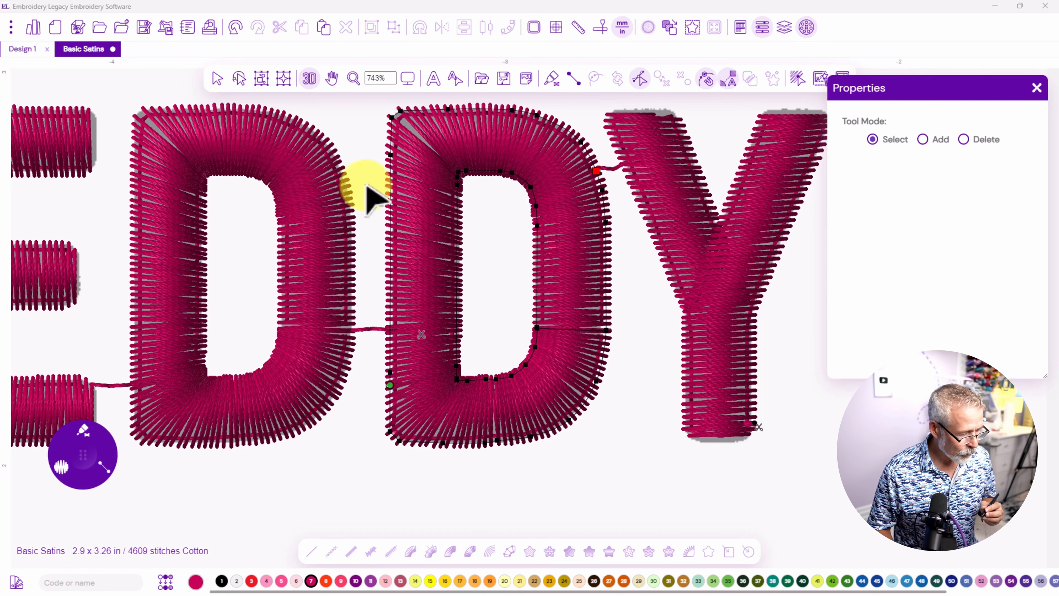
Turn off the 3D view and move the second D's start point up its left edge to meet the connecting run from the first D
click(309, 78)
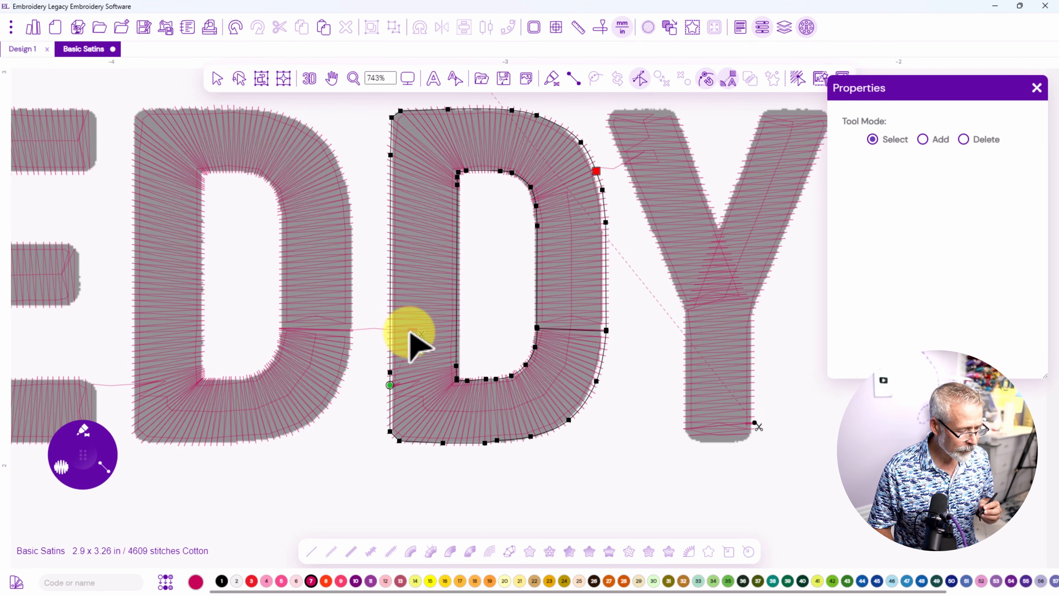
drag(390, 385, 389, 342)
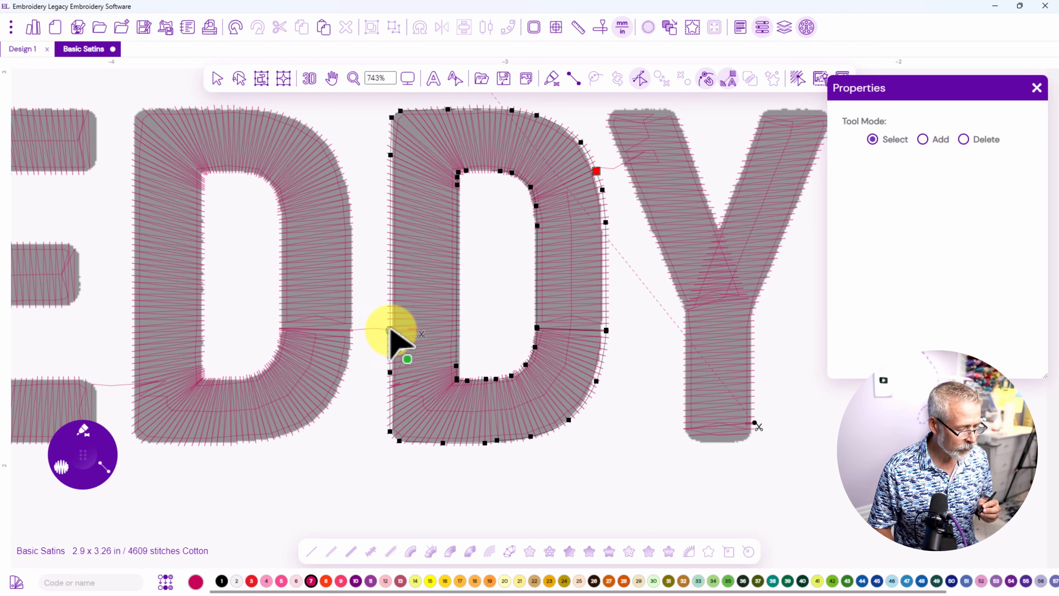
drag(390, 330, 390, 330)
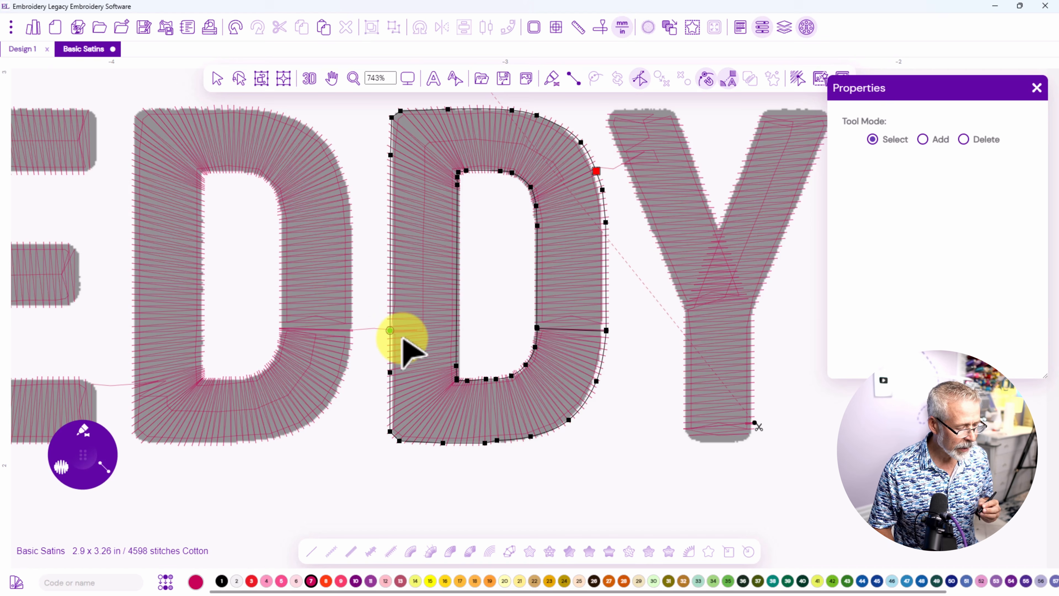